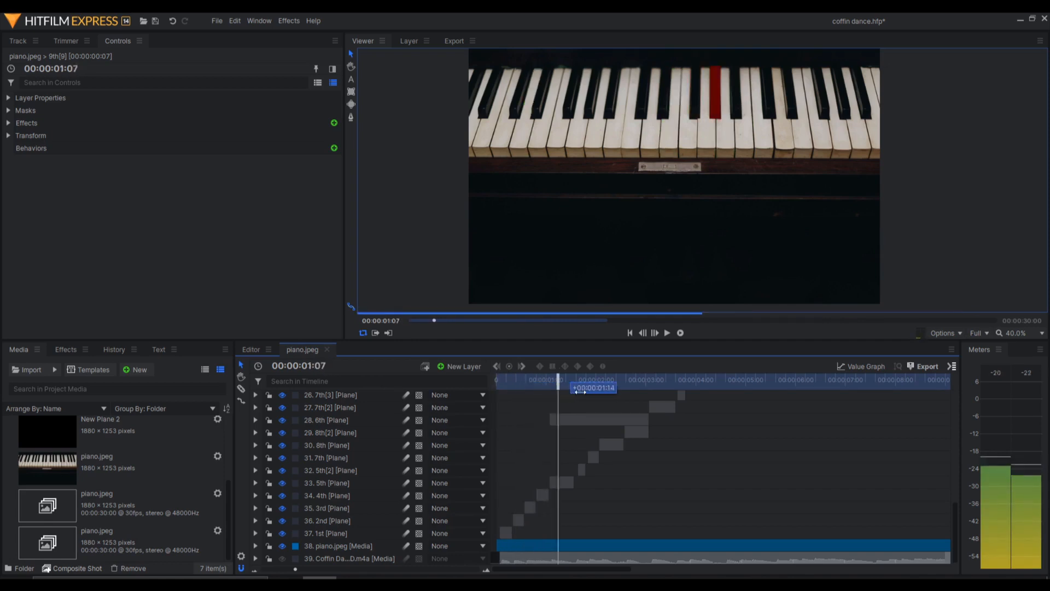
scroll(672, 449, up, 5)
scroll(588, 434, down, 5)
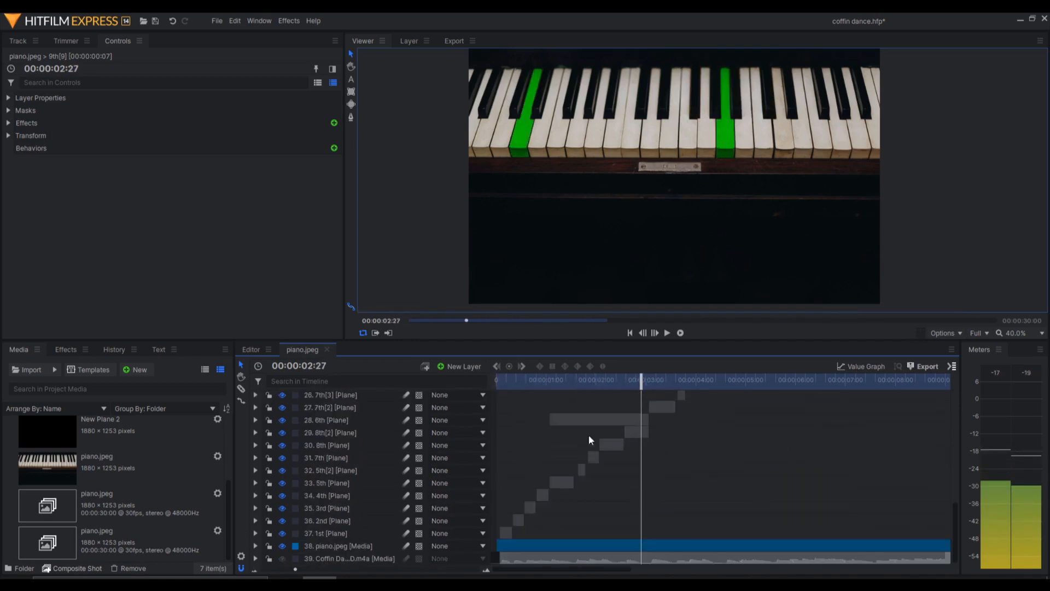
Hide all the piano key plane layers, from 1st up to 8th[2], and scrub the timeline to view the bare piano image.
click(534, 545)
click(293, 530)
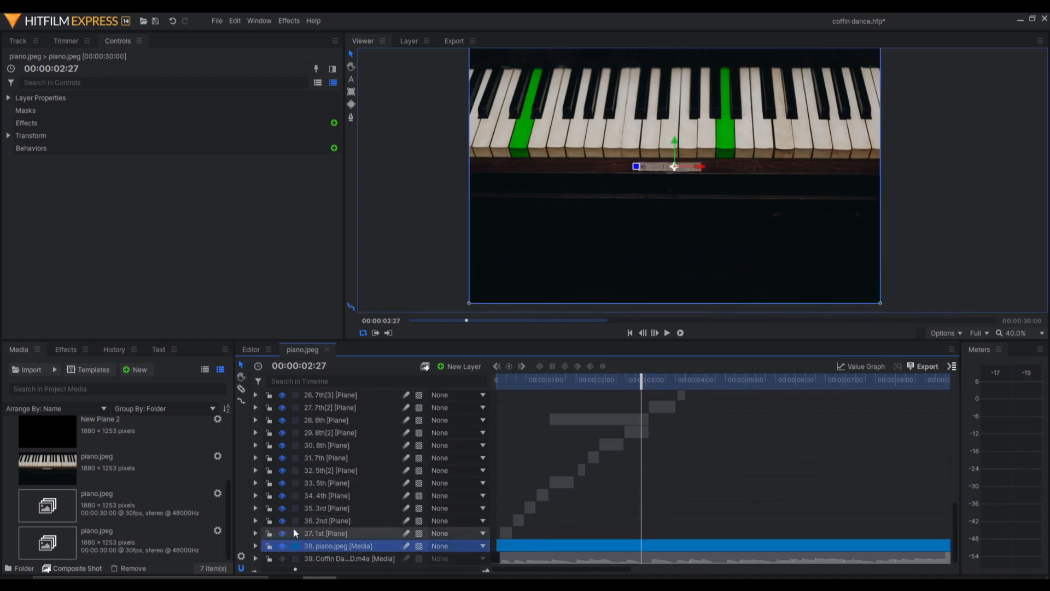
scroll(343, 449, up, 8)
shift+click(335, 410)
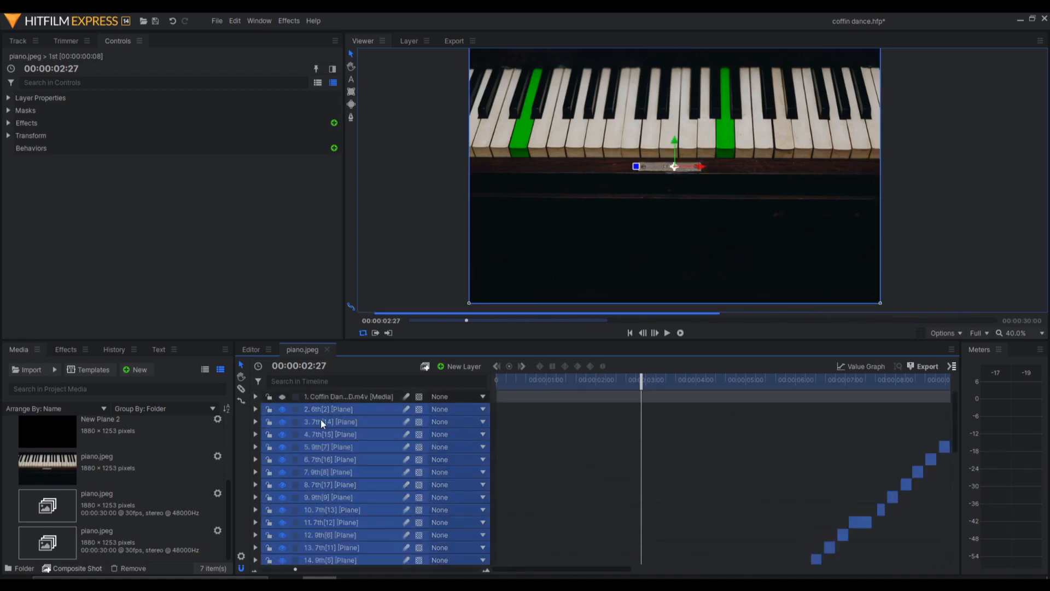
scroll(316, 427, down, 6)
scroll(312, 470, down, 3)
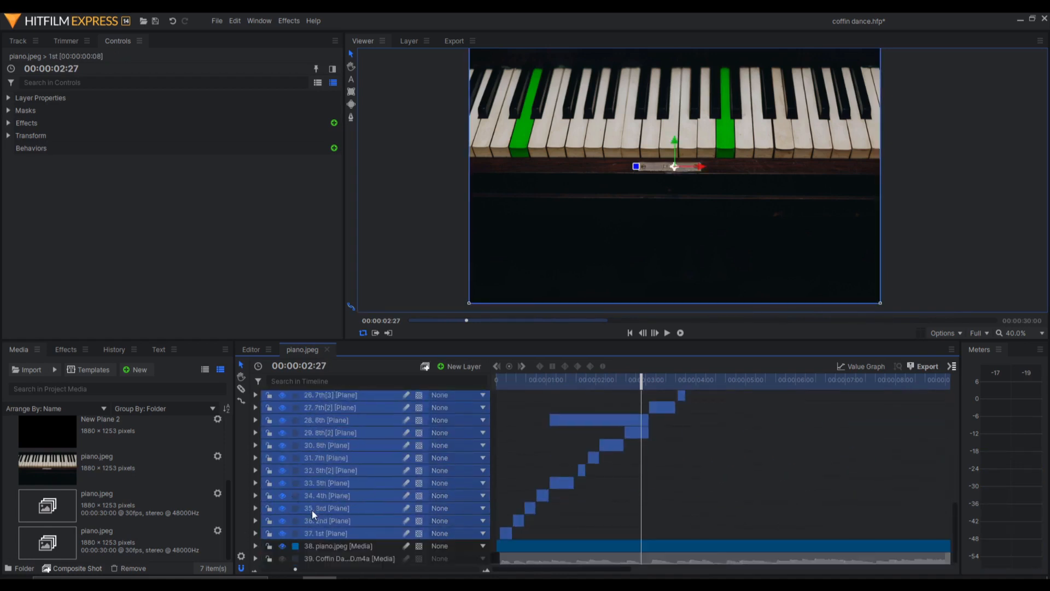
click(282, 532)
drag(561, 381, 527, 391)
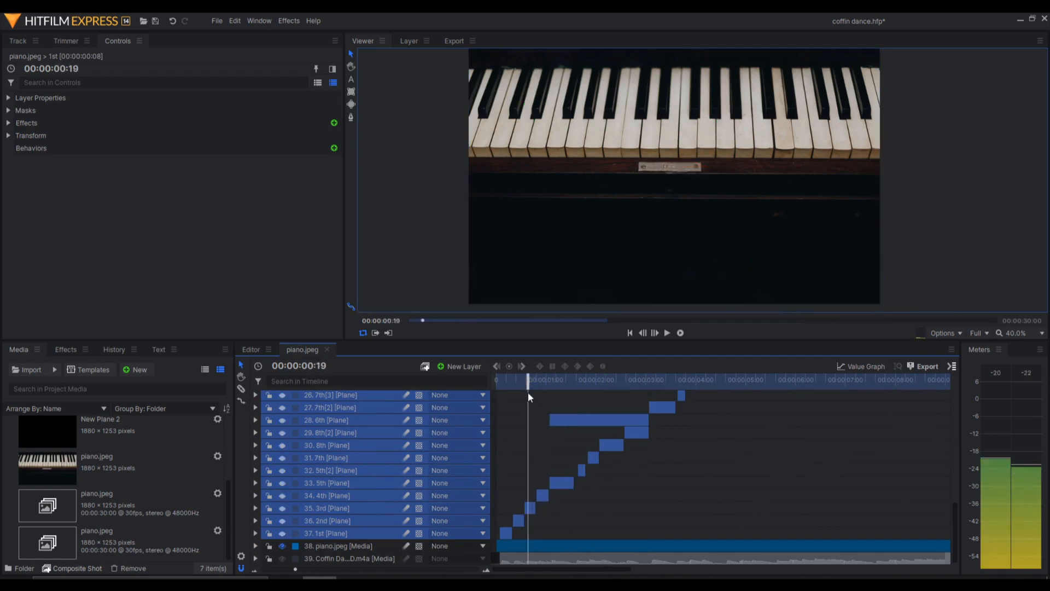
Make all the key plane layers visible again and scrub through the timeline to preview the highlighted keys.
click(341, 558)
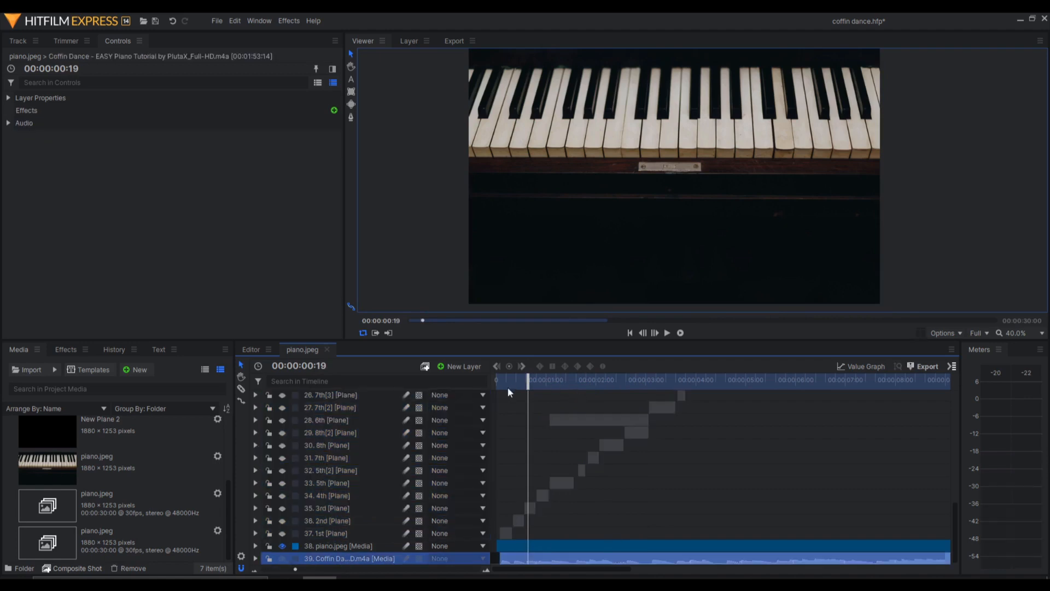
drag(527, 379, 504, 380)
click(319, 533)
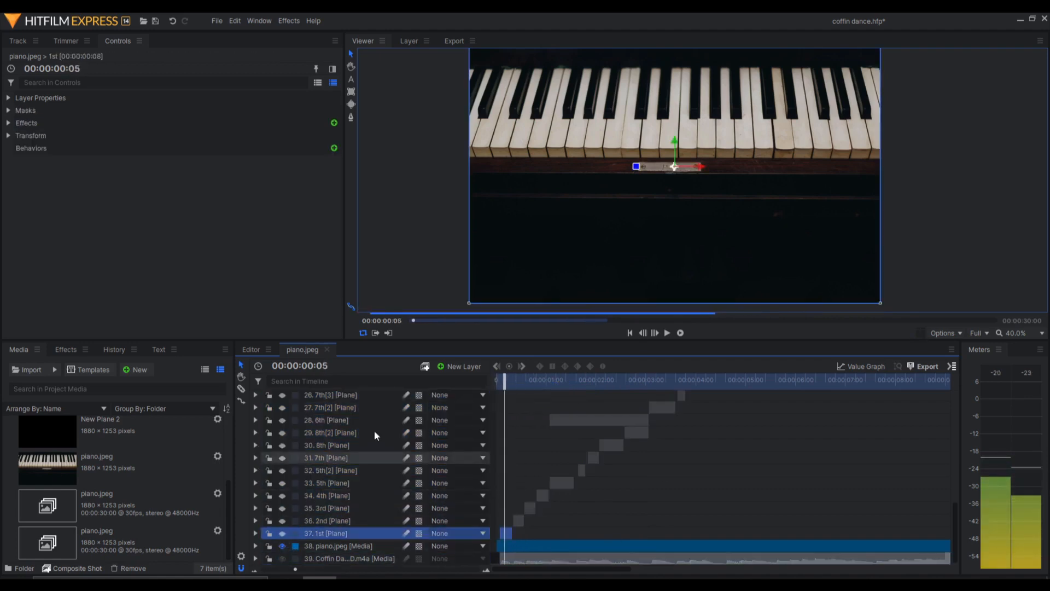
scroll(363, 424, up, 10)
shift+click(348, 412)
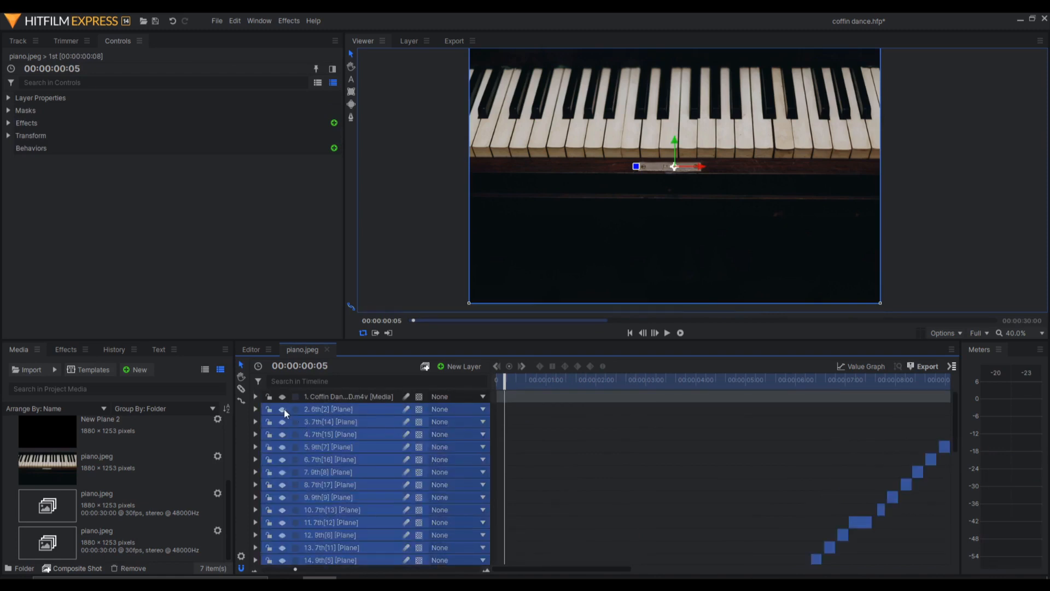
scroll(553, 410, down, 5)
drag(505, 383, 668, 380)
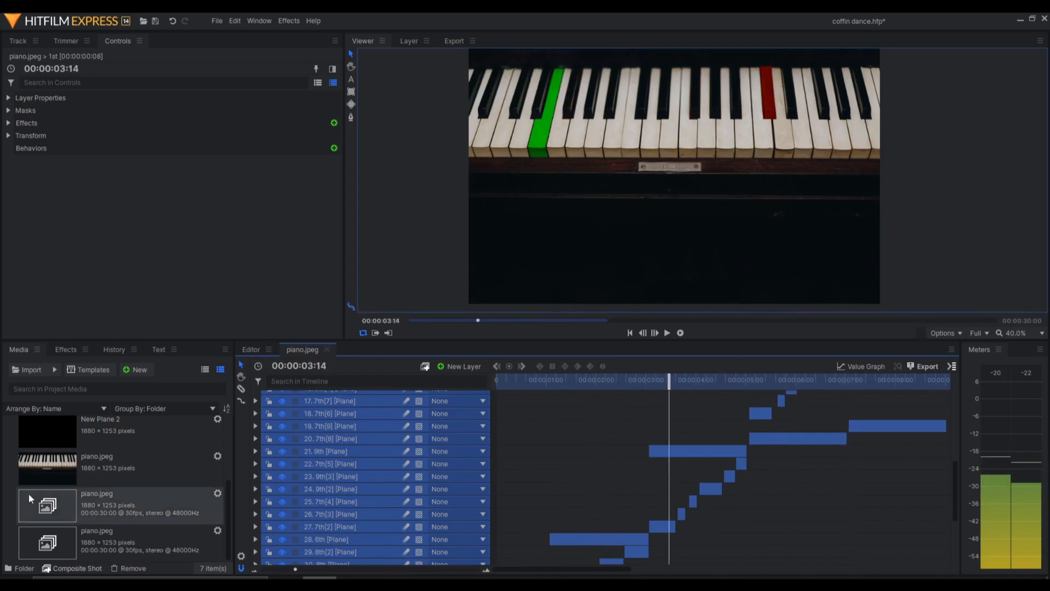
Create a new composite shot from the piano.jpeg image in the project media.
click(50, 470)
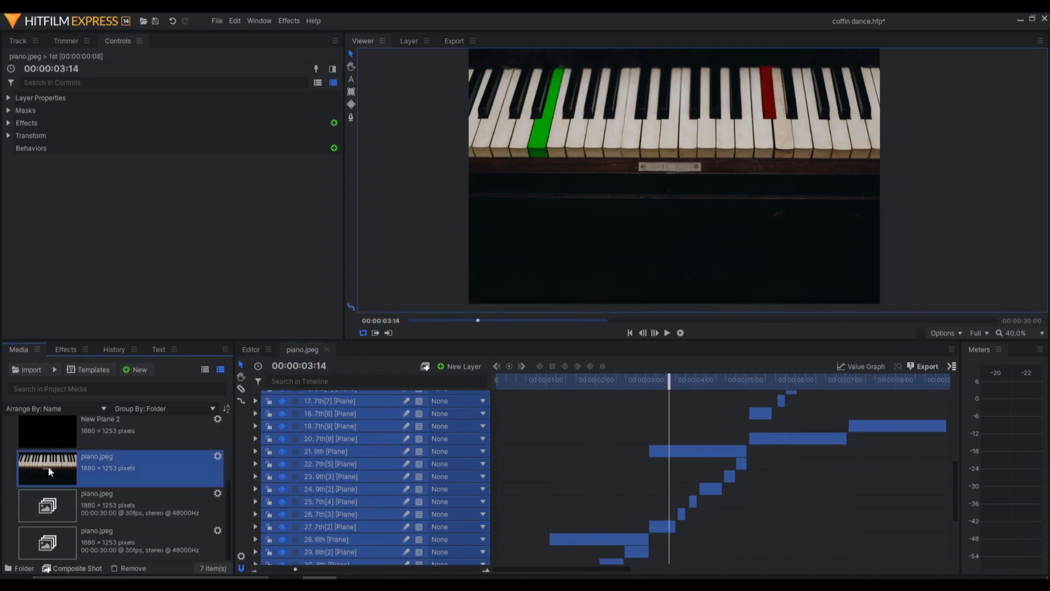
click(79, 570)
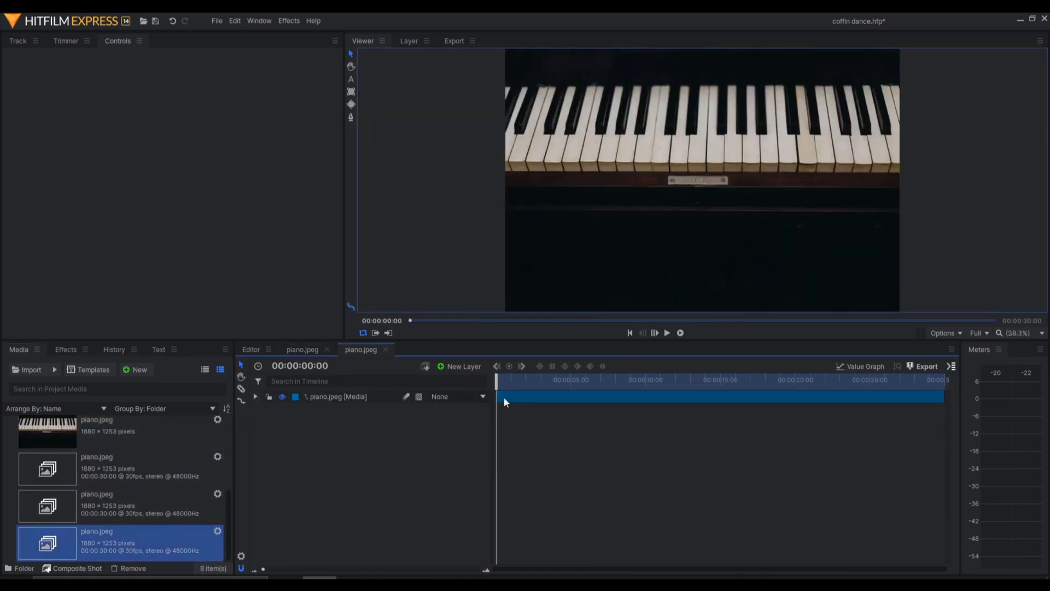
mouse_move(503, 385)
mouse_down()
mouse_move(543, 385)
mouse_move(497, 385)
mouse_up()
Play the opening seconds of the new piano composite shot and return the playhead to the start.
right_click(387, 468)
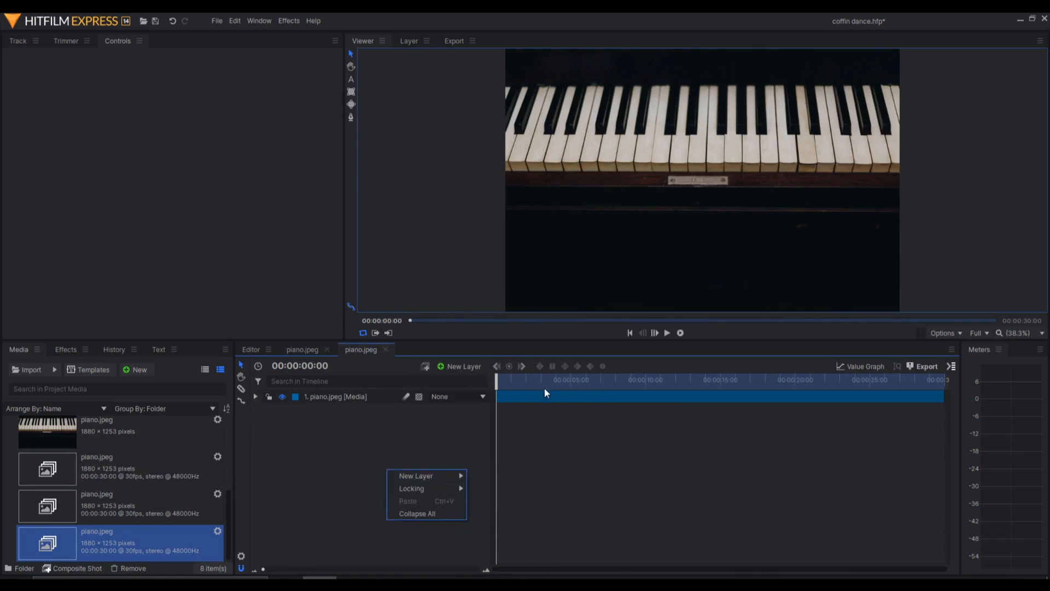
click(473, 366)
mouse_move(494, 381)
mouse_down()
mouse_move(843, 381)
mouse_move(497, 381)
mouse_up()
key(space)
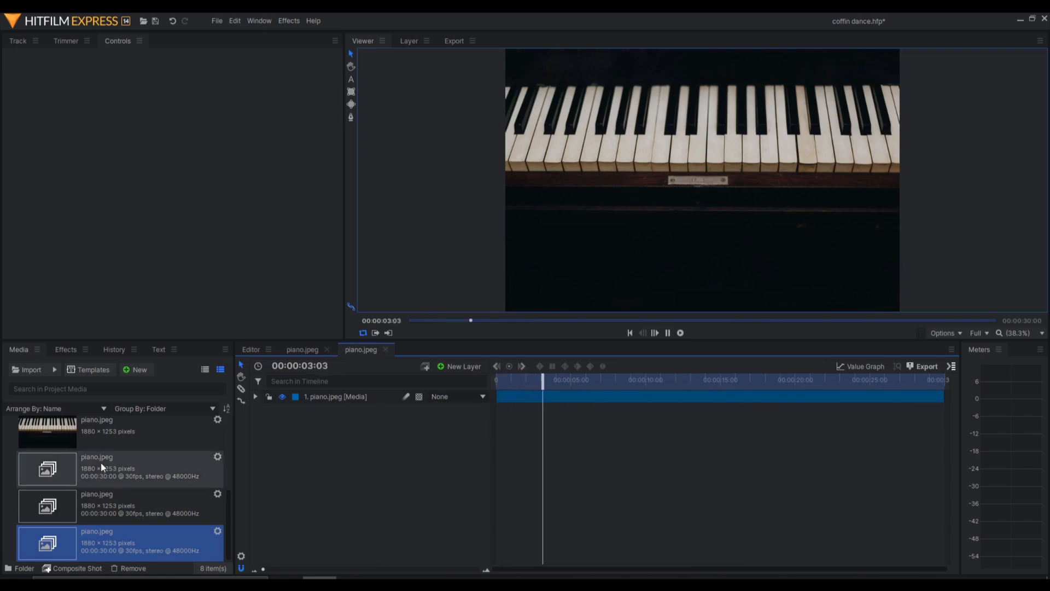
key(space)
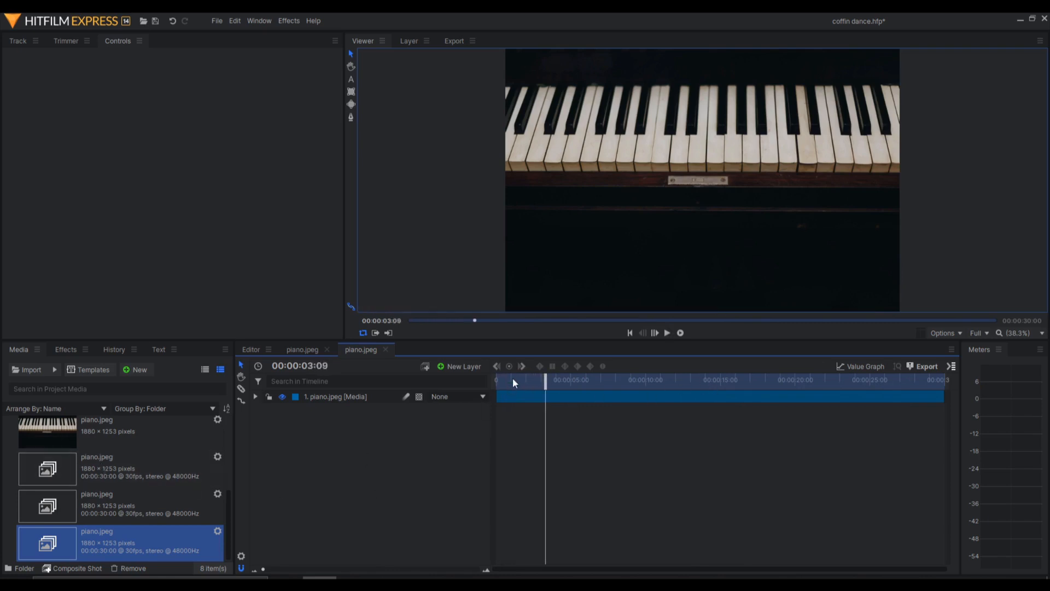
drag(513, 381, 494, 383)
scroll(69, 490, up, 4)
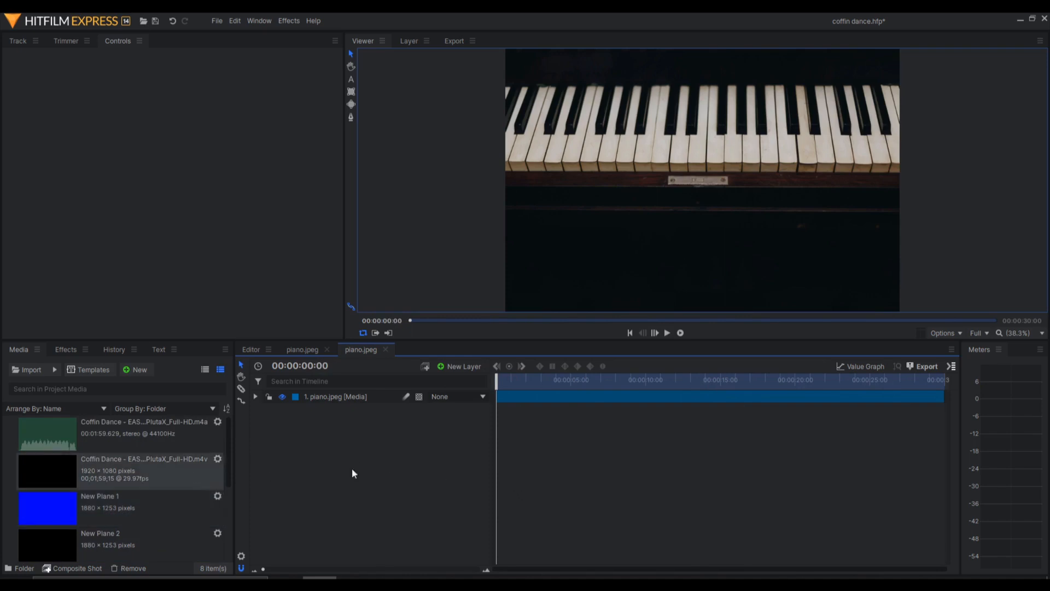
Add a black 1880 × 1253 plane layer named New Plane 3 above the piano image.
right_click(346, 451)
mouse_move(432, 454)
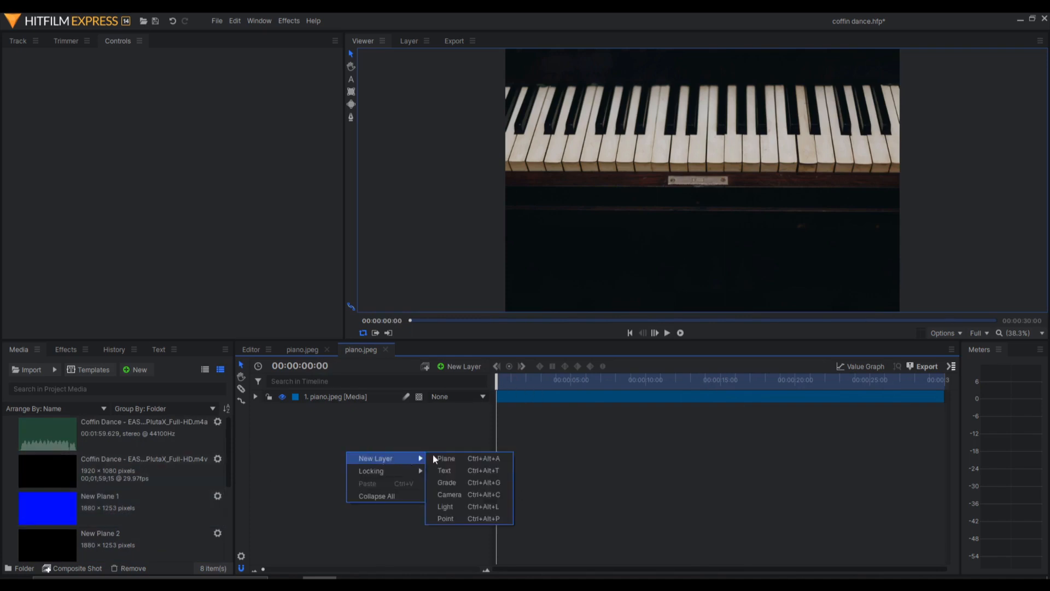
click(468, 459)
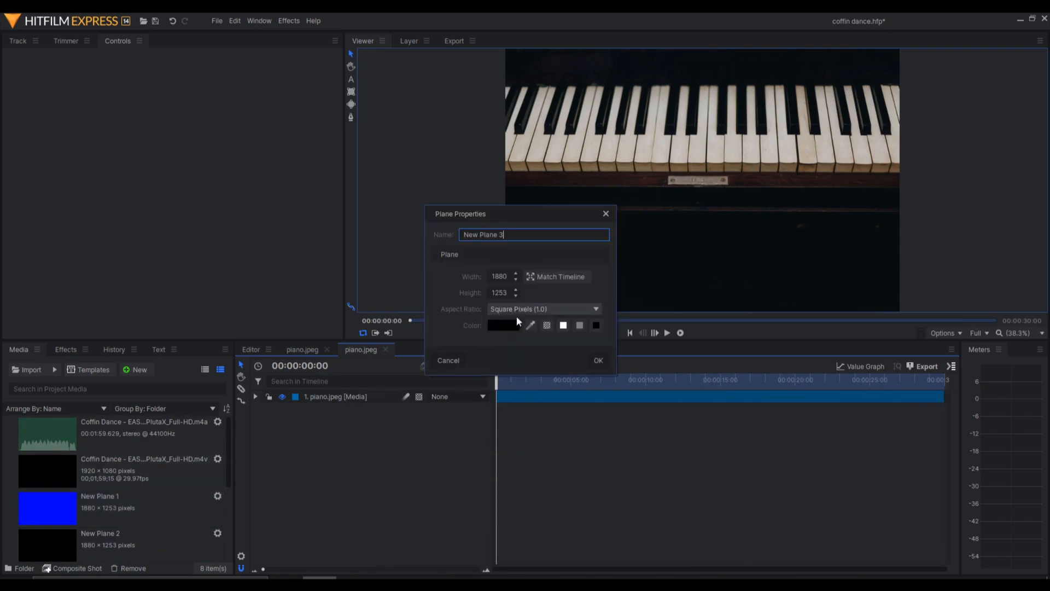
click(611, 364)
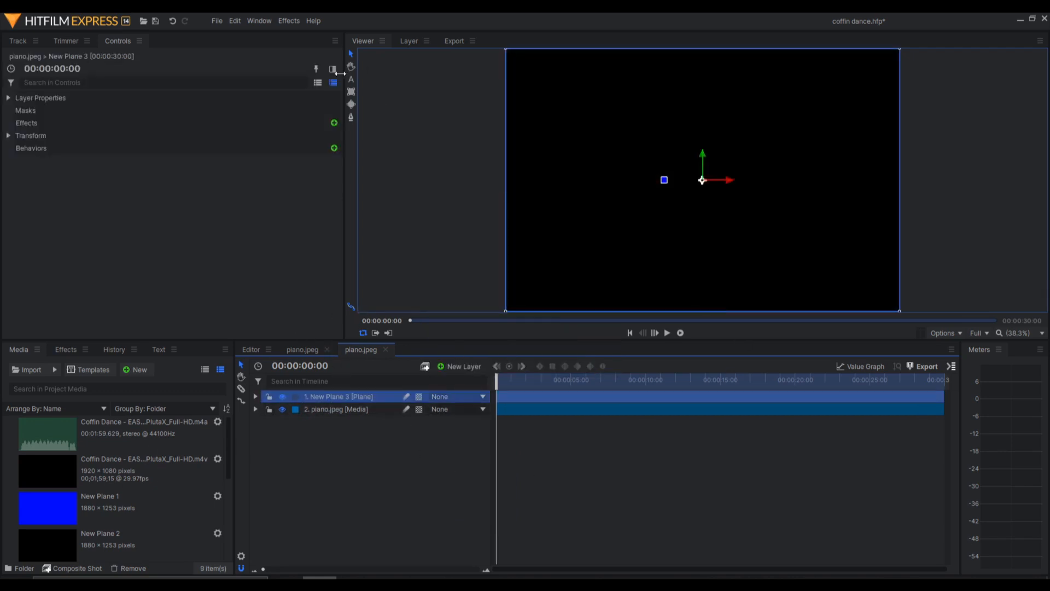
Apply the Fill Color effect to the New Plane 3 layer and expand its settings.
click(63, 350)
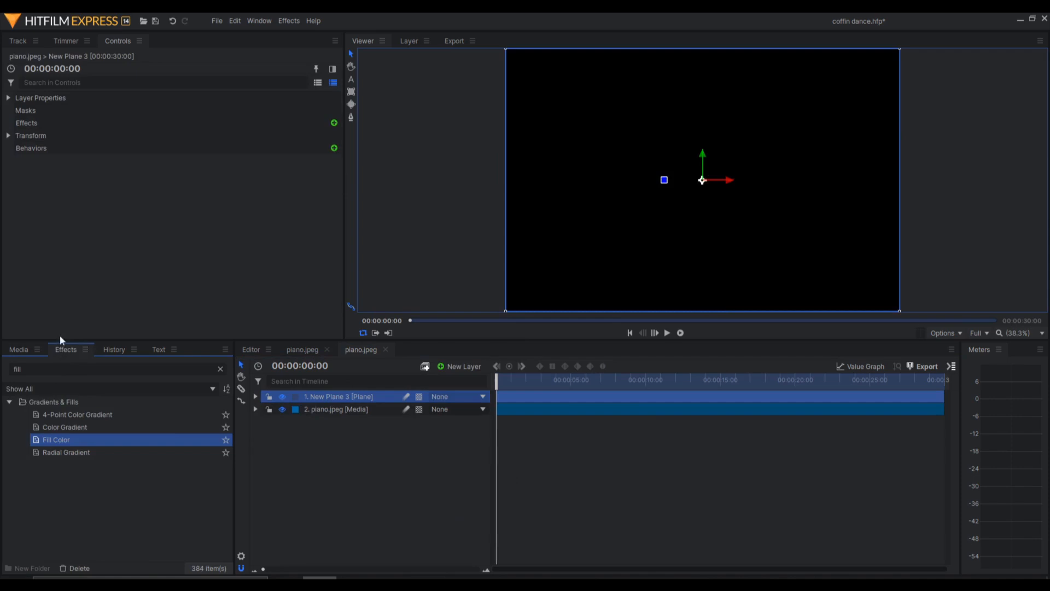
click(52, 438)
drag(317, 394, 317, 394)
click(278, 434)
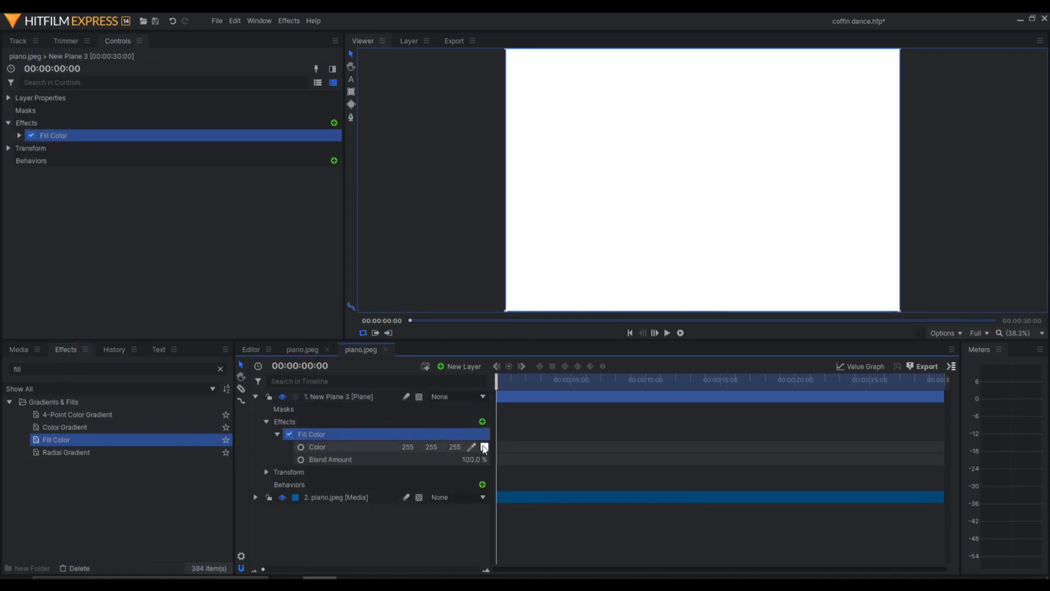
Set the Fill Color effect's color to bright green, RGB 0, 255, 0.
click(484, 447)
click(448, 206)
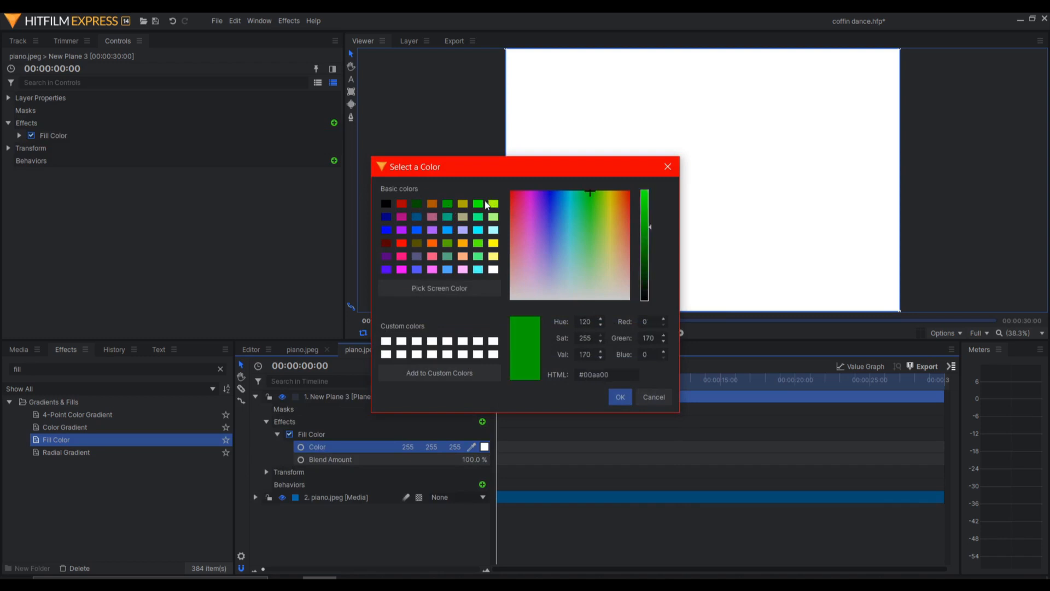
click(482, 204)
click(618, 398)
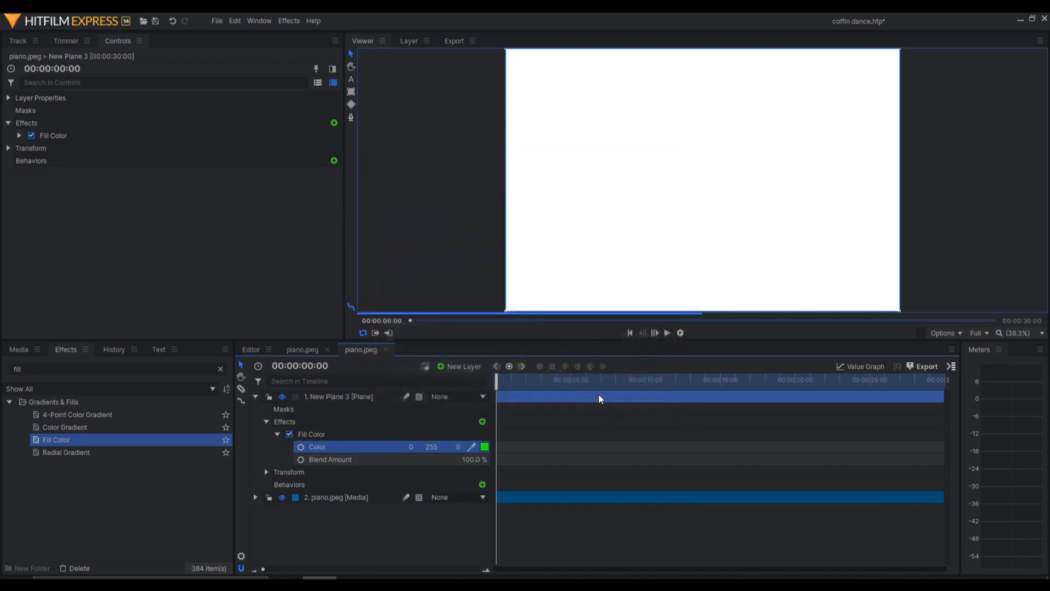
Try the Overlay blend mode on the green plane, and set its blend mode to Multiply.
click(9, 98)
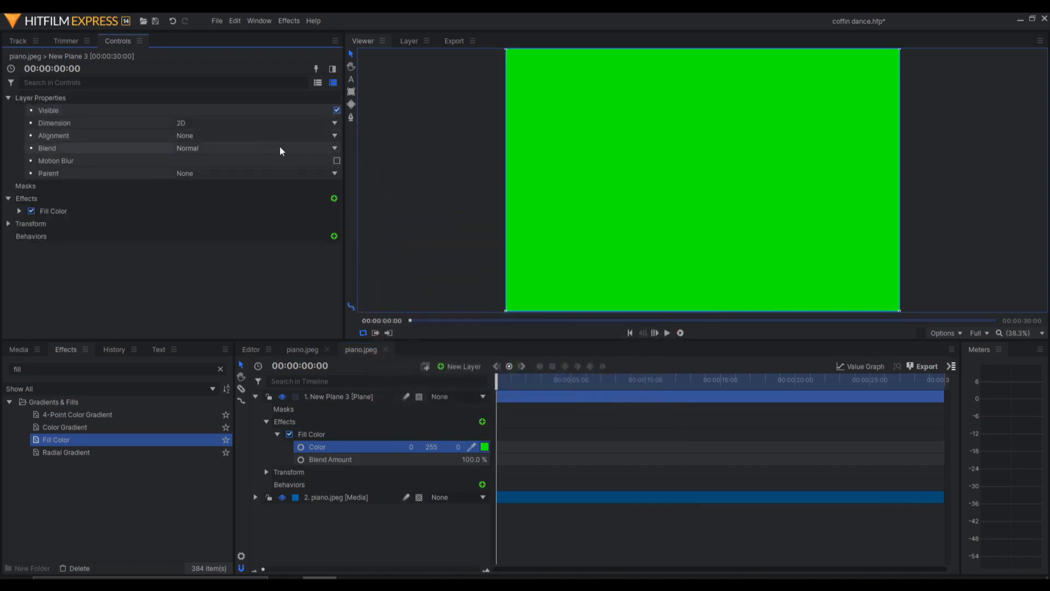
click(270, 148)
click(206, 391)
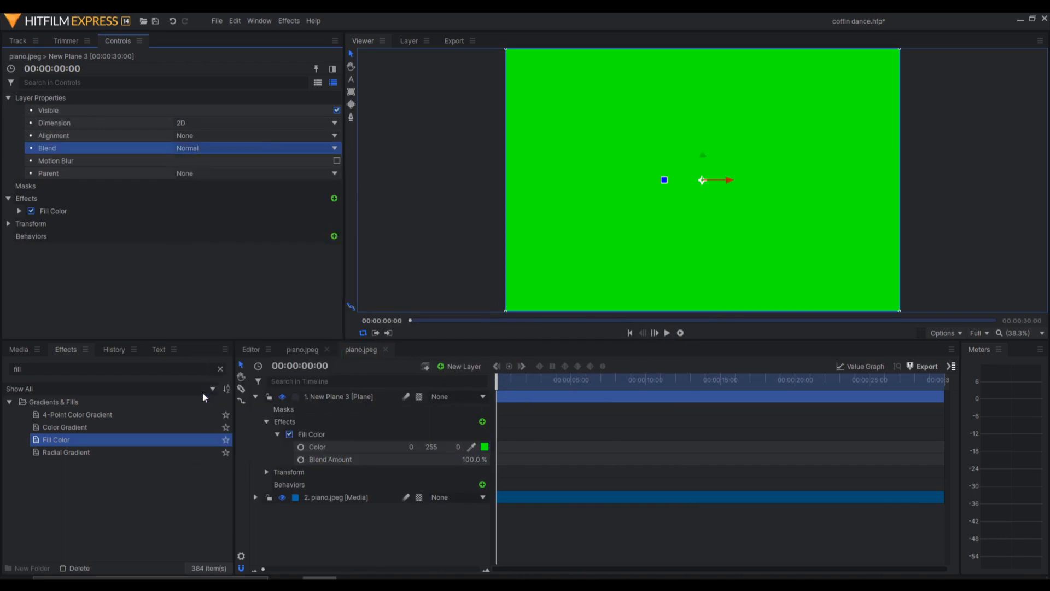
click(205, 149)
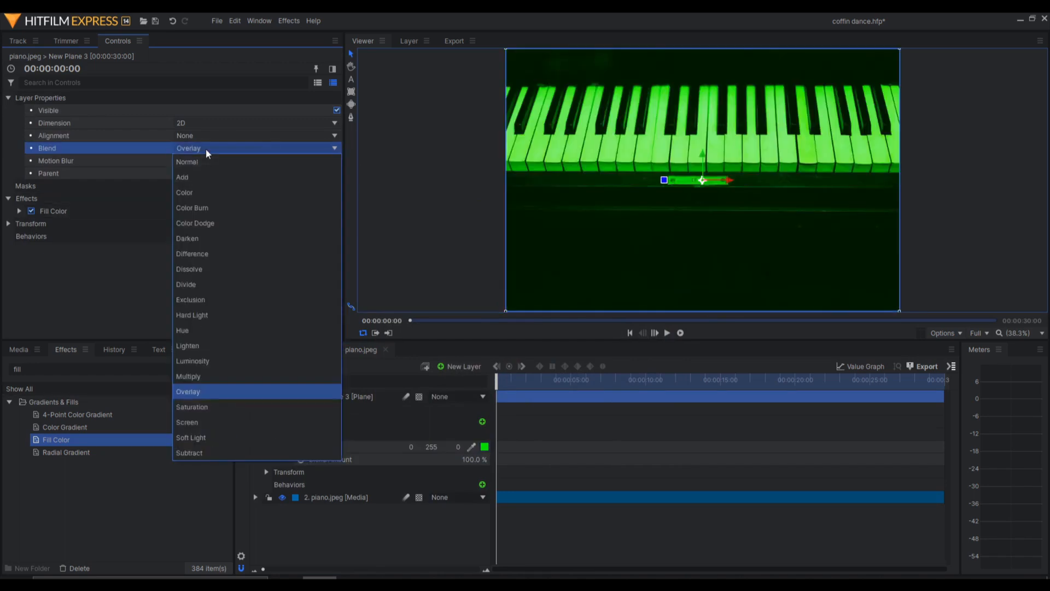
click(198, 375)
Start a freehand mask on the green plane along the top edge of a white key near the keyboard's middle.
scroll(725, 124, up, 5)
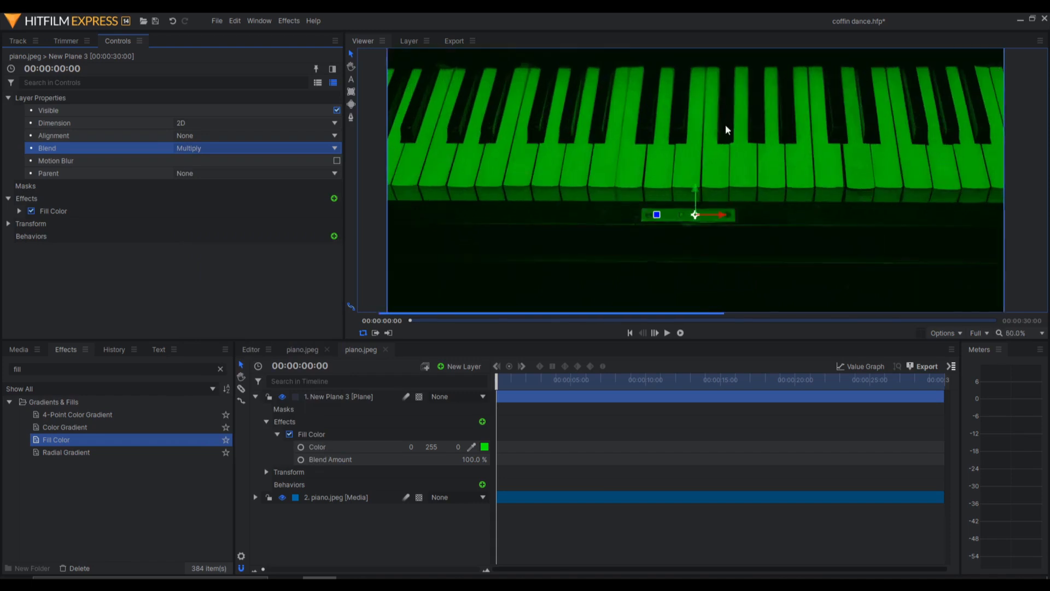
scroll(690, 186, up, 3)
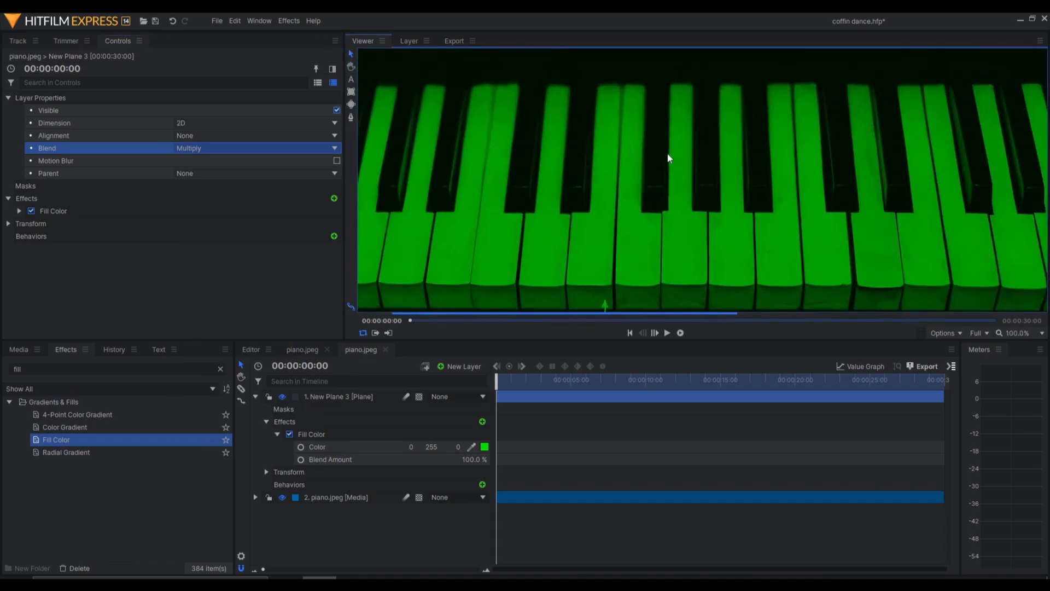
click(352, 117)
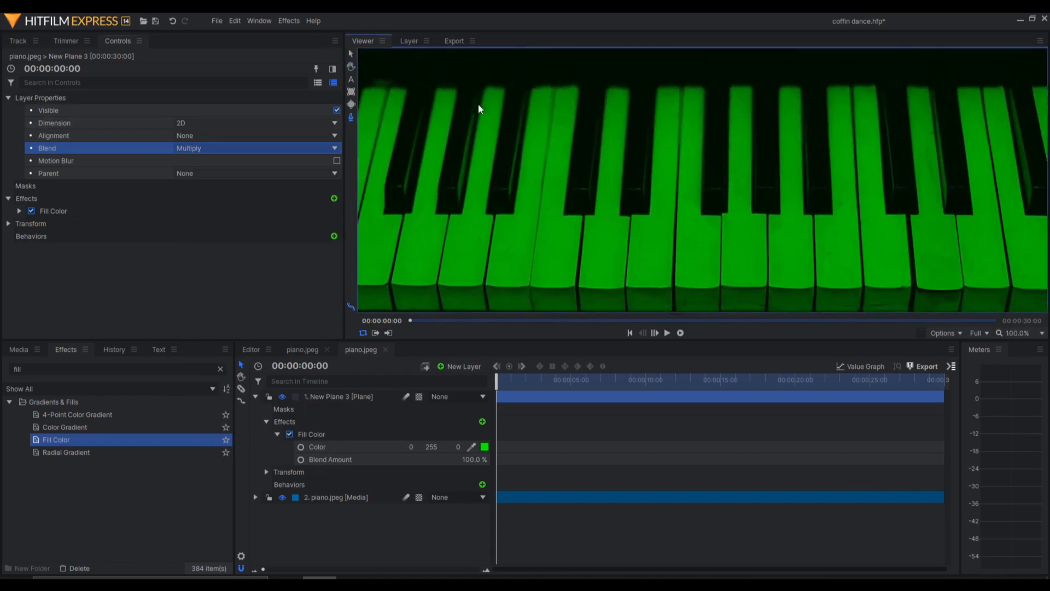
scroll(680, 91, up, 4)
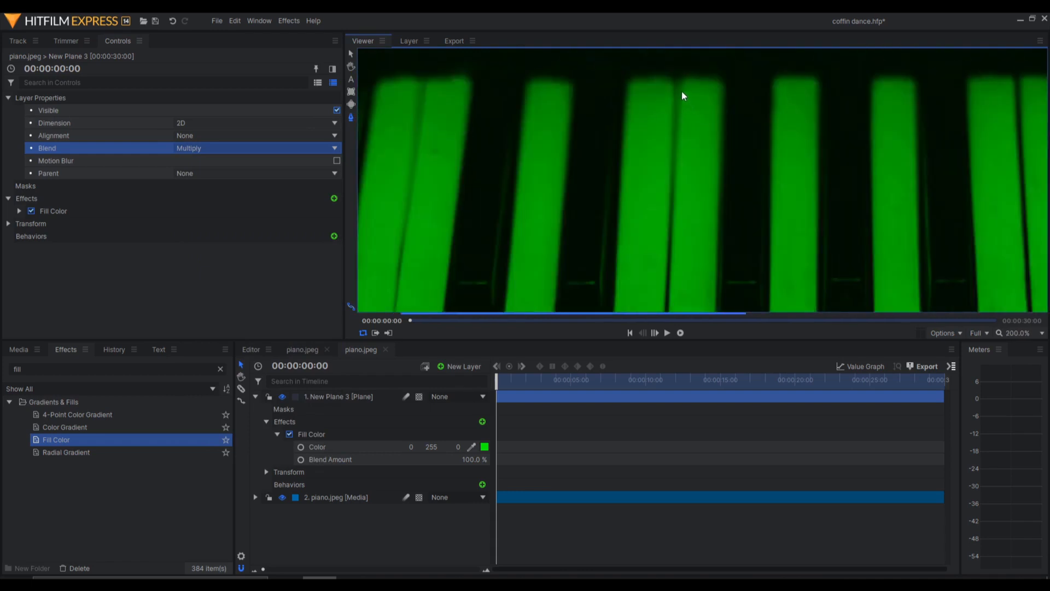
click(675, 76)
click(724, 75)
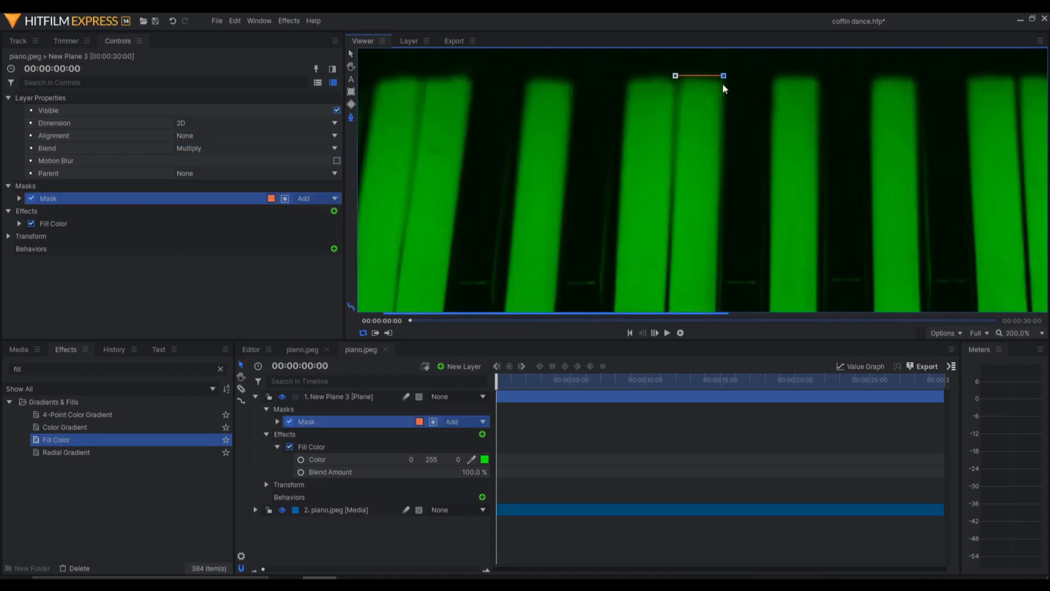
Extend the green plane's mask down the white key's right edge and across beneath the adjoining black key to the gap between the keys.
drag(730, 146, 734, 97)
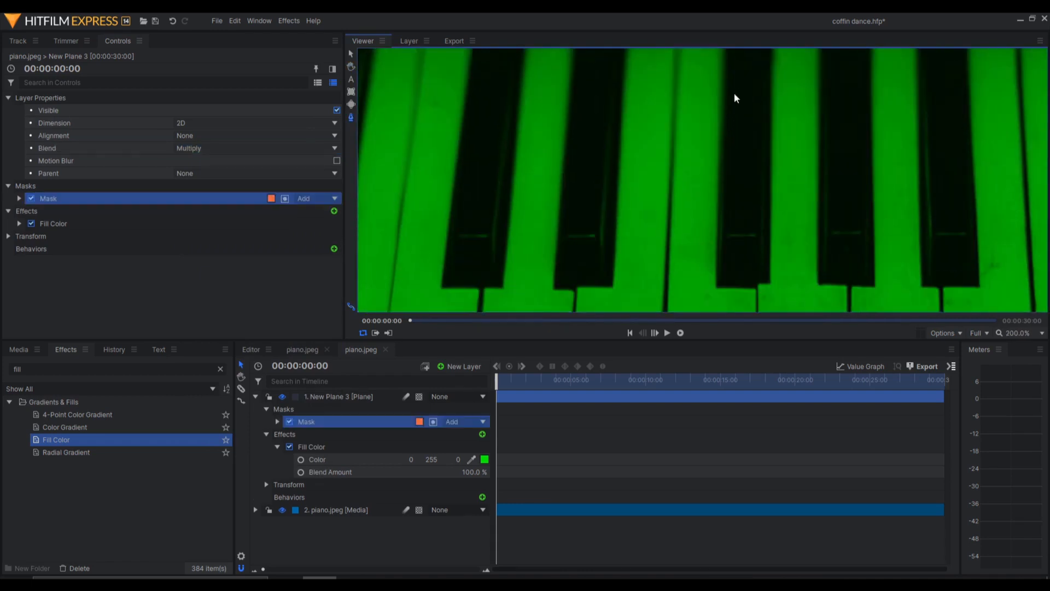
click(717, 286)
drag(747, 203, 729, 323)
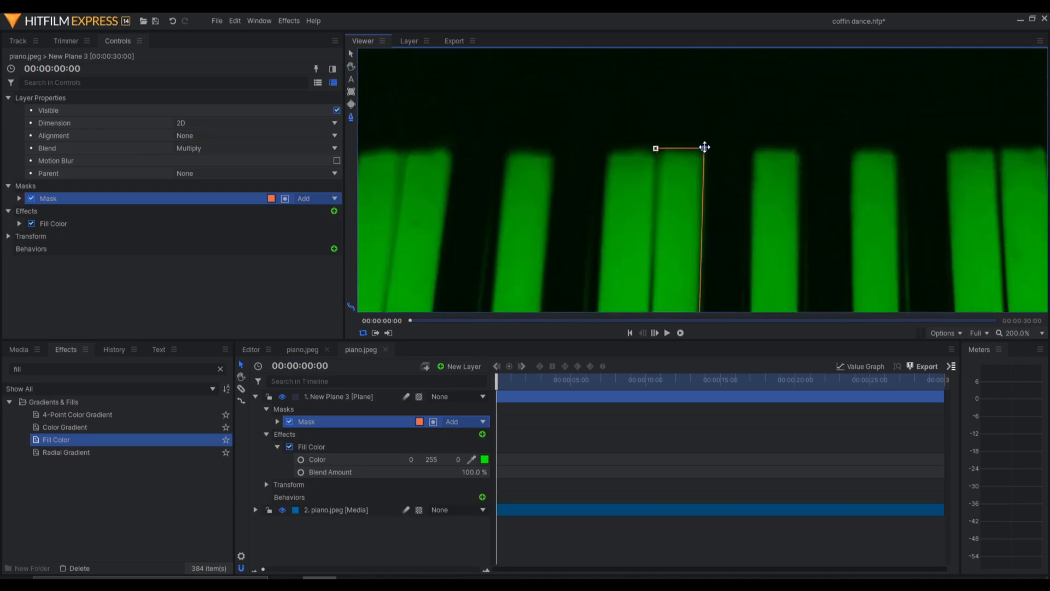
drag(705, 147, 708, 148)
drag(754, 289, 738, 104)
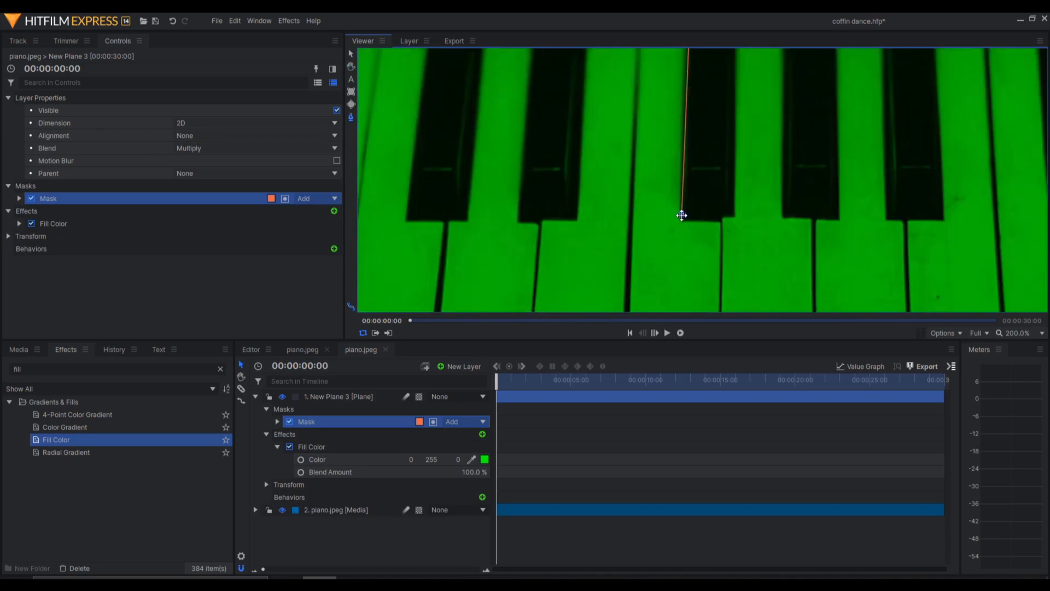
drag(681, 216, 682, 218)
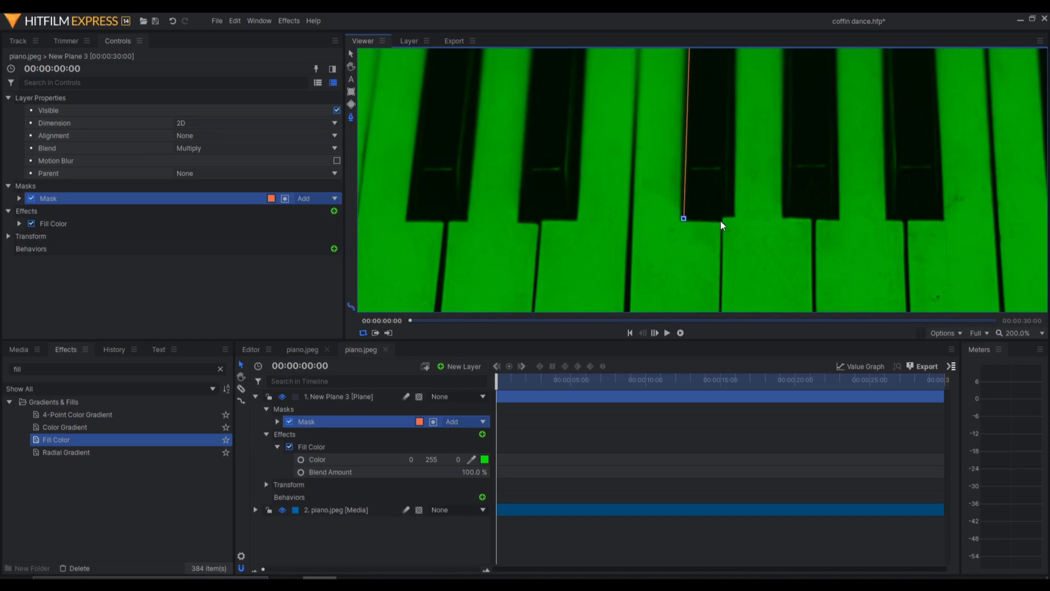
drag(743, 279, 753, 157)
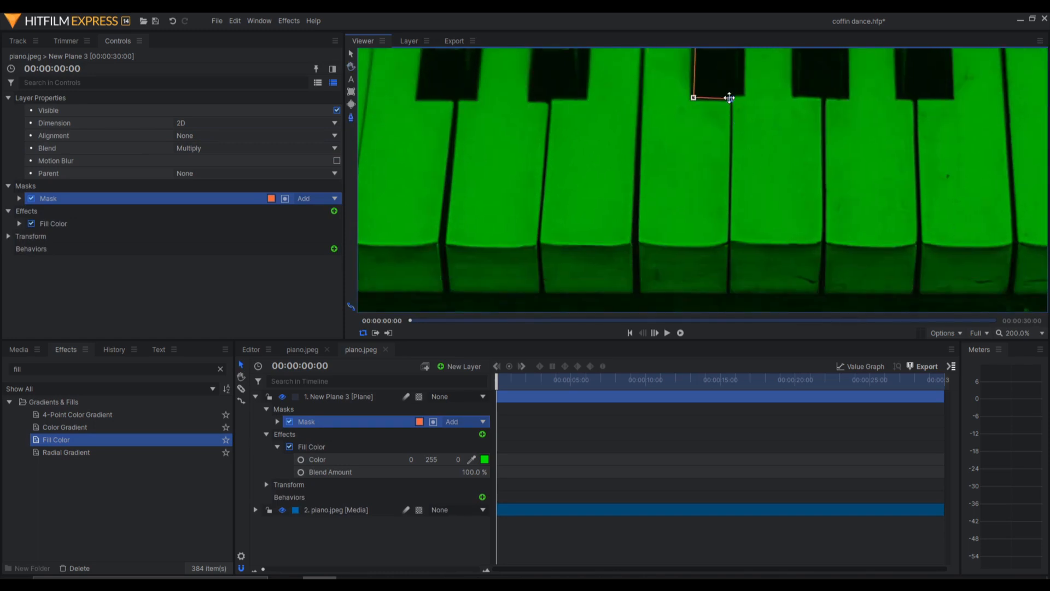
drag(729, 98, 731, 98)
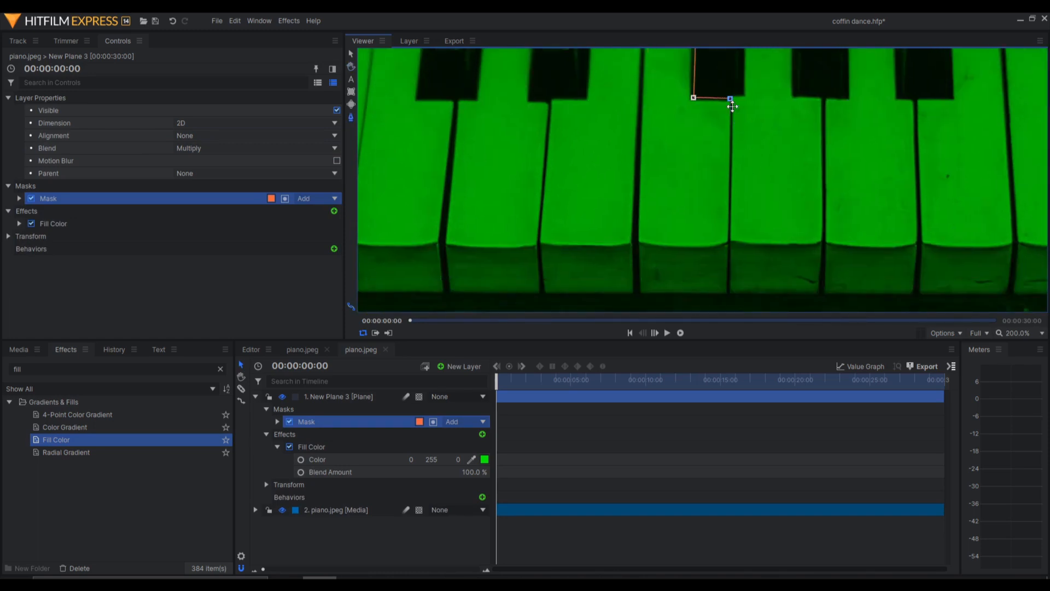
Trace the mask around the wide front part of the white key and close it at the starting point.
click(729, 244)
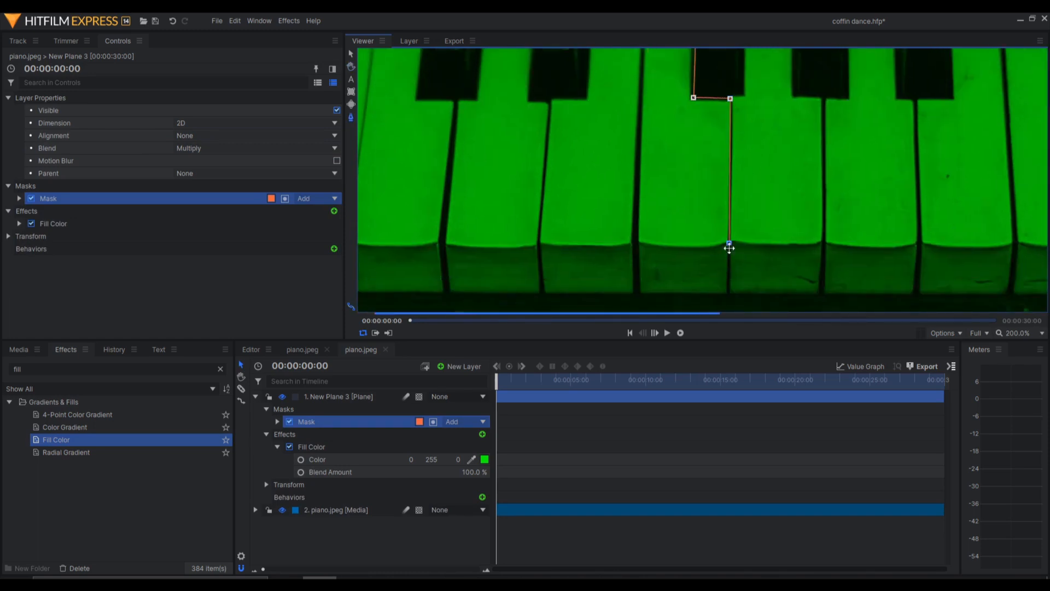
click(729, 292)
click(635, 291)
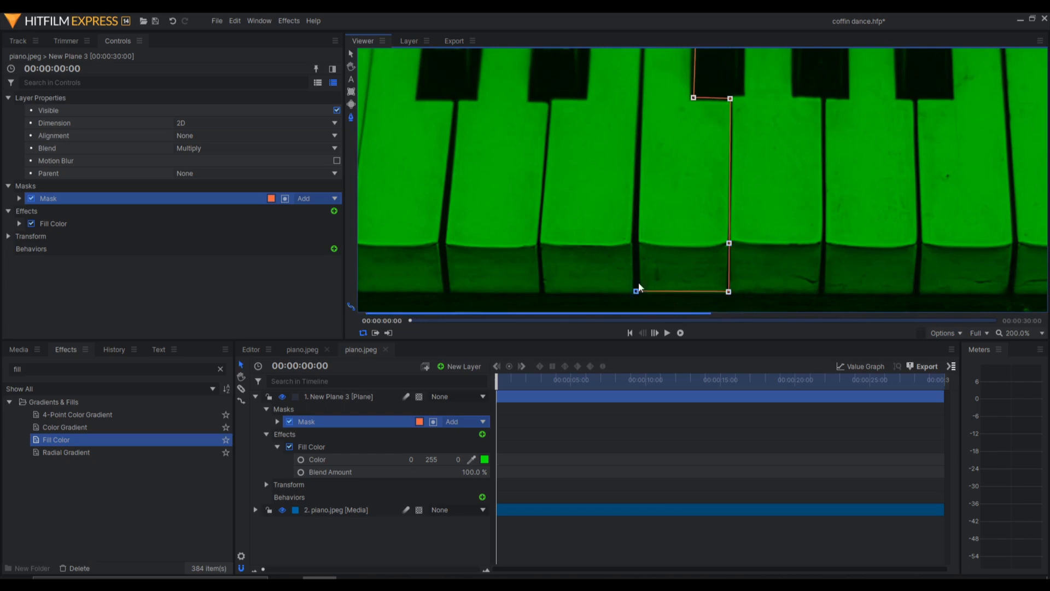
click(634, 238)
drag(660, 100, 664, 270)
drag(672, 152, 672, 292)
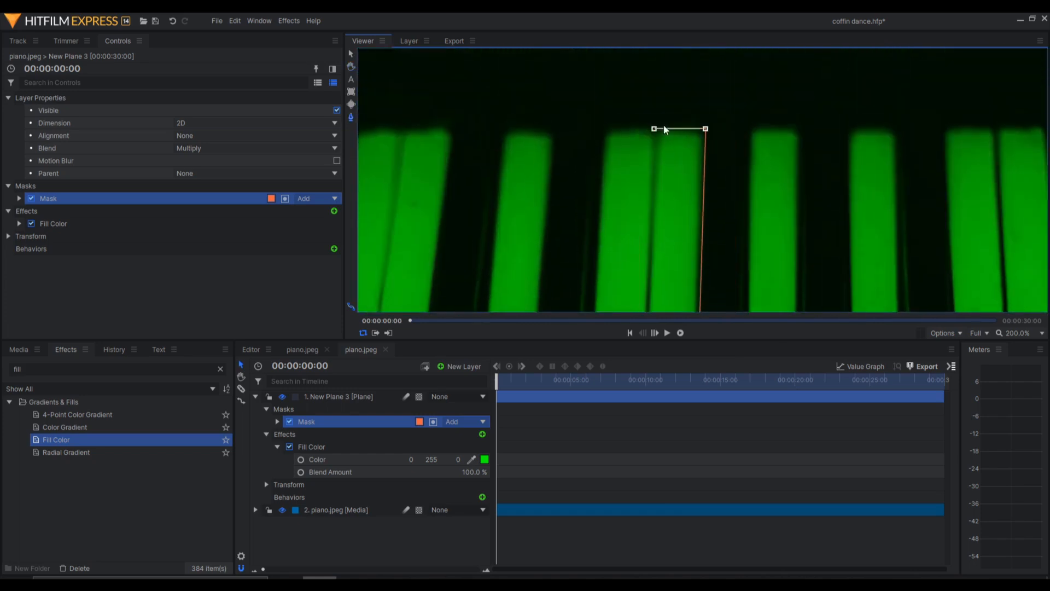
click(653, 129)
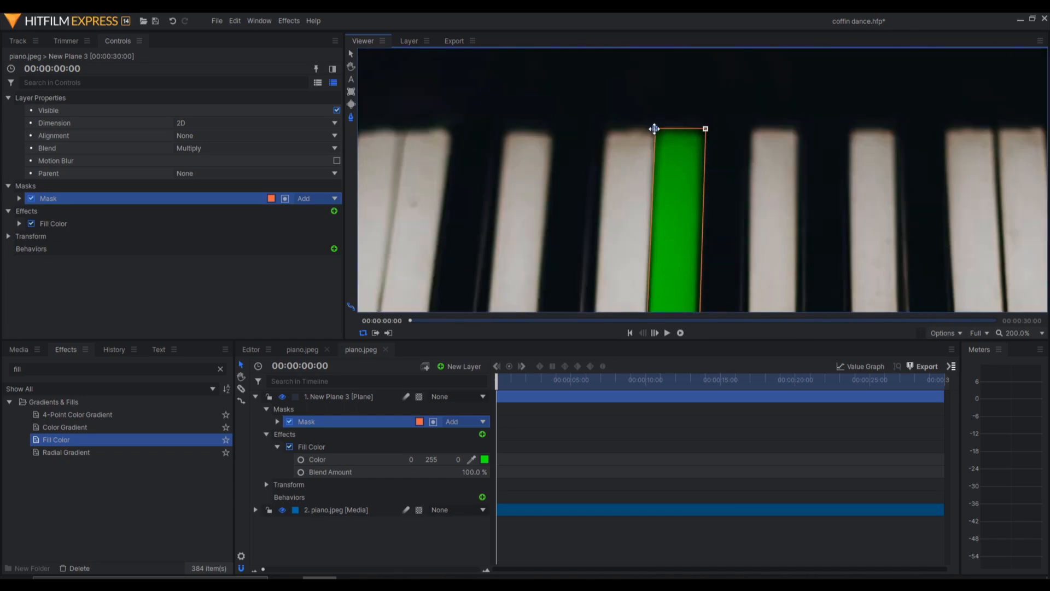
scroll(714, 175, down, 4)
drag(802, 216, 793, 129)
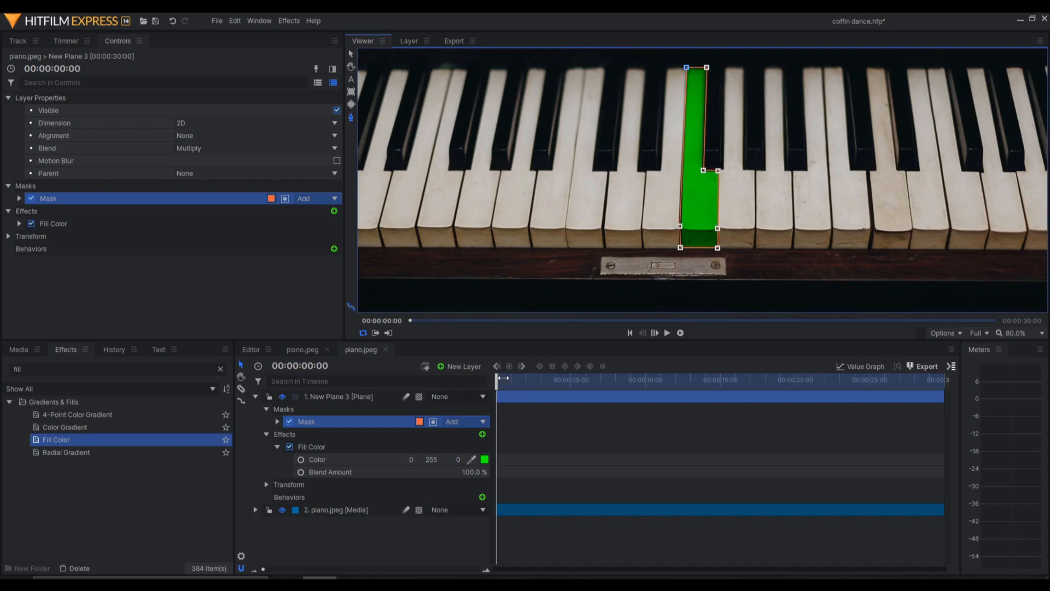
Slice the New Plane 3 layer at 00:00:00:18 and delete the part after the cut.
drag(498, 378, 562, 380)
scroll(559, 405, up, 5)
click(609, 395)
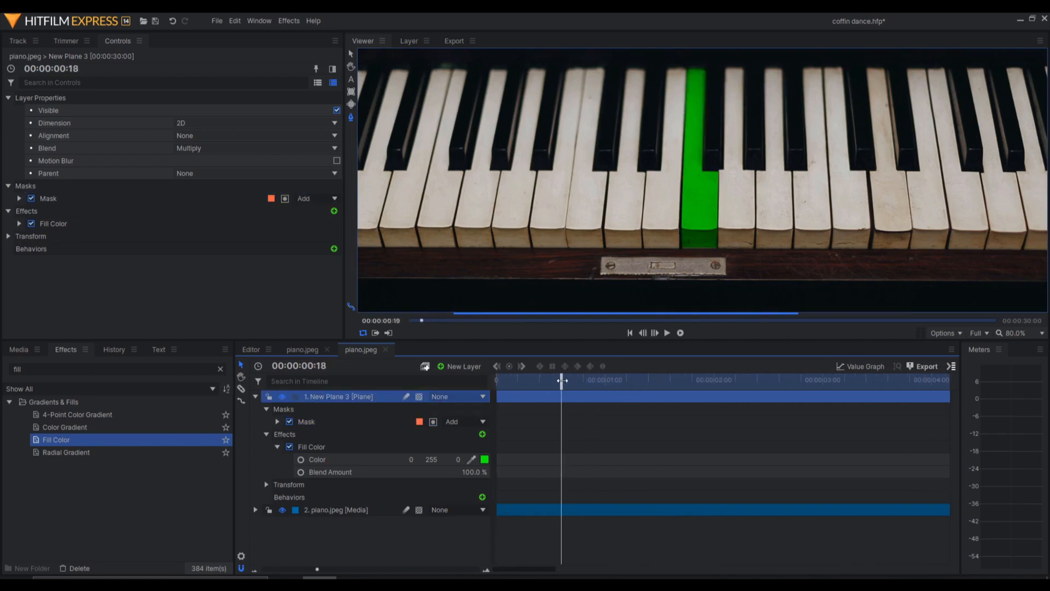
key(ctrl+shift+d)
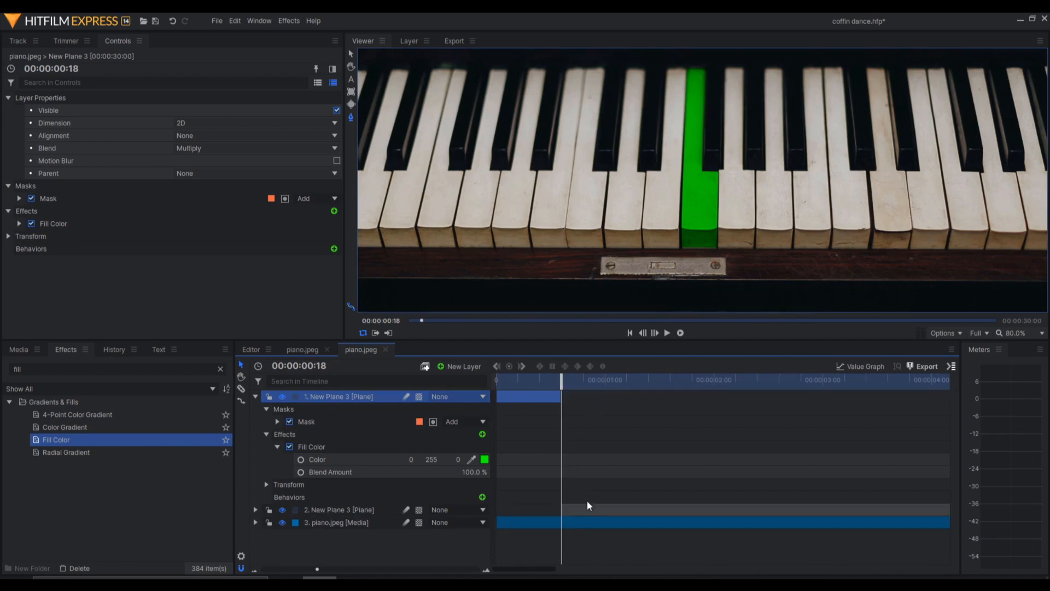
click(586, 506)
key(Delete)
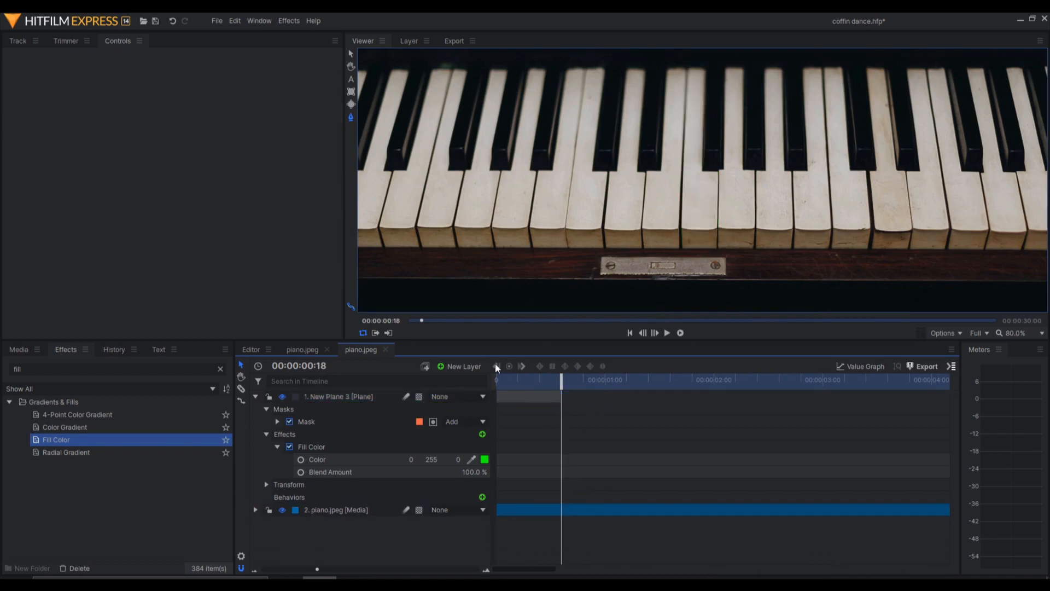
Shift the trimmed New Plane 3 clip about 3 frames later and preview the lit key at 00:00:00:07.
drag(523, 388, 473, 388)
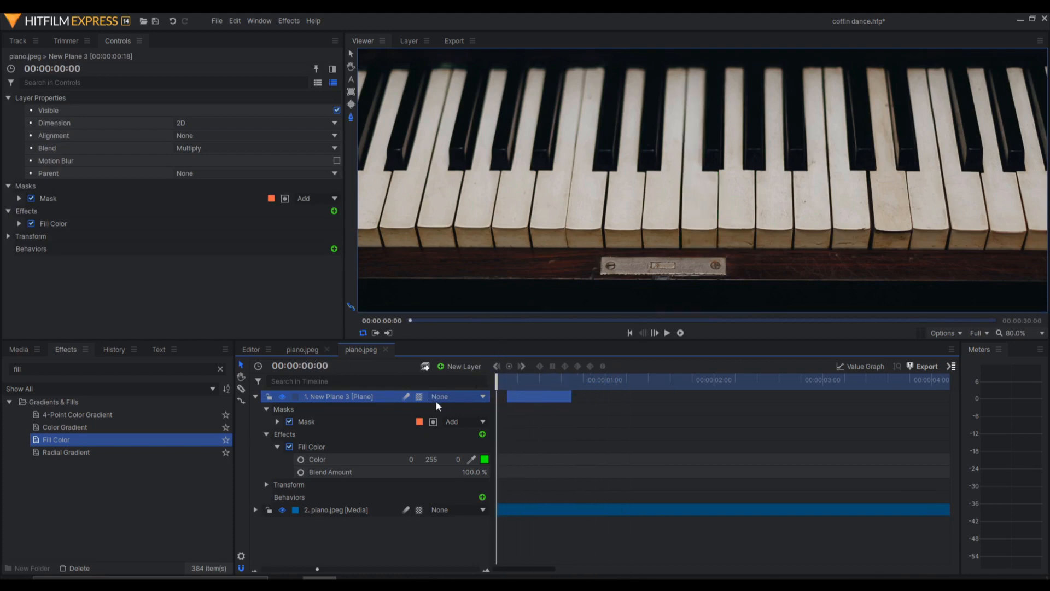
mouse_move(502, 383)
mouse_down()
mouse_move(552, 385)
mouse_move(503, 382)
mouse_move(538, 386)
mouse_move(492, 392)
mouse_move(521, 386)
mouse_up()
scroll(688, 178, down, 2)
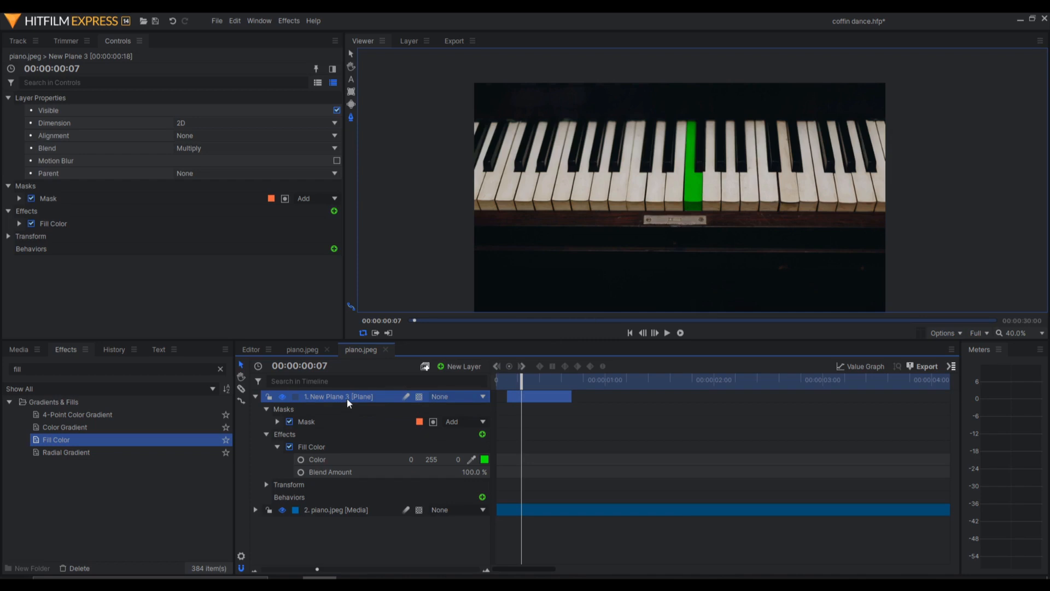
Duplicate the New Plane 3 layer and delete the mask from the copy.
key(ctrl+d)
click(255, 396)
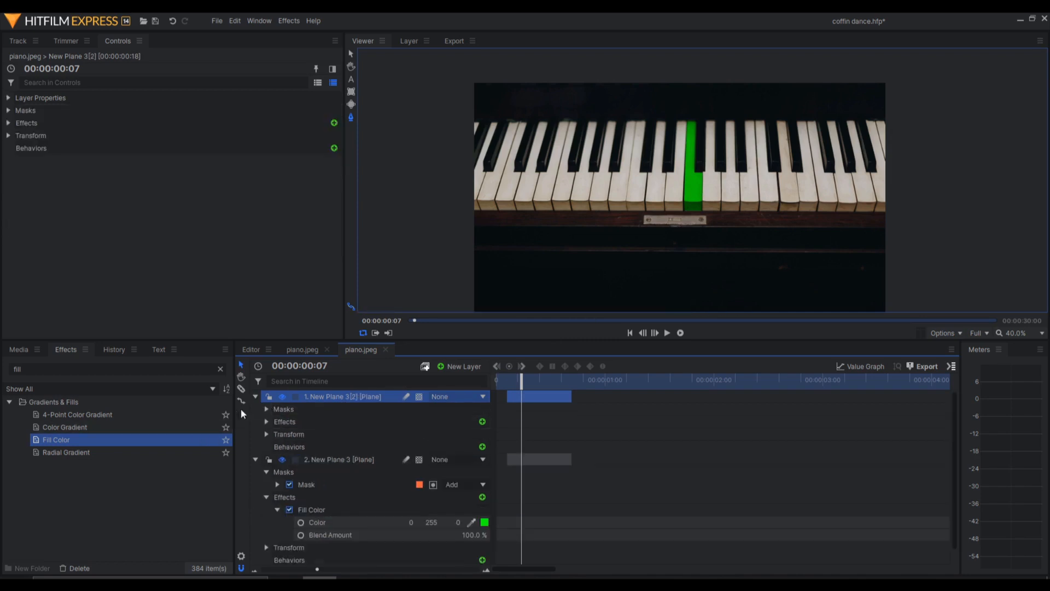
click(266, 409)
click(323, 420)
key(Delete)
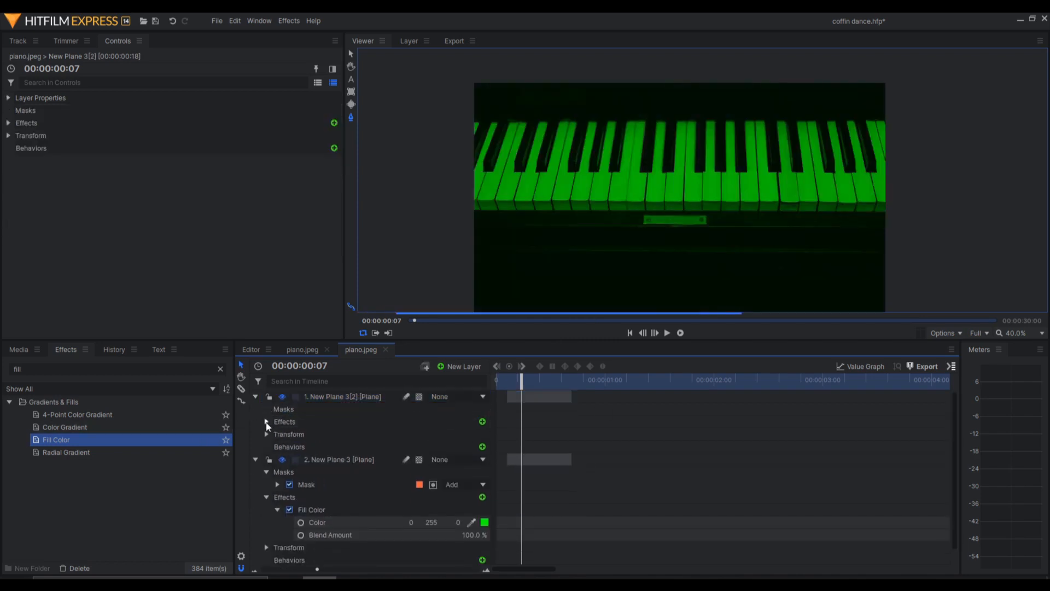
Expand the duplicated plane's Fill Color effect to view its settings.
click(267, 421)
click(329, 434)
click(277, 434)
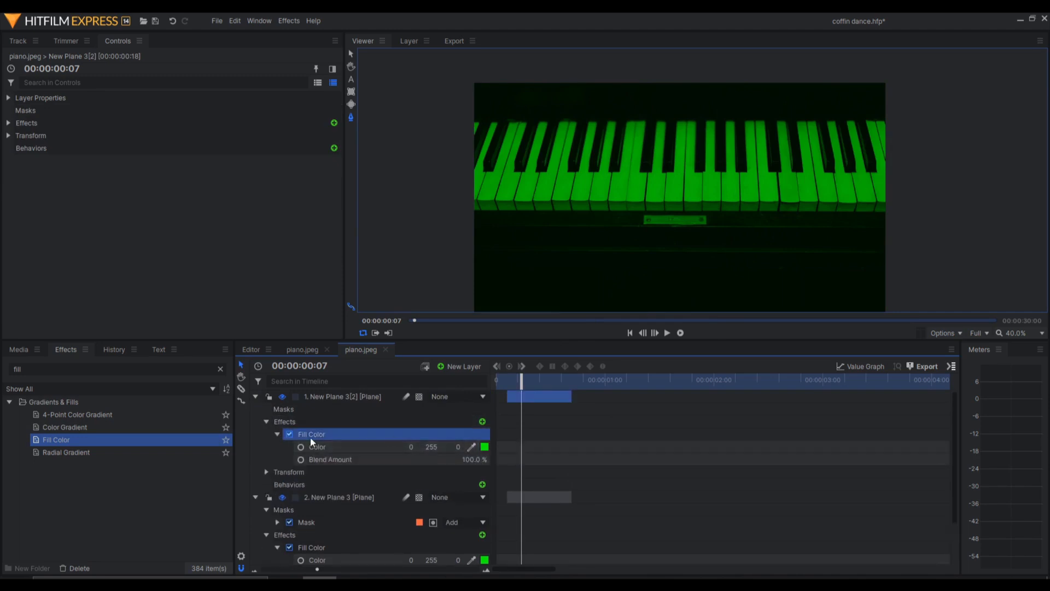
Start a freehand mask on the duplicated plane along the top, right and bottom edges of the second black key left of the masked white key.
click(353, 396)
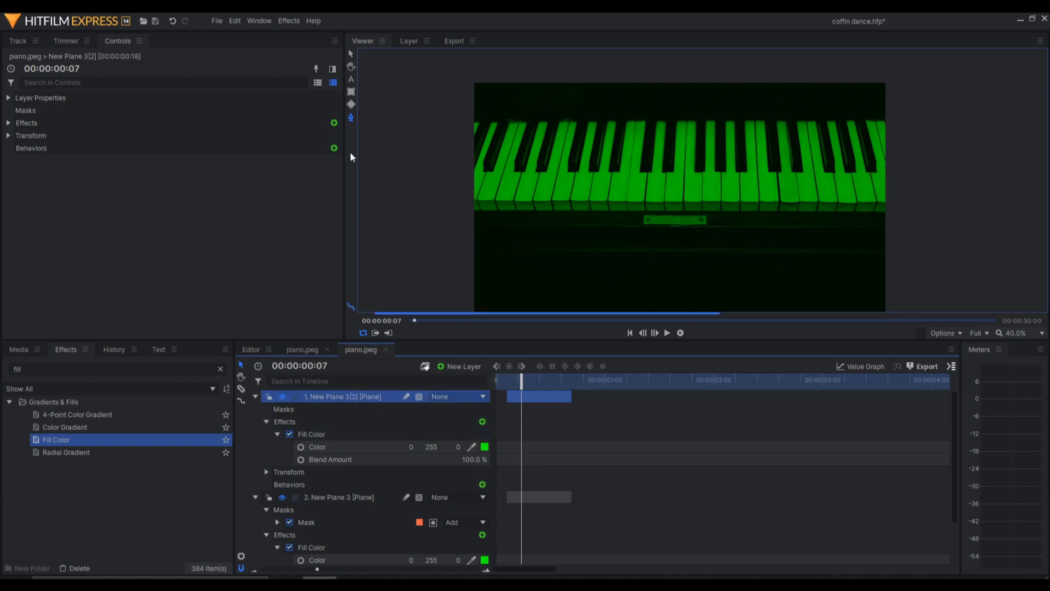
scroll(663, 134, up, 2)
scroll(664, 132, up, 4)
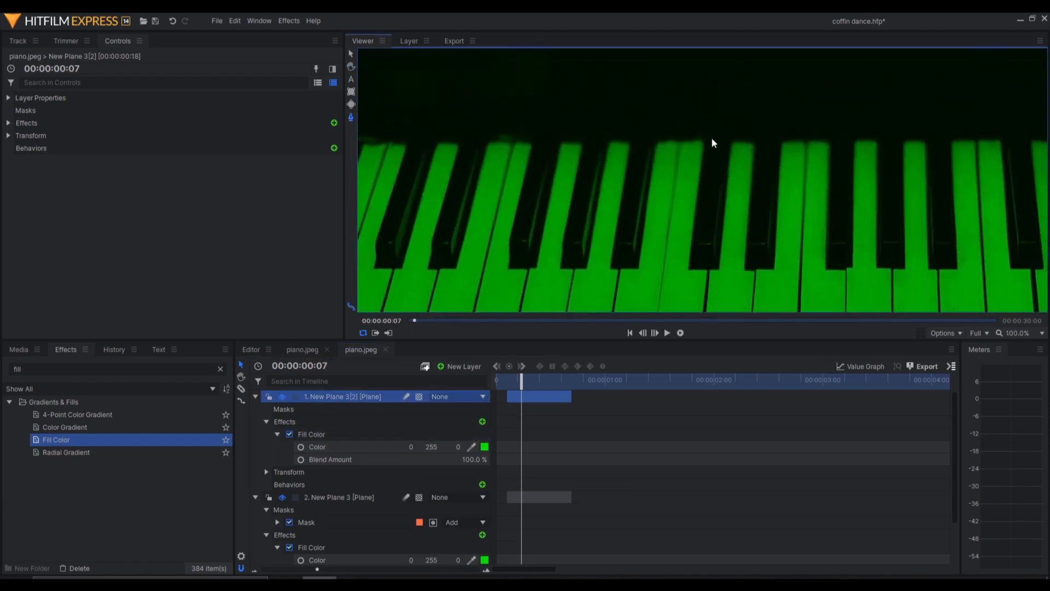
click(688, 143)
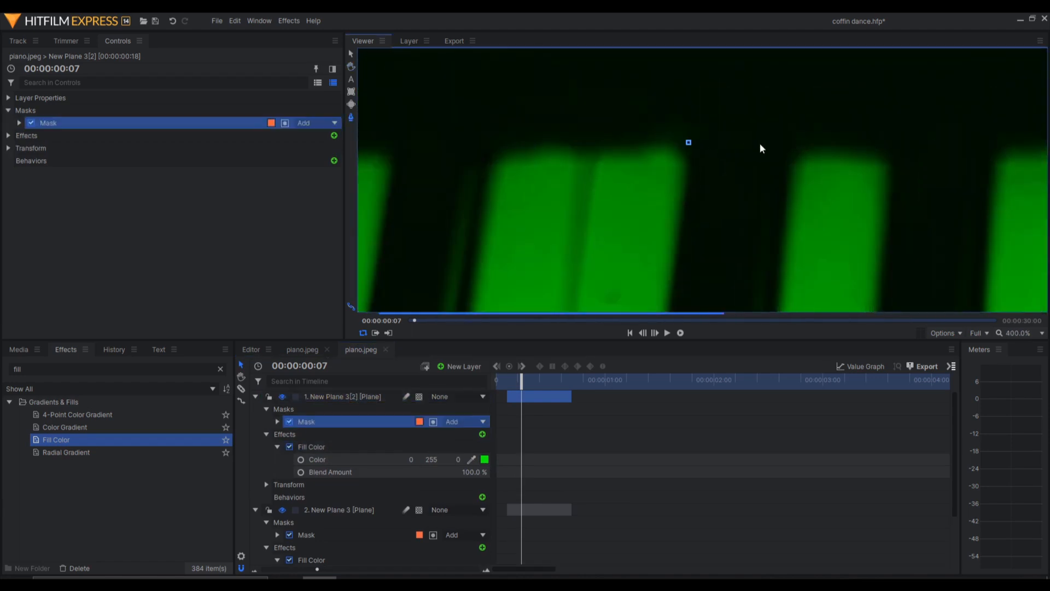
click(793, 145)
mouse_move(801, 243)
mouse_down()
mouse_move(807, 117)
mouse_move(824, 103)
mouse_up()
click(781, 251)
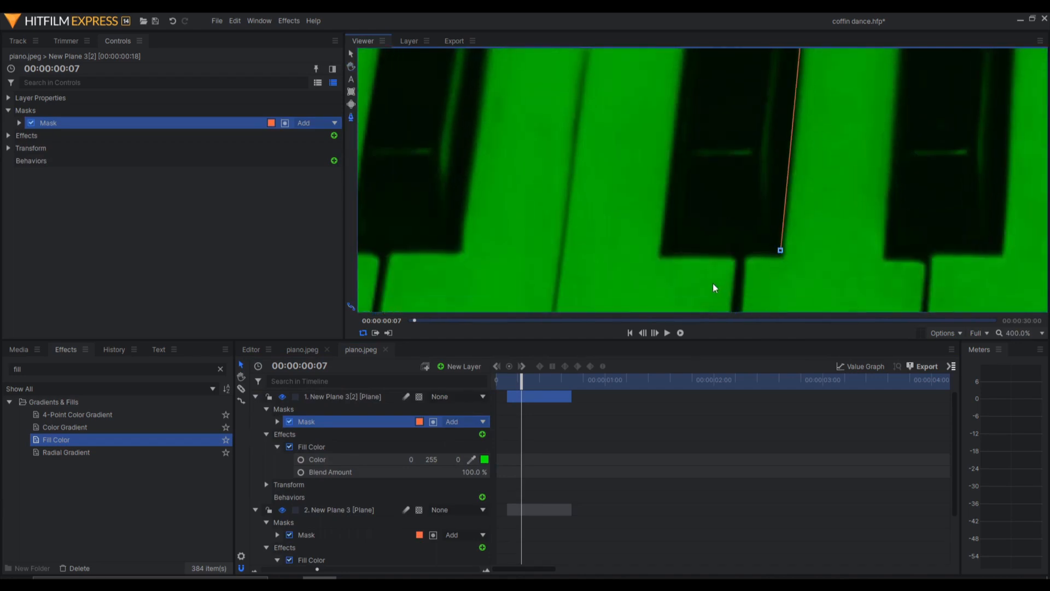
click(664, 253)
drag(780, 250, 781, 254)
drag(703, 227, 737, 221)
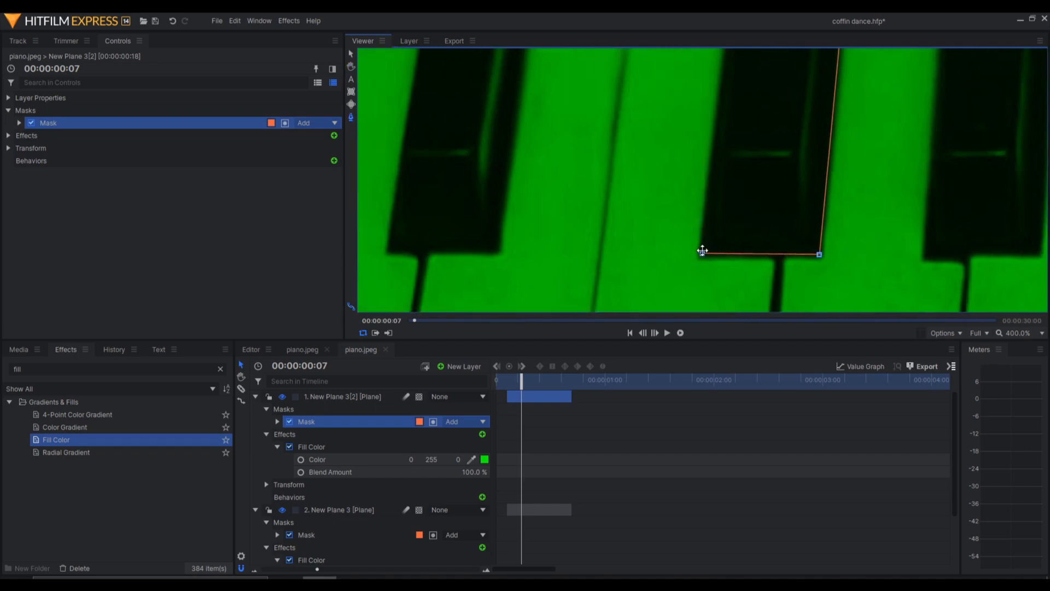
Trace the mask up the black key's left edge and close it at the key's top-left corner.
click(706, 187)
drag(719, 130, 736, 186)
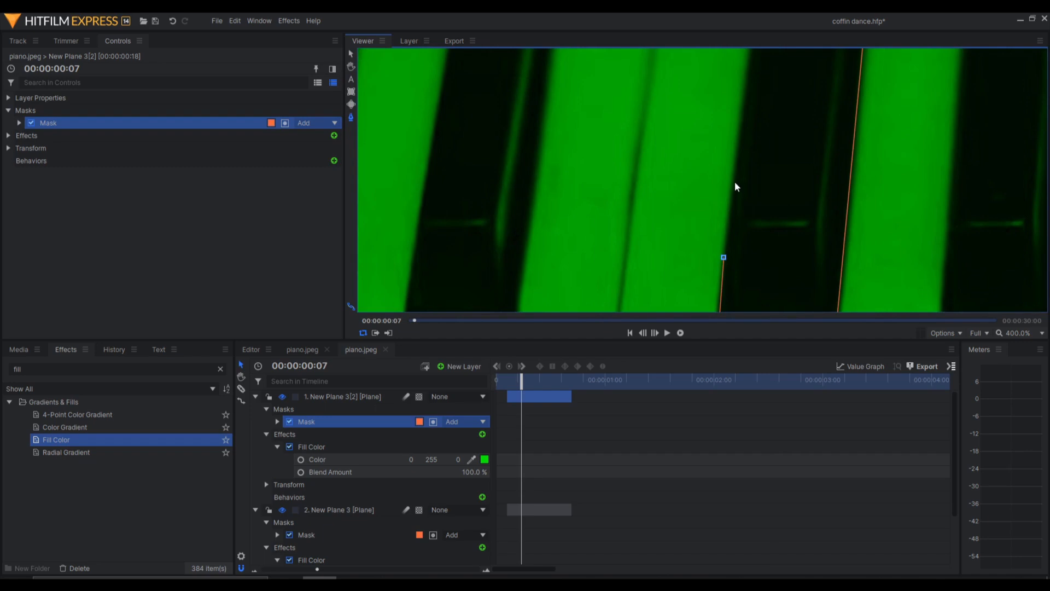
click(734, 182)
drag(752, 99, 783, 221)
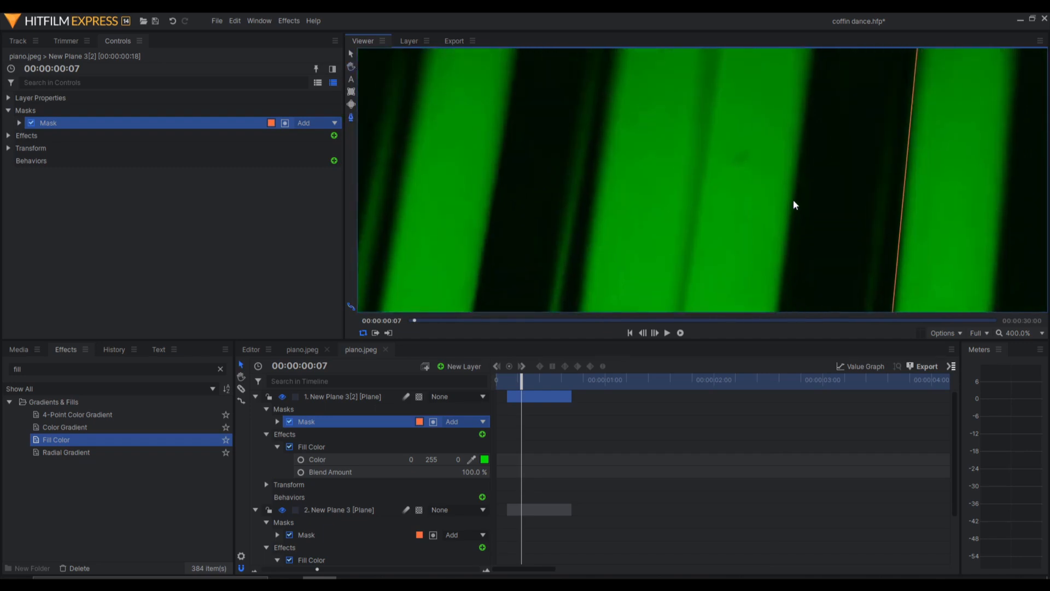
drag(828, 132, 831, 259)
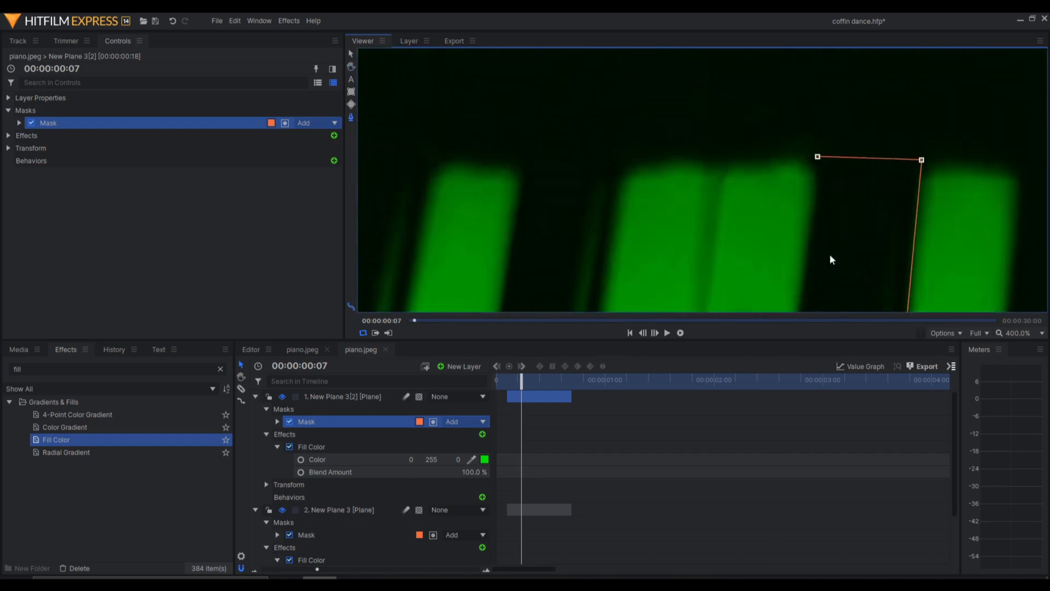
click(816, 158)
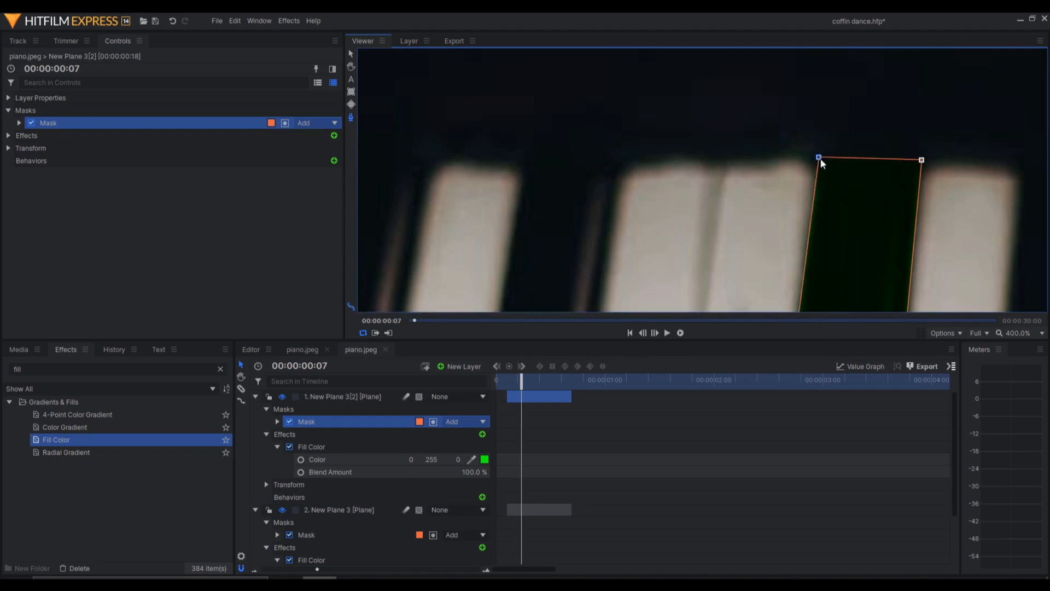
scroll(821, 158, down, 4)
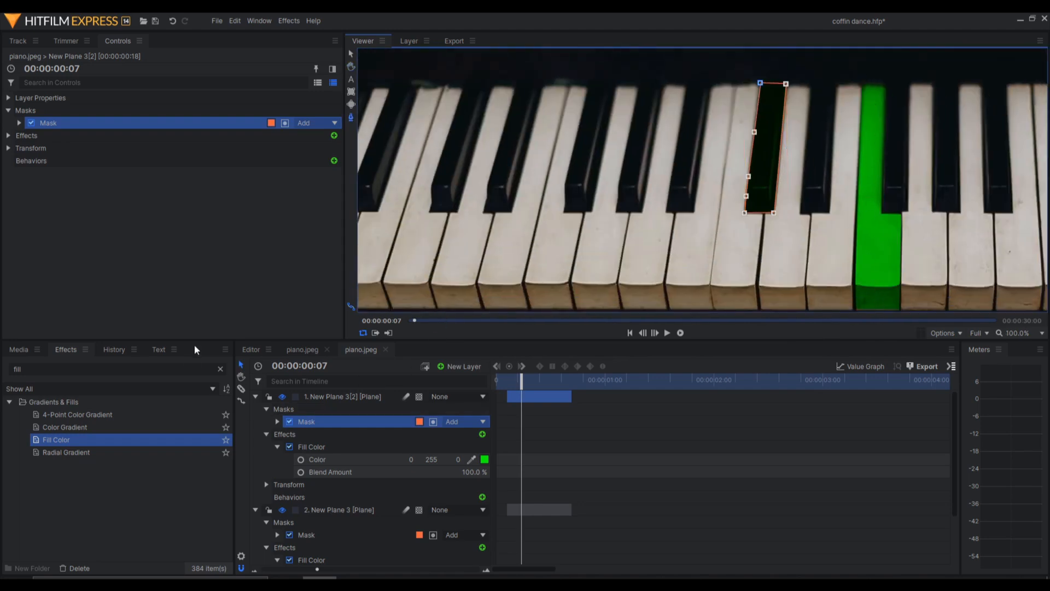
Try the Overlay blend mode on the black key's plane, and set its blend mode to Lighten.
click(19, 123)
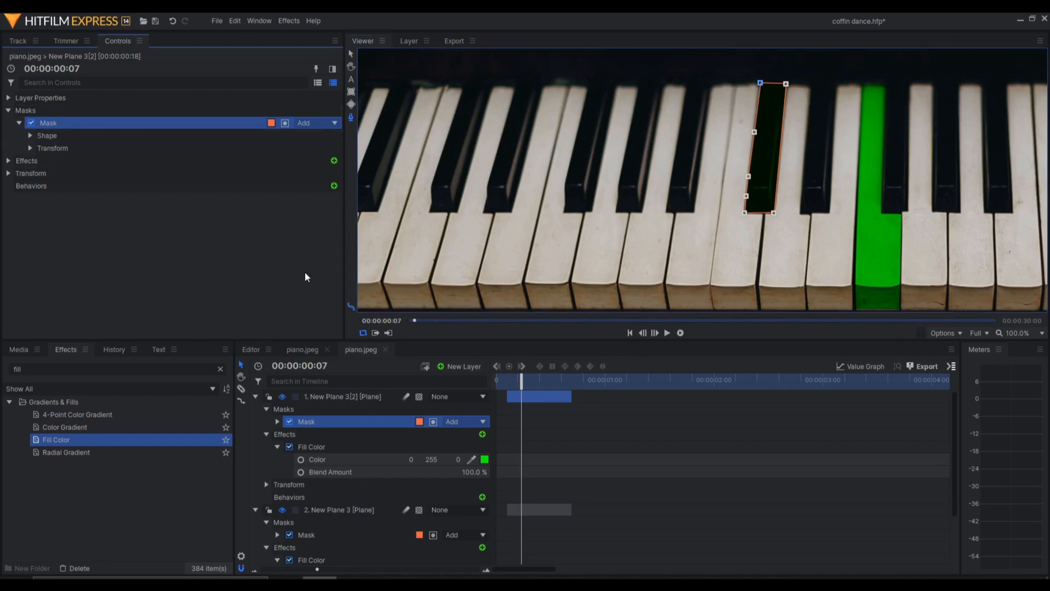
click(9, 97)
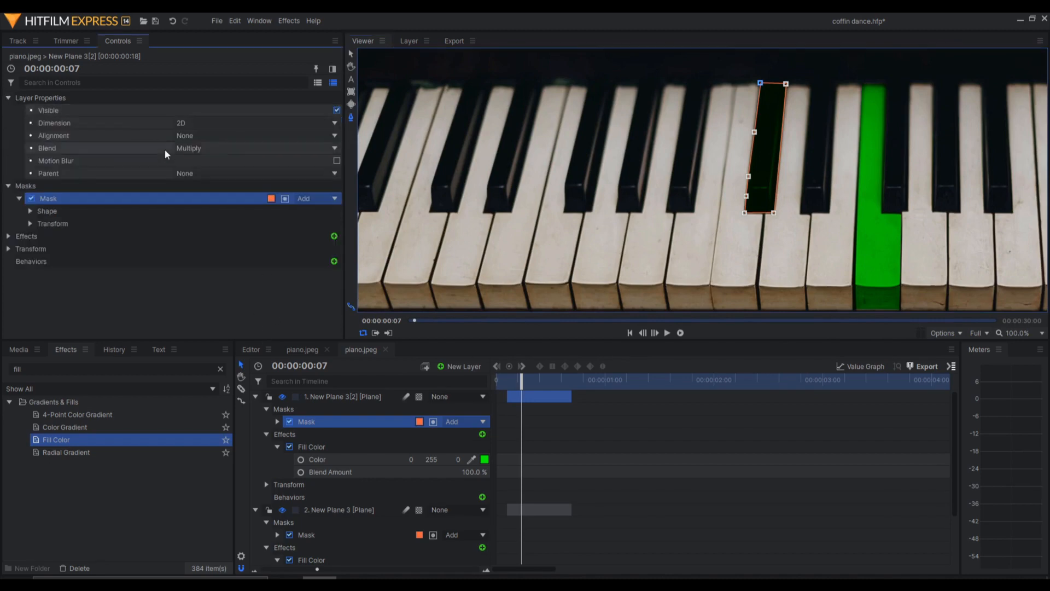
click(225, 148)
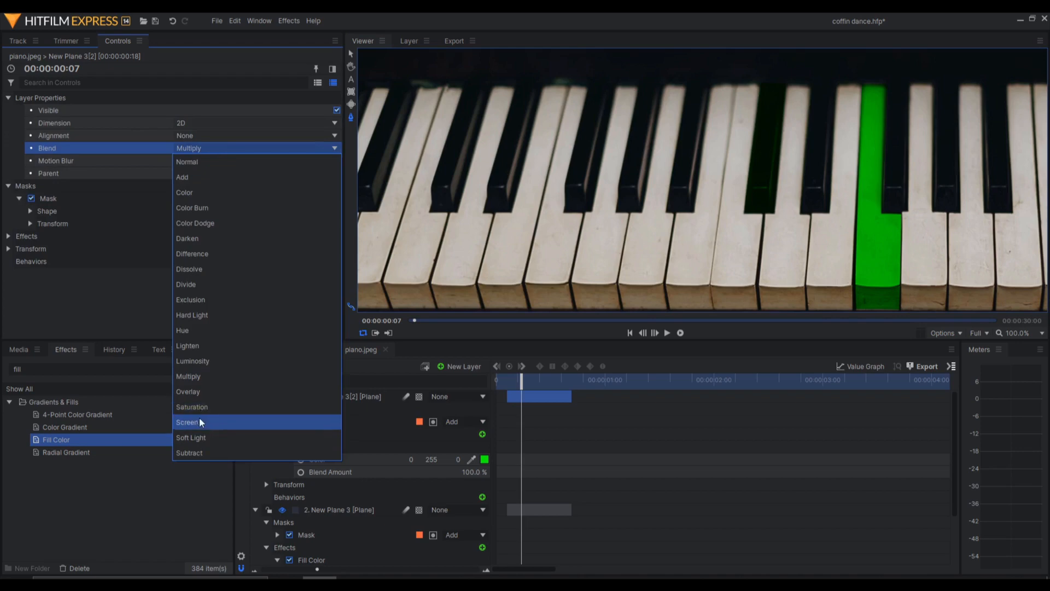
click(202, 393)
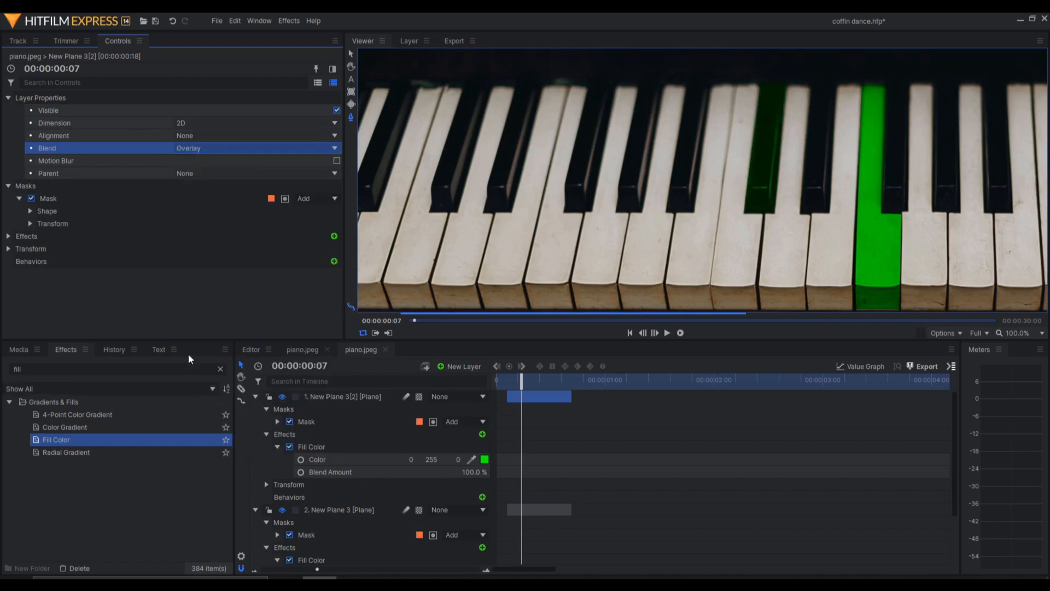
click(216, 148)
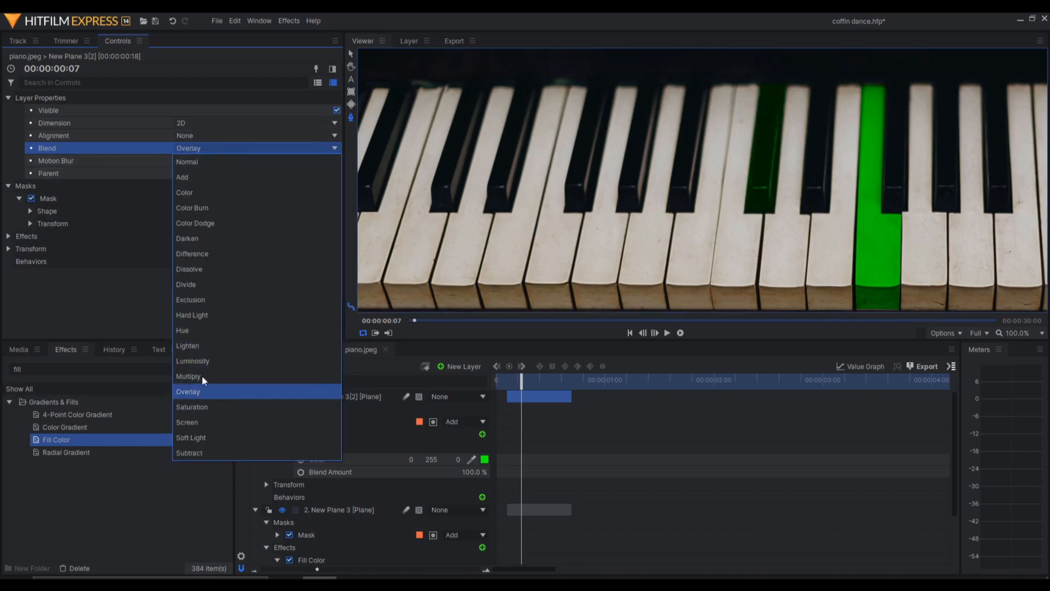
click(198, 350)
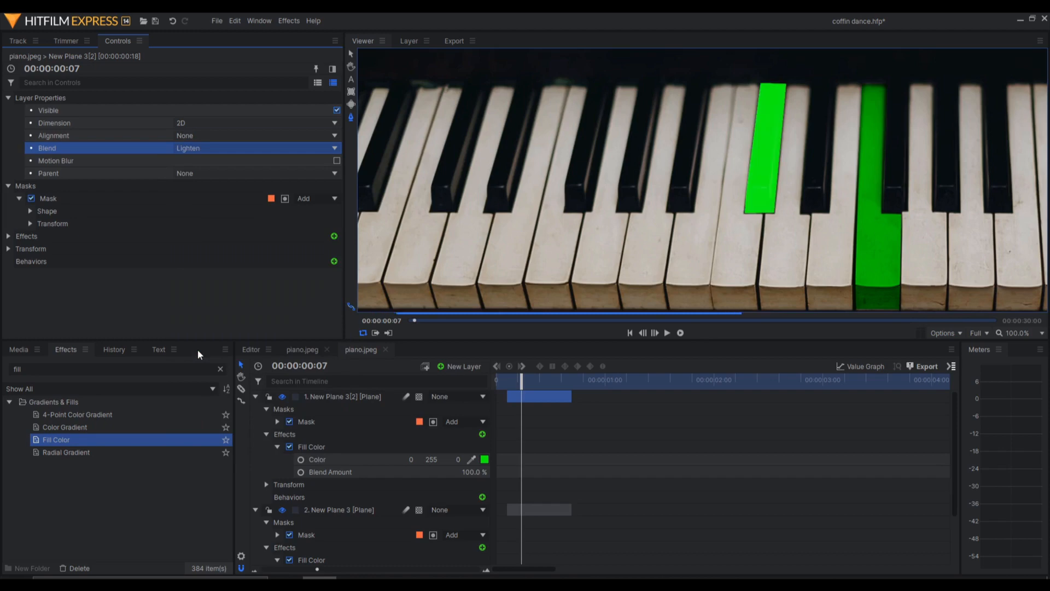
Try the Hard Light, Hue, Lighten and Luminosity blend modes on the black key's plane.
click(216, 147)
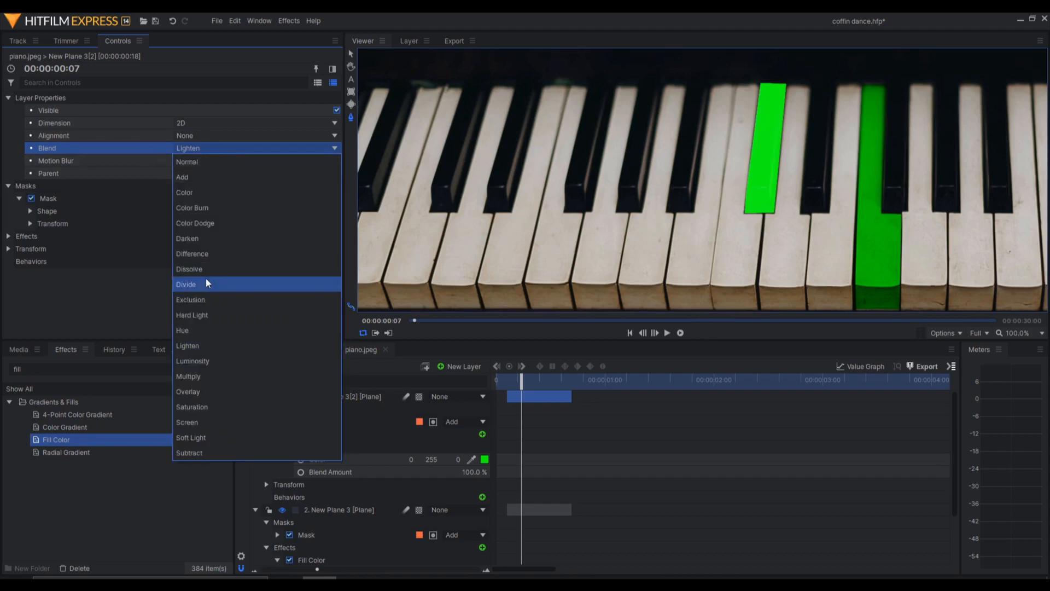
click(201, 146)
click(208, 315)
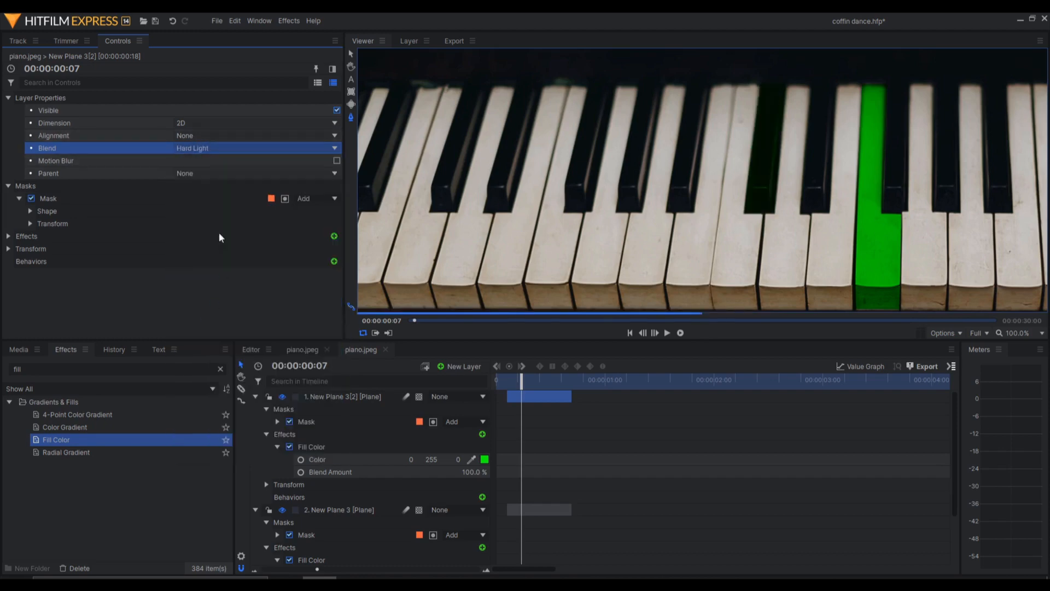
click(194, 148)
click(196, 334)
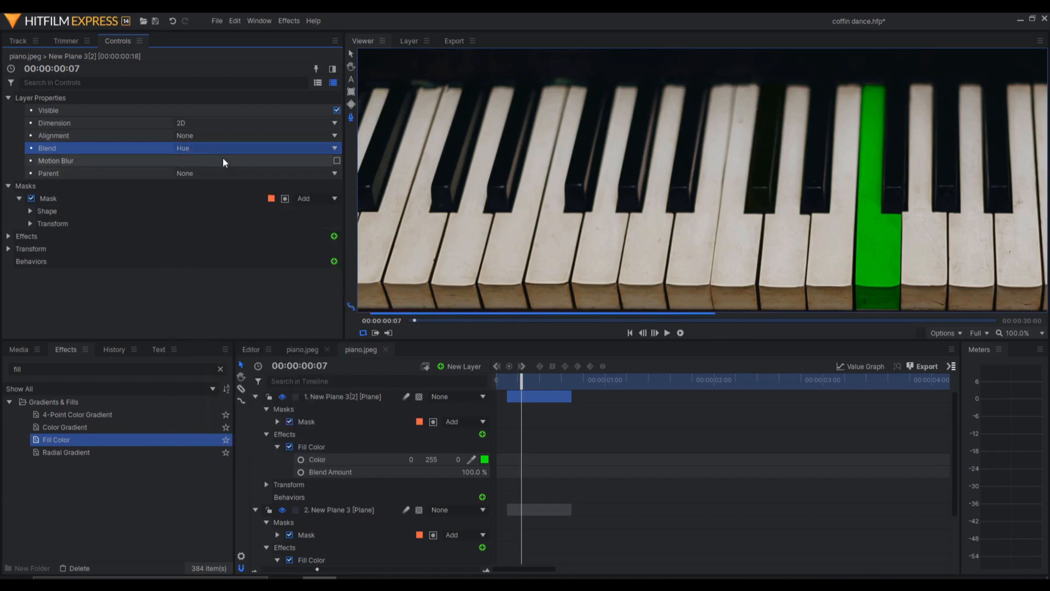
click(212, 148)
click(200, 344)
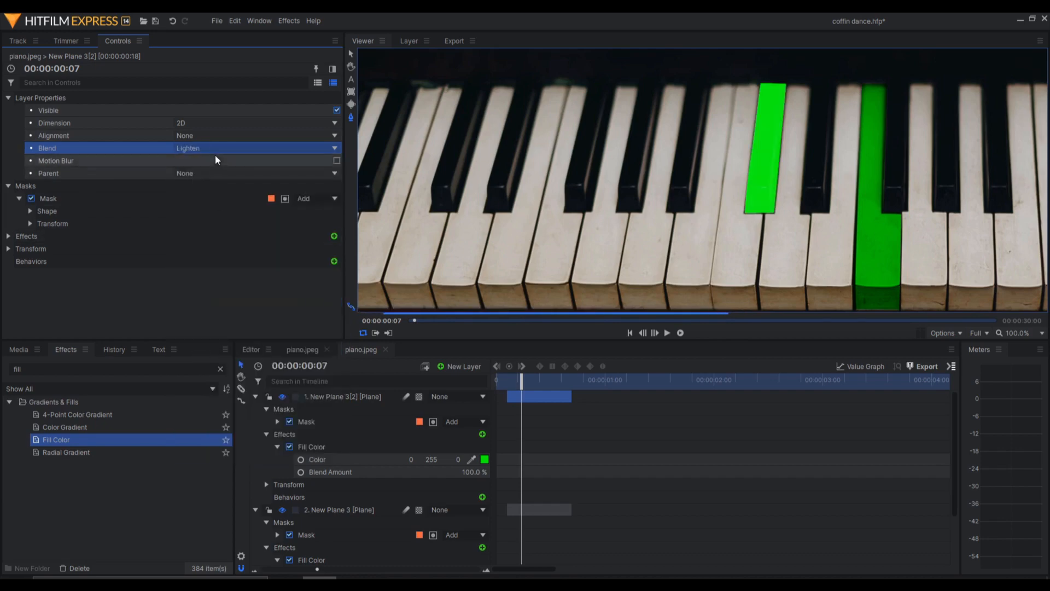
click(215, 150)
click(207, 360)
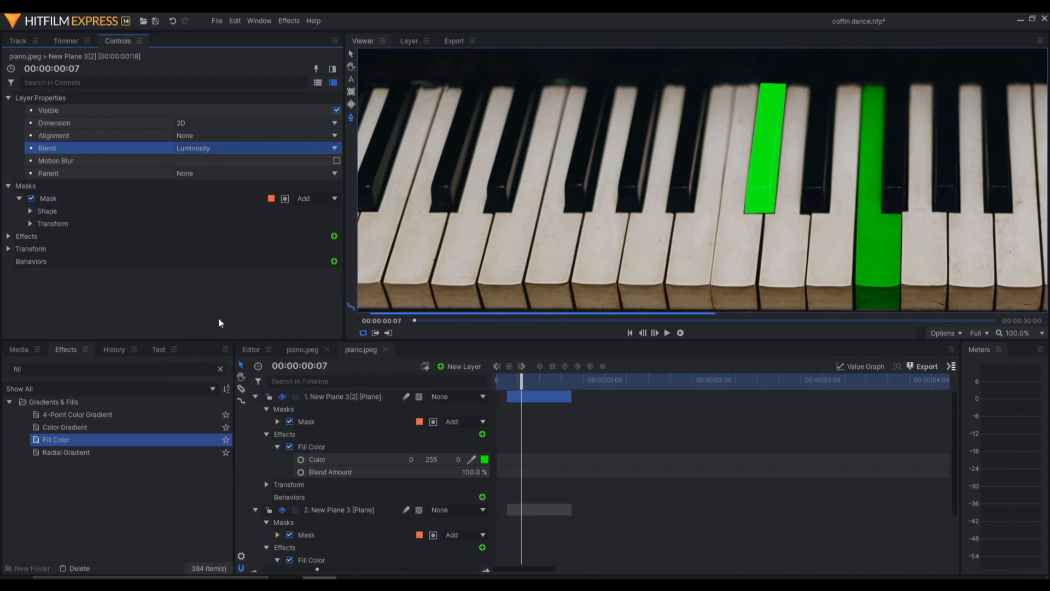
Try the Overlay, Saturation and Screen blend modes on the black key's plane.
click(200, 151)
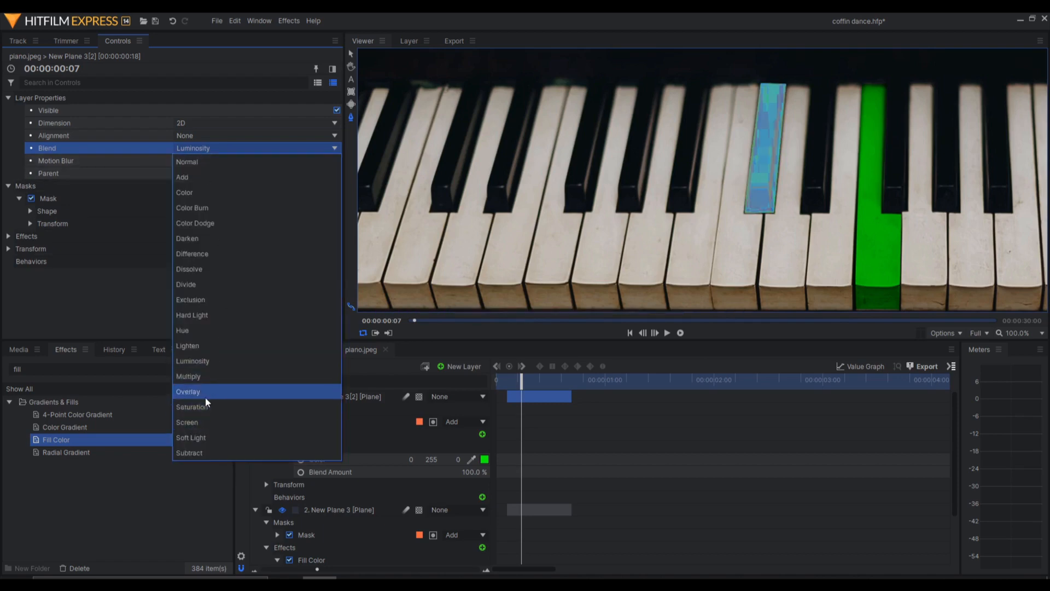
click(205, 393)
click(221, 148)
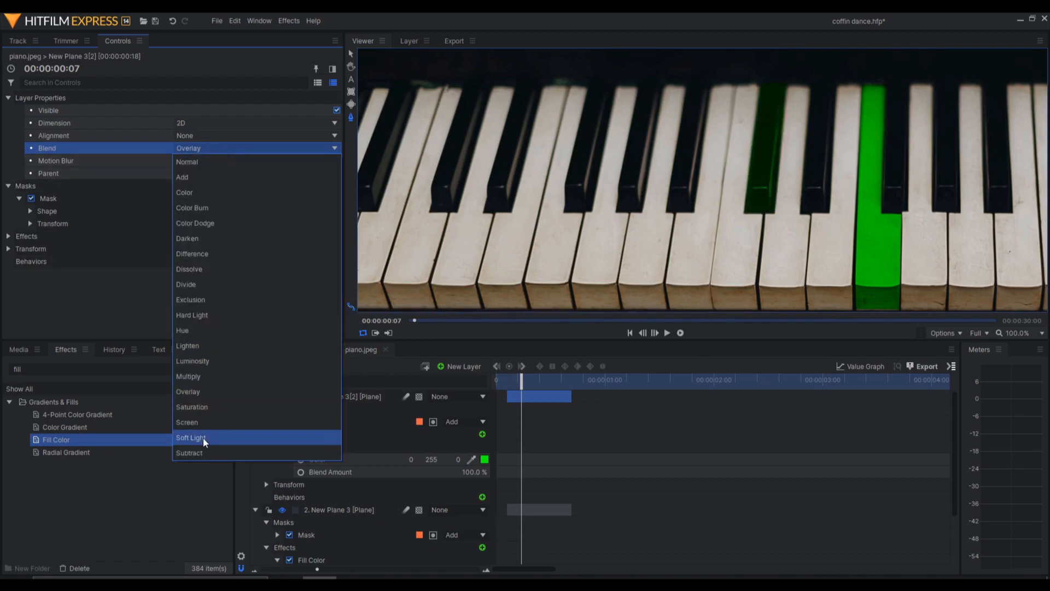
click(201, 410)
click(209, 144)
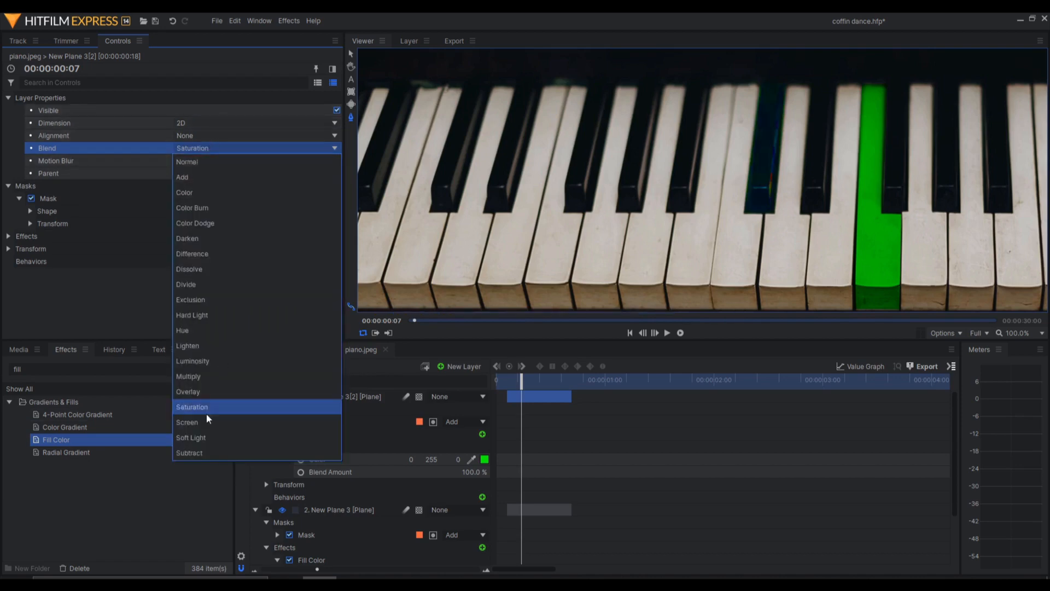
click(197, 416)
Set the black key plane's blend mode to Soft Light.
click(215, 145)
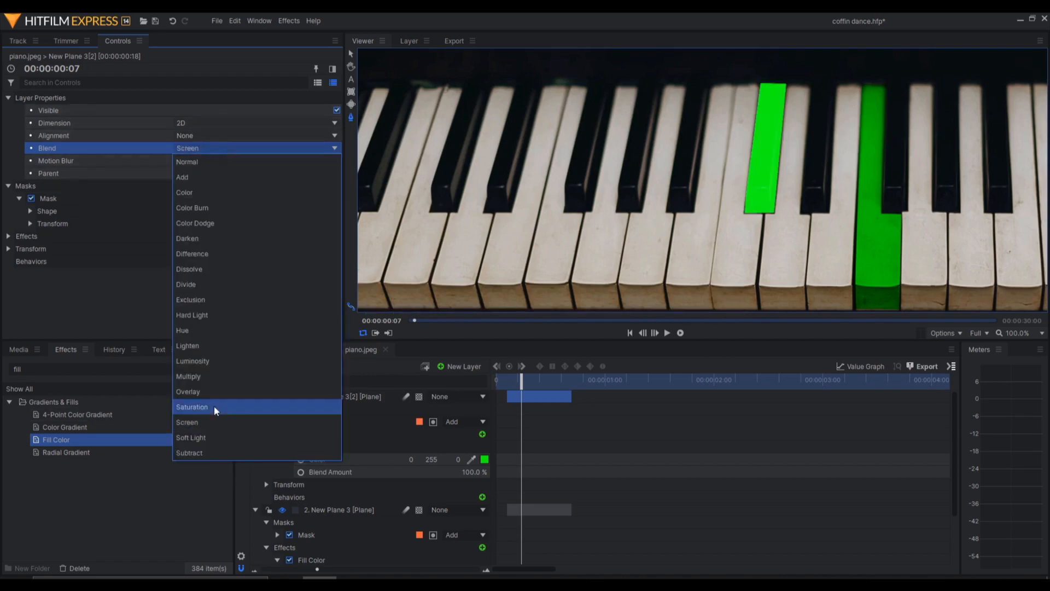
click(196, 442)
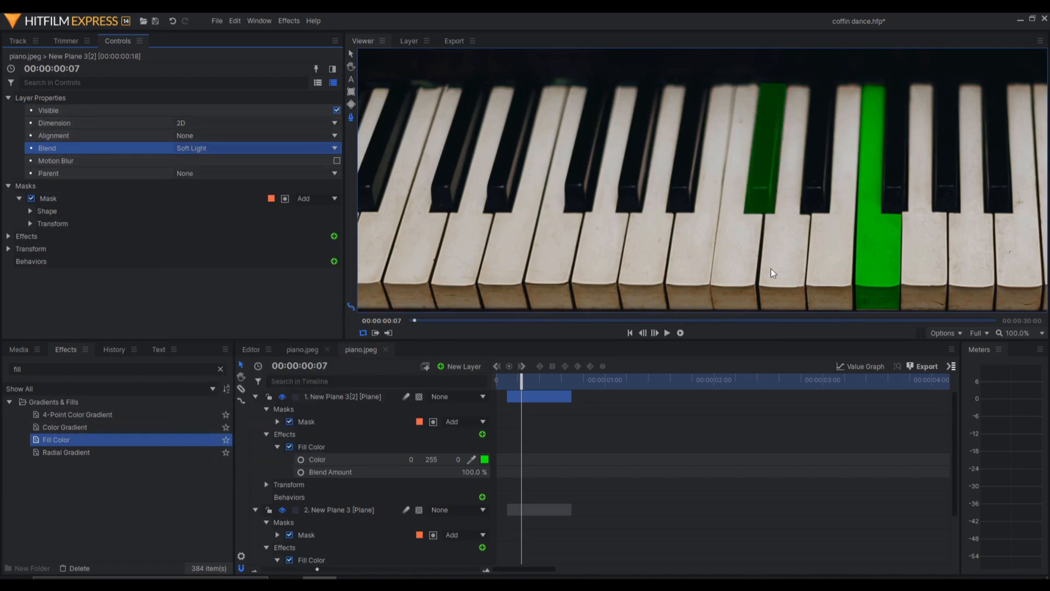
scroll(773, 273, down, 1)
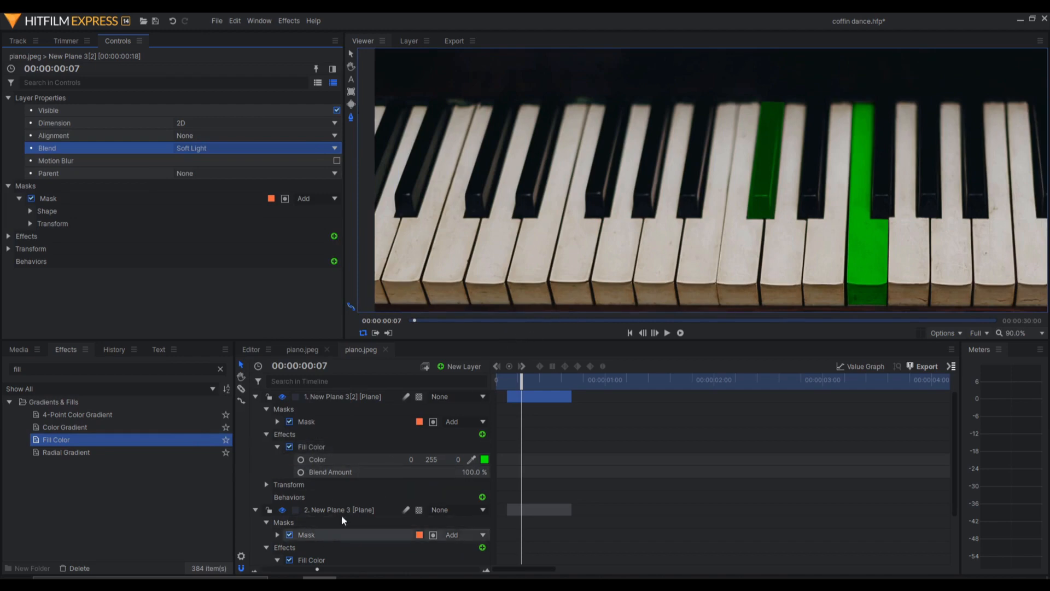
Change the black key plane's Fill Color to red (255, 0, 0) and check it a few frames further along.
click(484, 460)
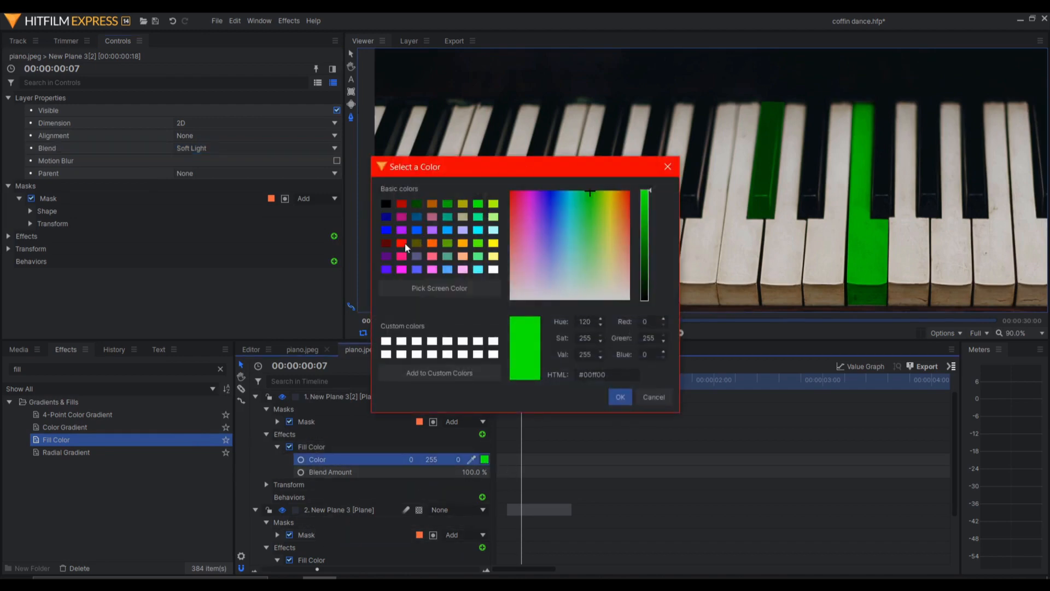
click(403, 243)
click(626, 396)
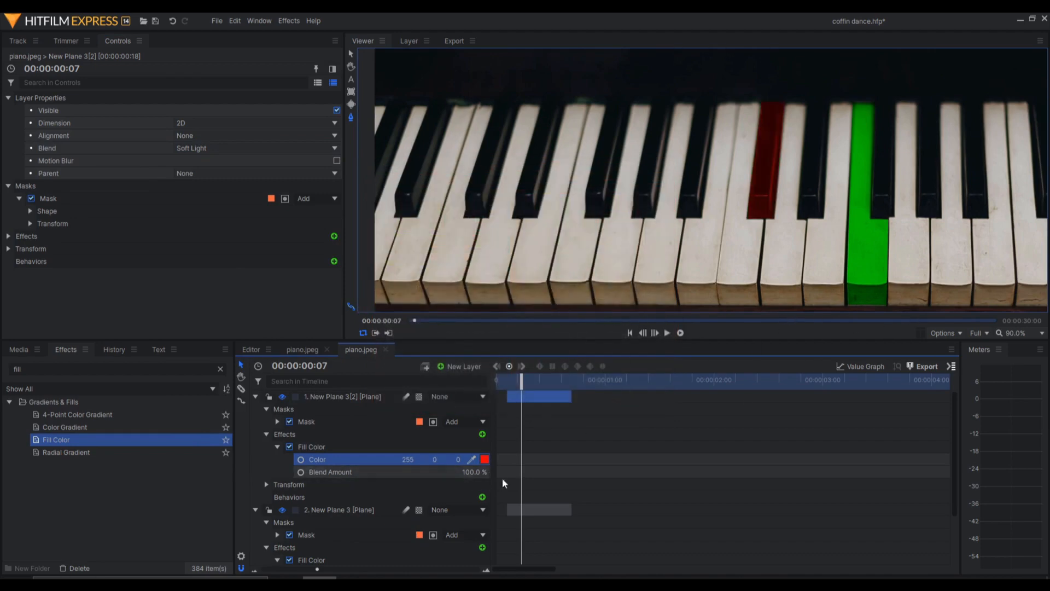
drag(516, 378, 534, 390)
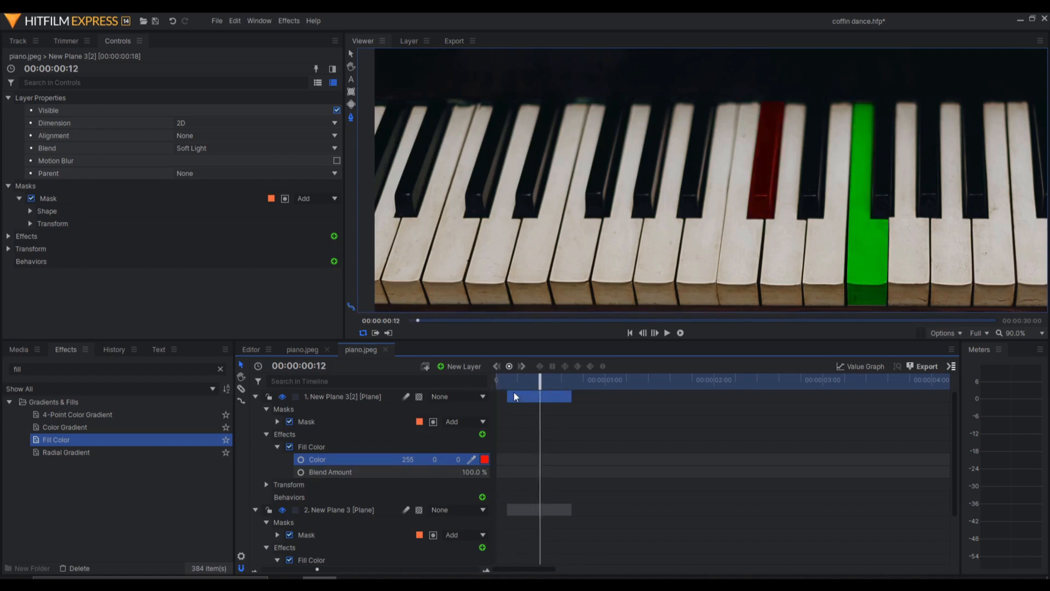
Collapse both planes' properties, duplicate the white key's plane, and place the shortened copy around the one-second mark.
click(536, 395)
click(254, 396)
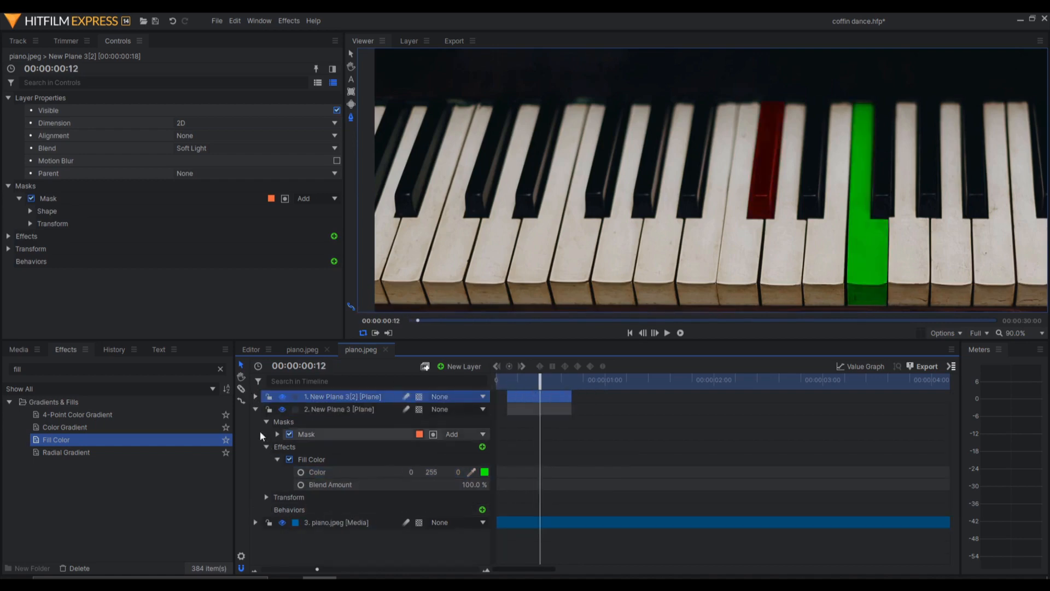
click(255, 408)
click(345, 407)
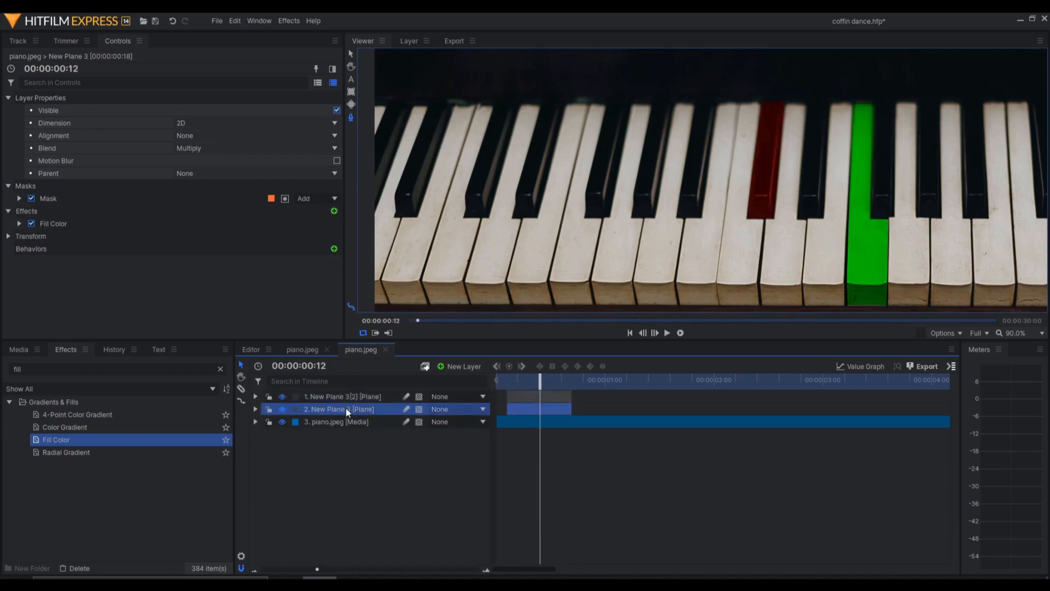
key(ctrl+d)
drag(532, 410, 640, 408)
click(609, 380)
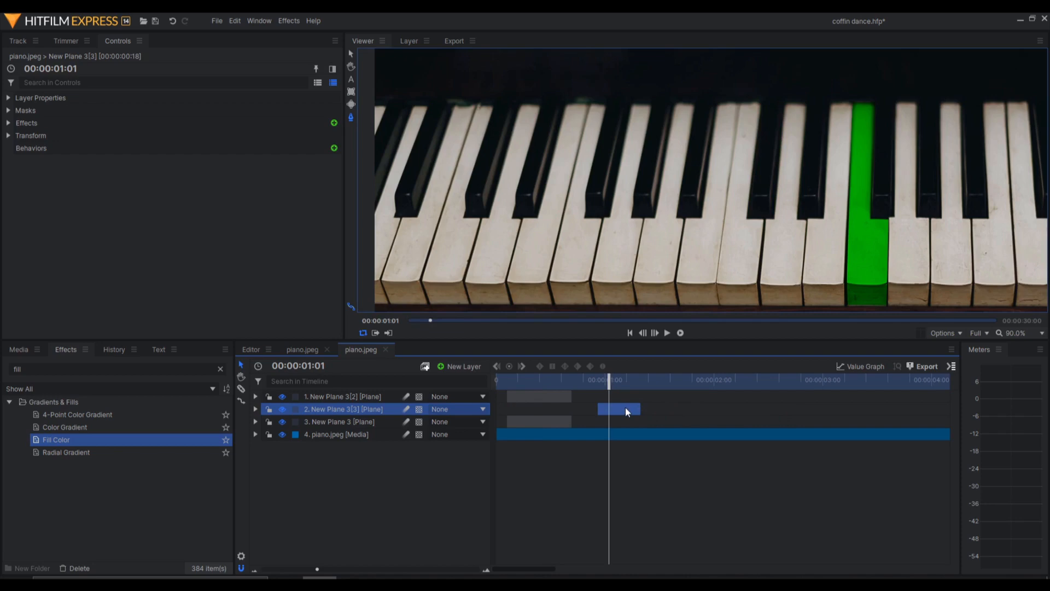
Delete the existing mask from the duplicated plane New Plane 3[3].
click(254, 409)
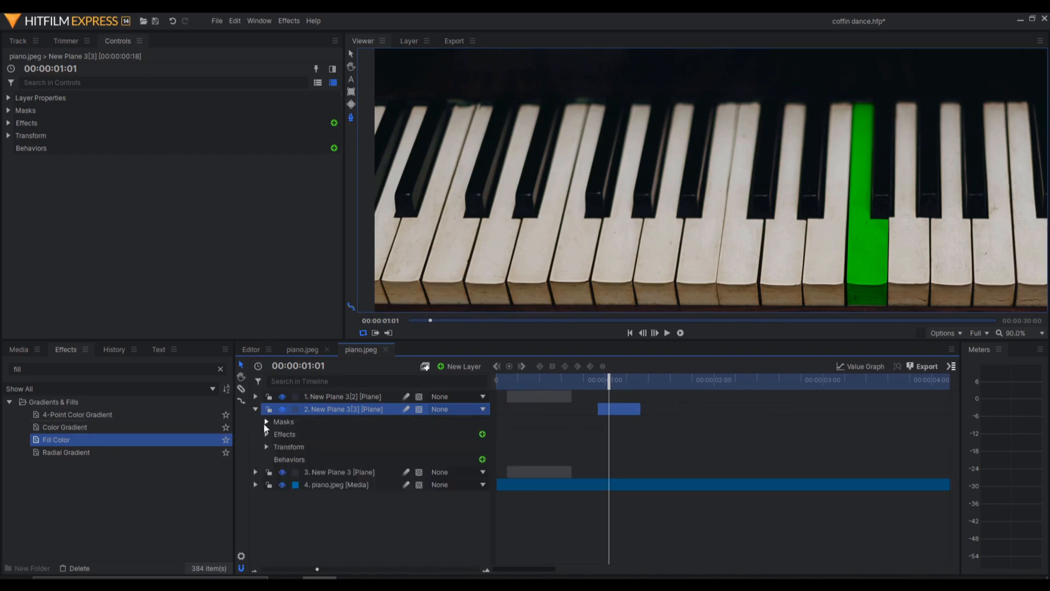
click(266, 423)
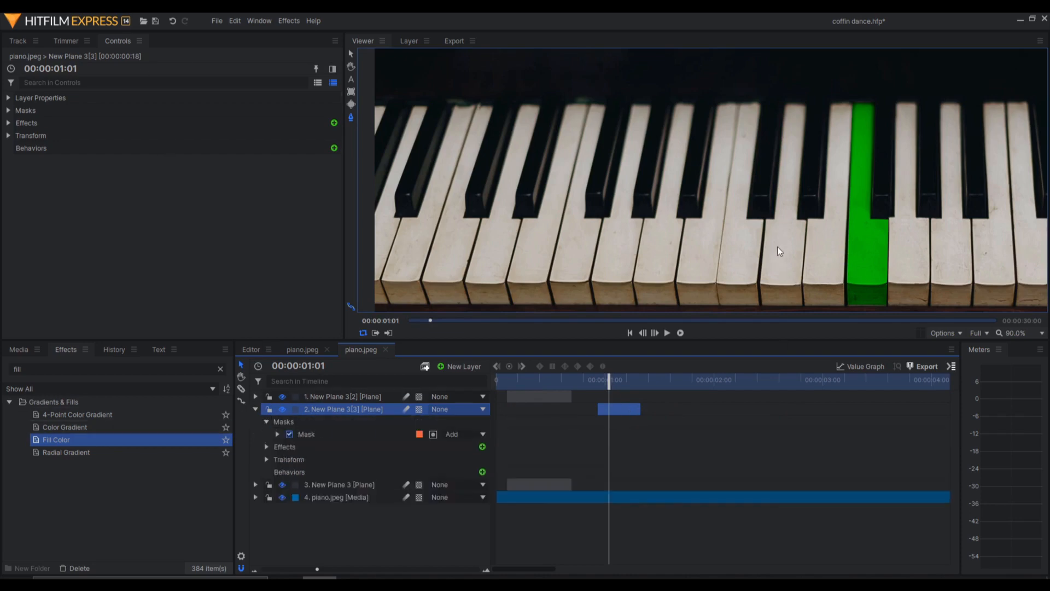
click(316, 434)
key(Delete)
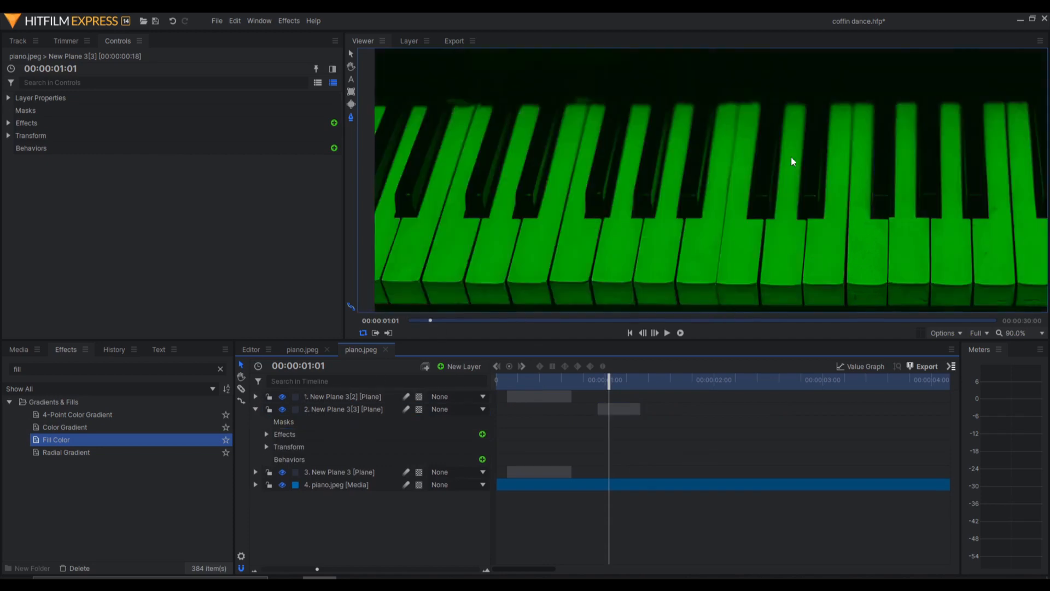
Start a freehand mask along the top edge of the white key just right of the masked black key, adjusting its top-left point.
scroll(784, 87, up, 5)
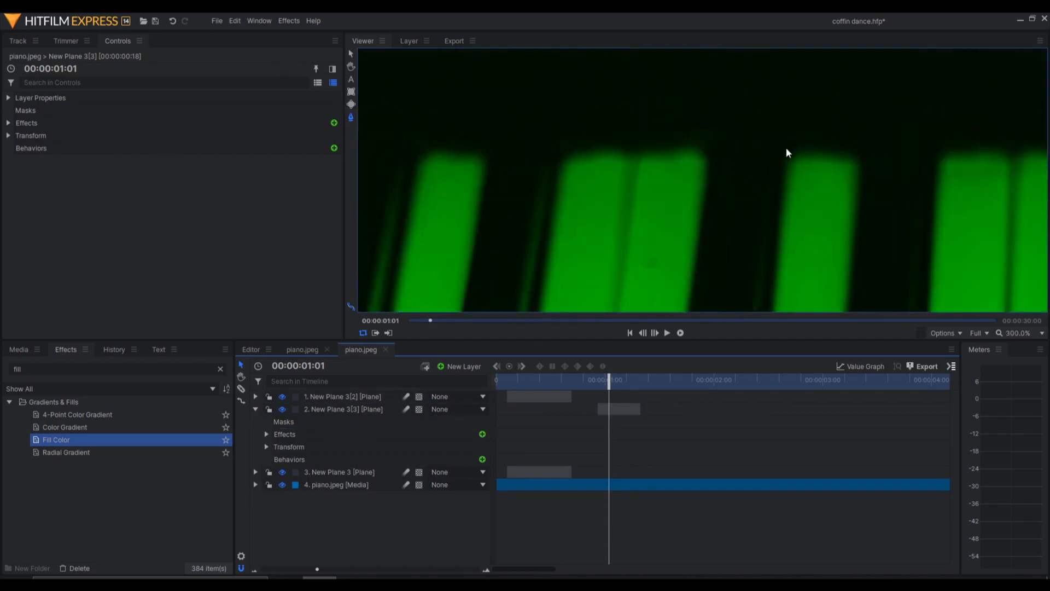
click(785, 151)
click(862, 153)
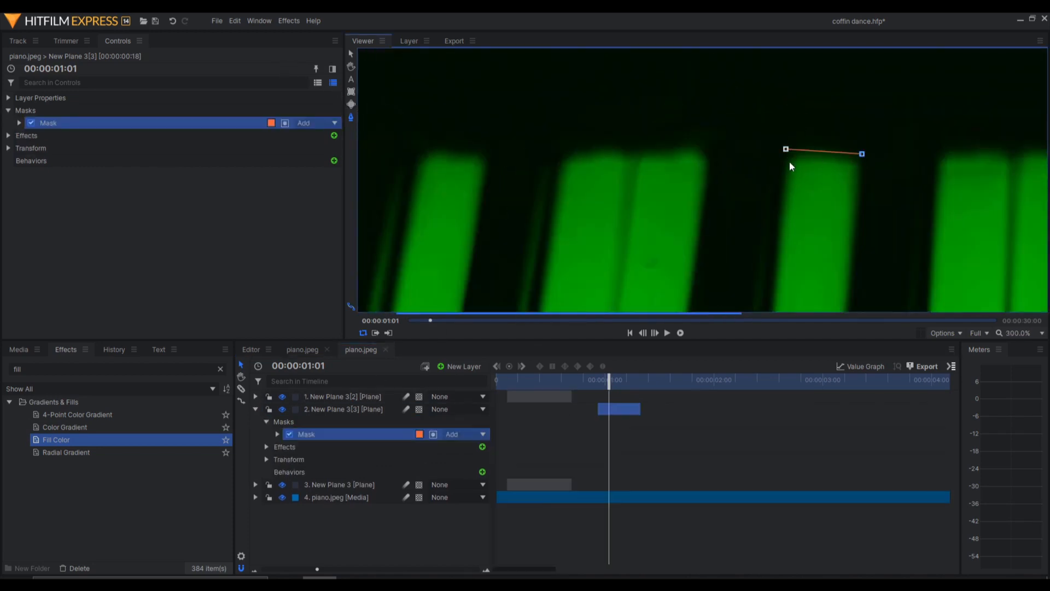
click(782, 151)
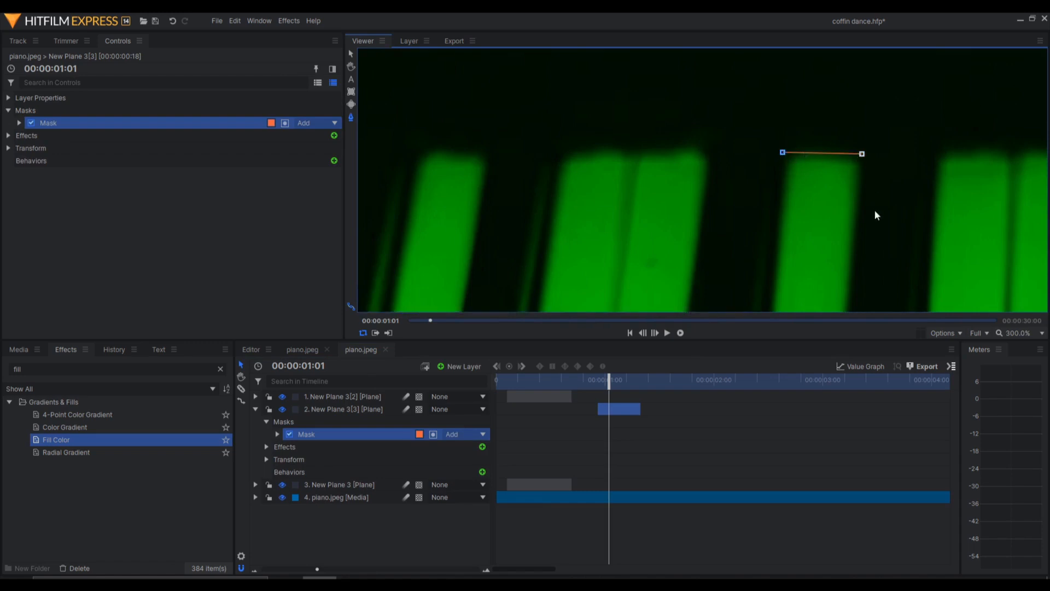
drag(875, 215, 844, 70)
drag(873, 180, 869, 12)
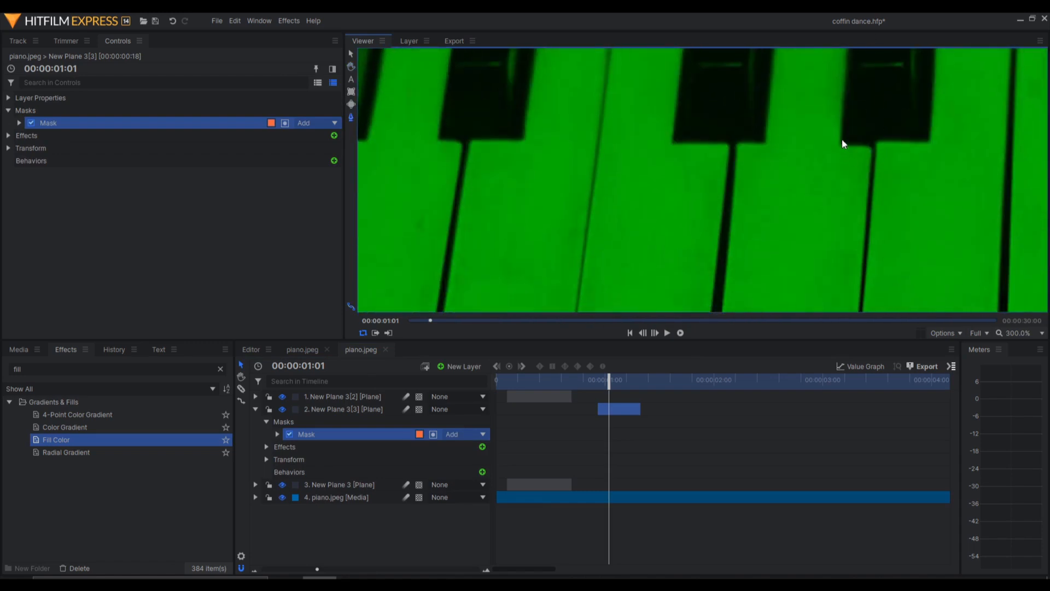
Continue the mask down the white key's right side, around the black key's corner, to the front lip.
click(843, 143)
click(874, 142)
key(h)
drag(885, 185, 886, 120)
click(857, 255)
drag(895, 270, 888, 173)
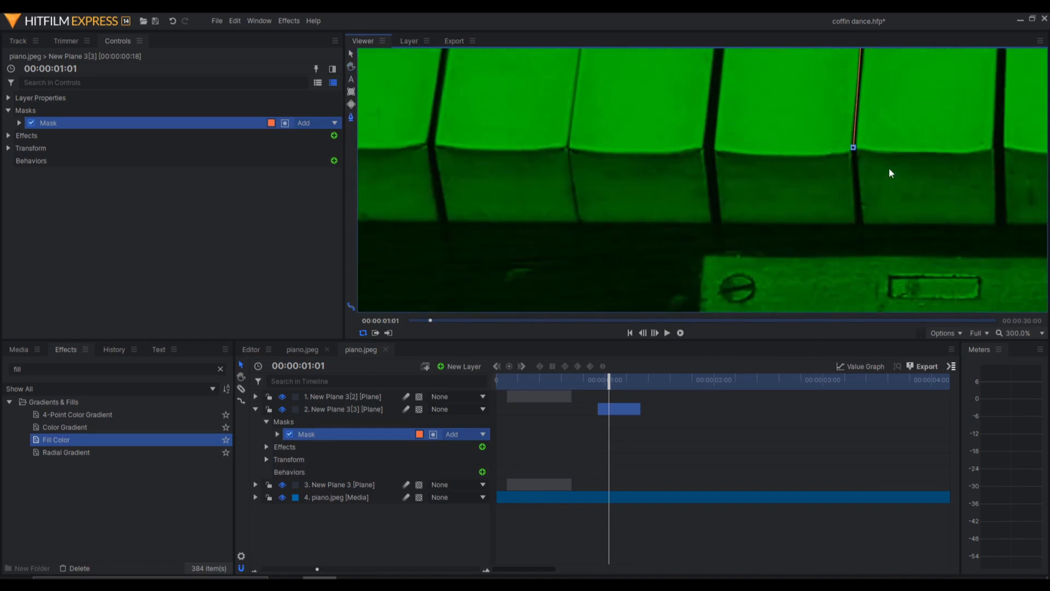
Extend the mask along the bottom of the key's front face and level its two bottom corner points.
click(858, 221)
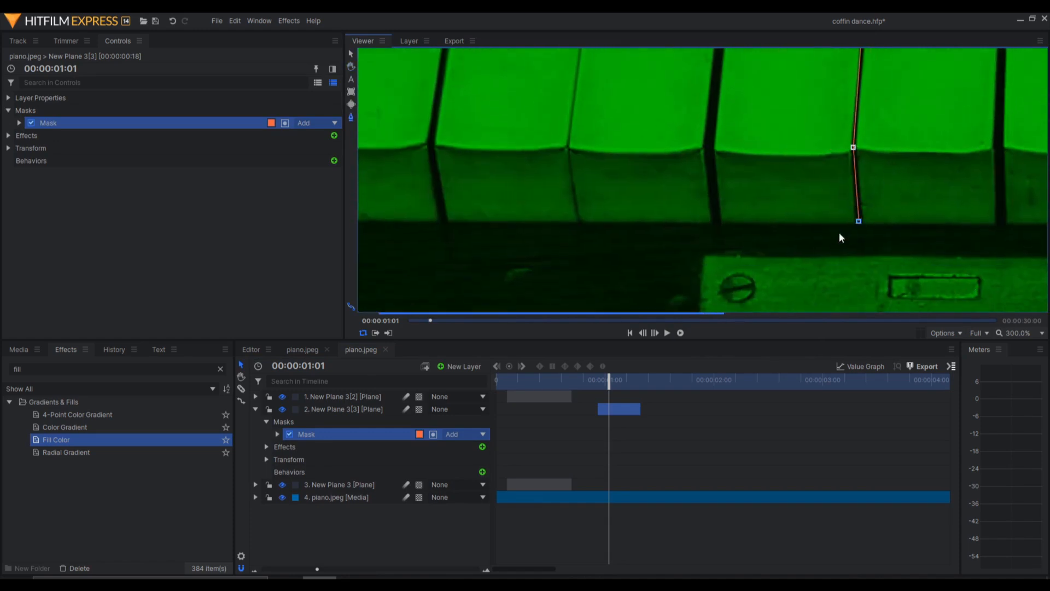
click(717, 222)
drag(717, 221, 714, 225)
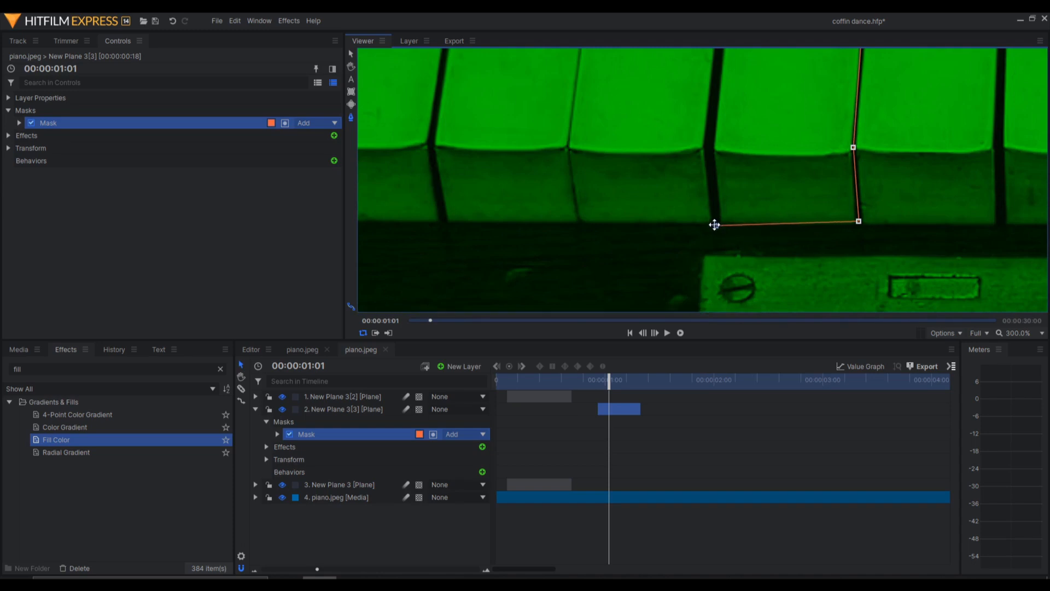
drag(856, 219, 858, 225)
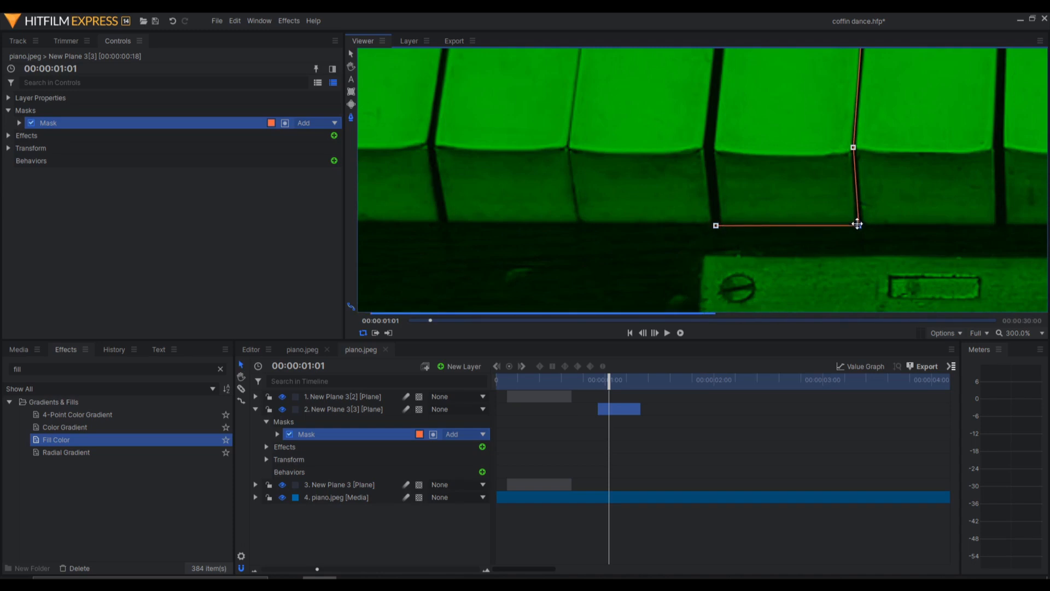
Trace the mask up the white key's left side around the black key's corner and close it at the top-left point.
click(707, 146)
drag(730, 228, 719, 402)
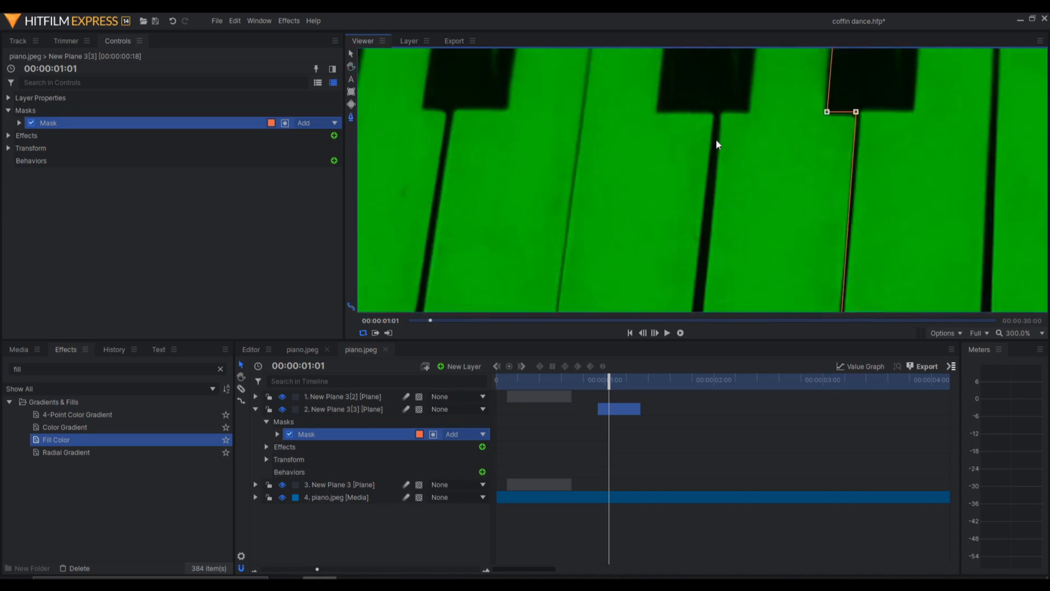
click(717, 112)
click(745, 104)
drag(778, 112, 764, 280)
click(755, 124)
drag(822, 183, 824, 123)
scroll(824, 124, down, 1)
scroll(825, 126, down, 2)
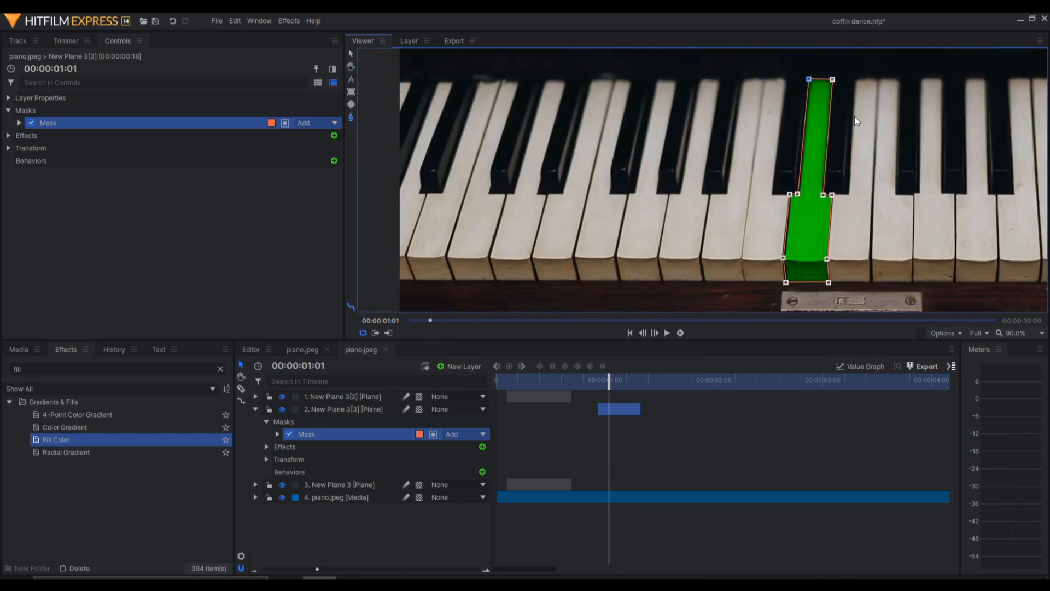
Play back the composite from the start to review the key light-ups, and return to frame 00:00:00:00 with more of the piano in view.
drag(612, 378, 467, 384)
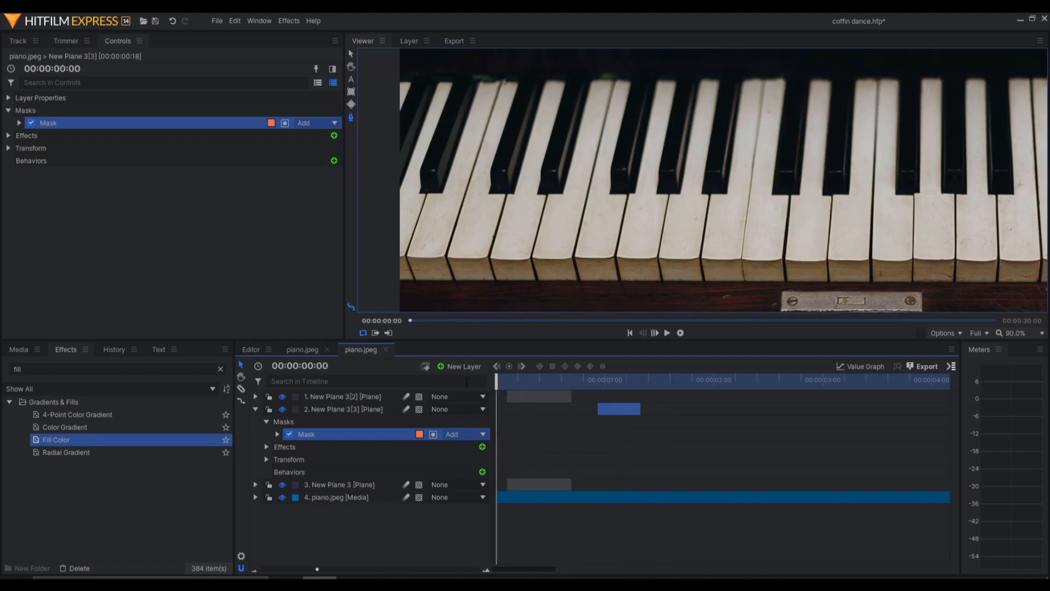
key(space)
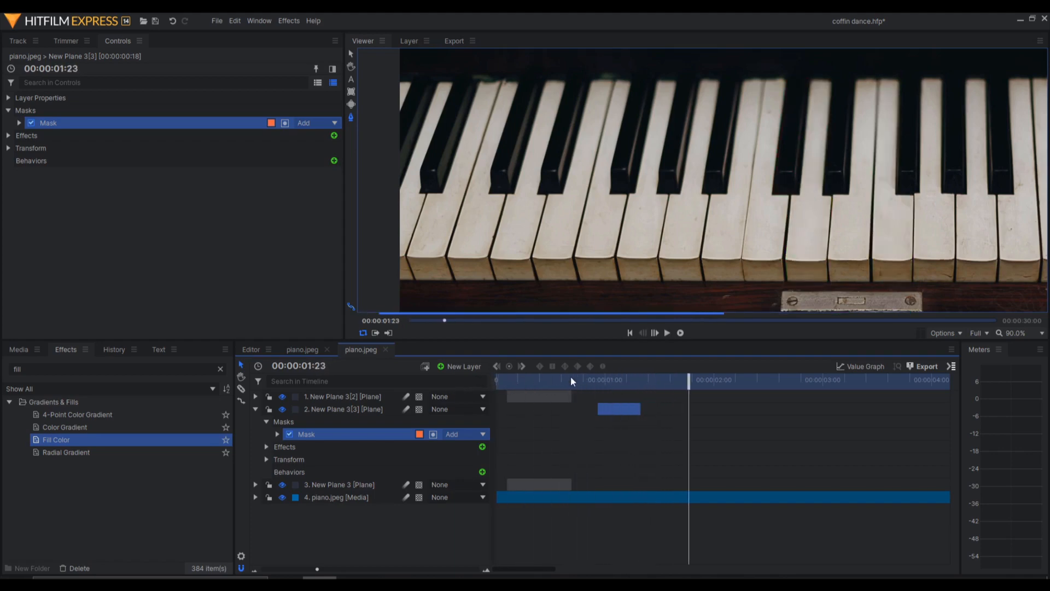
click(502, 380)
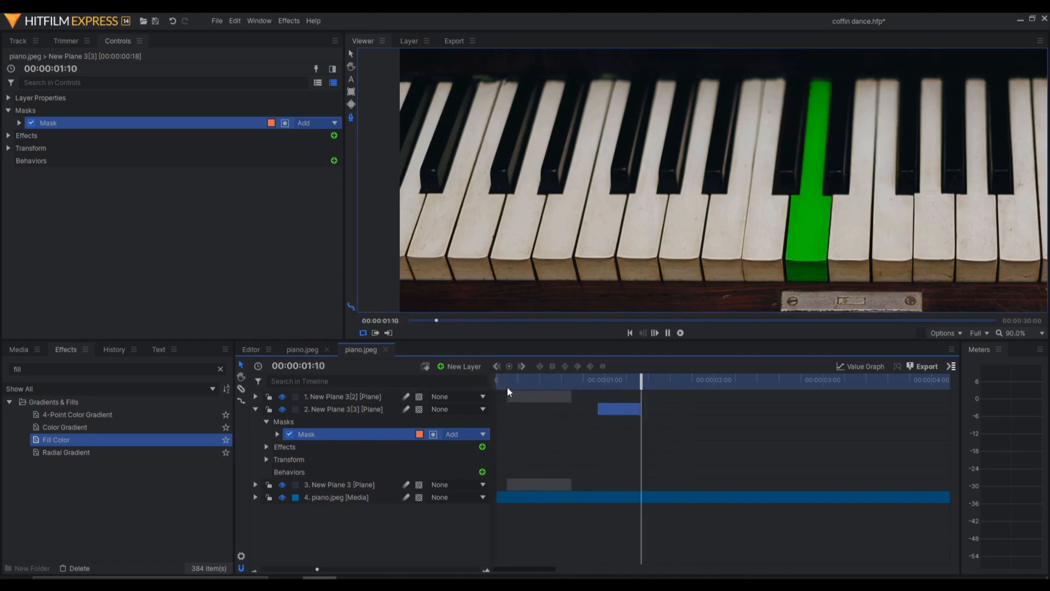
key(space)
drag(566, 385, 425, 394)
scroll(720, 206, down, 4)
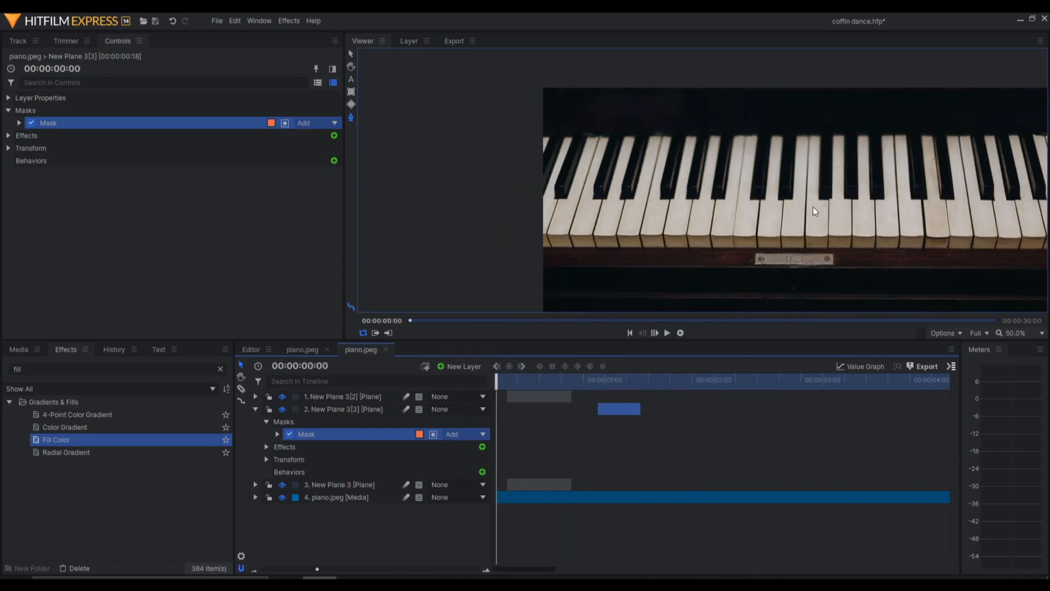
scroll(812, 164, down, 2)
scroll(749, 198, up, 2)
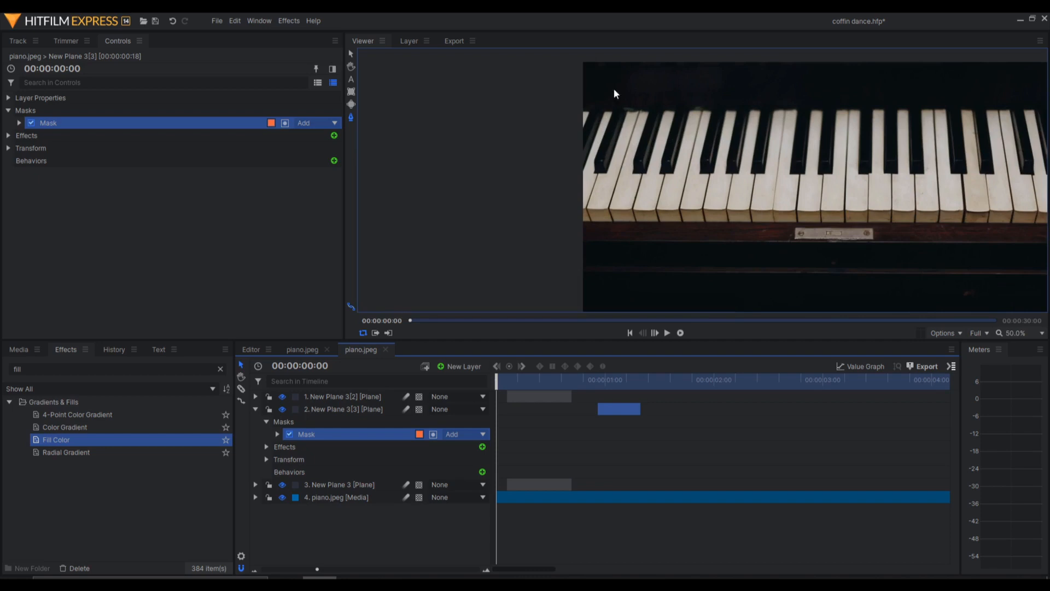
drag(839, 166, 687, 176)
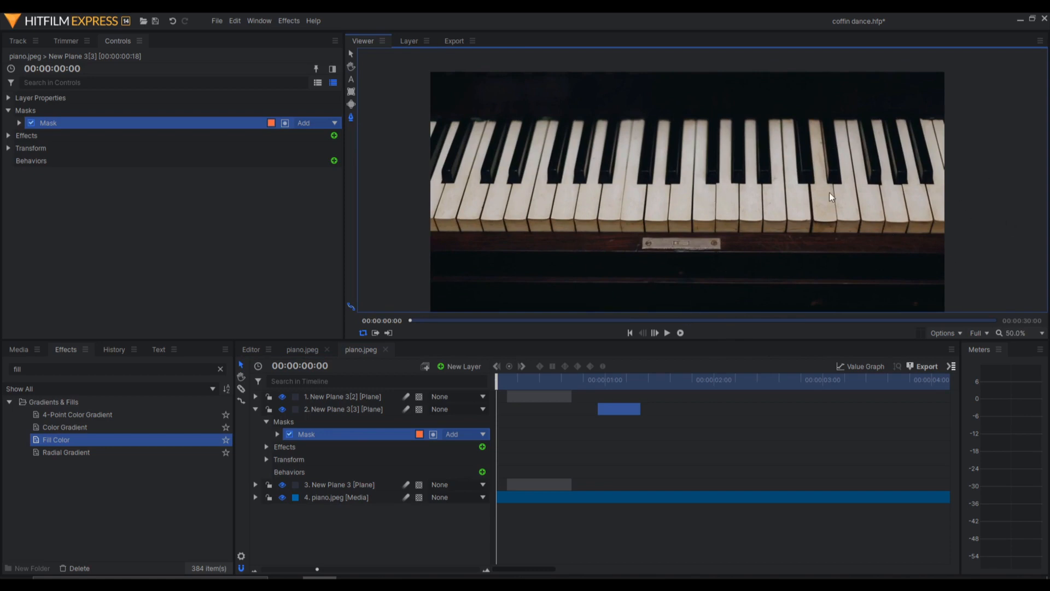
drag(782, 182, 723, 114)
drag(717, 158, 781, 99)
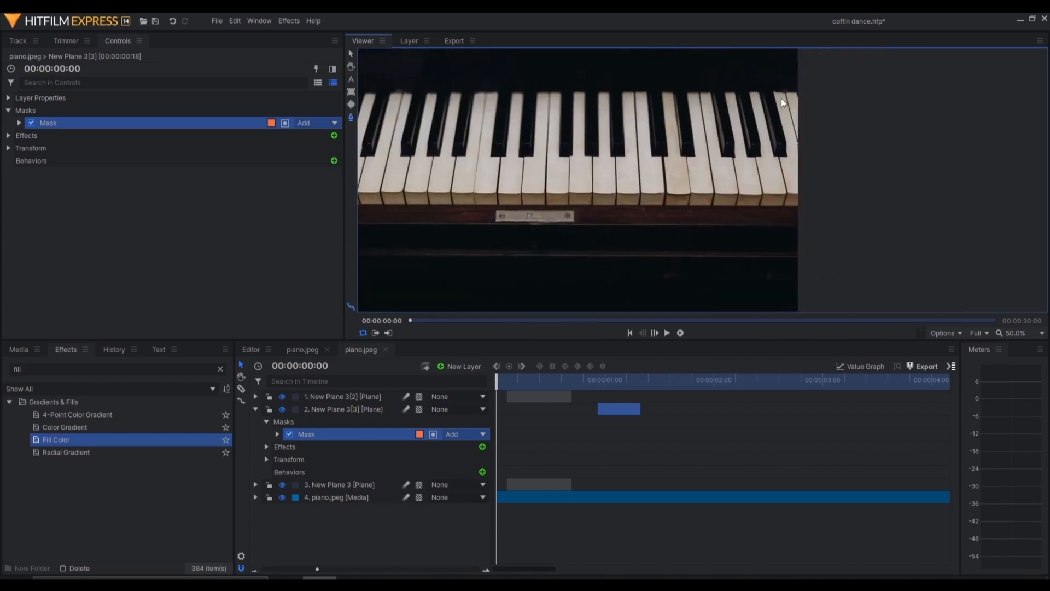
drag(698, 159, 961, 207)
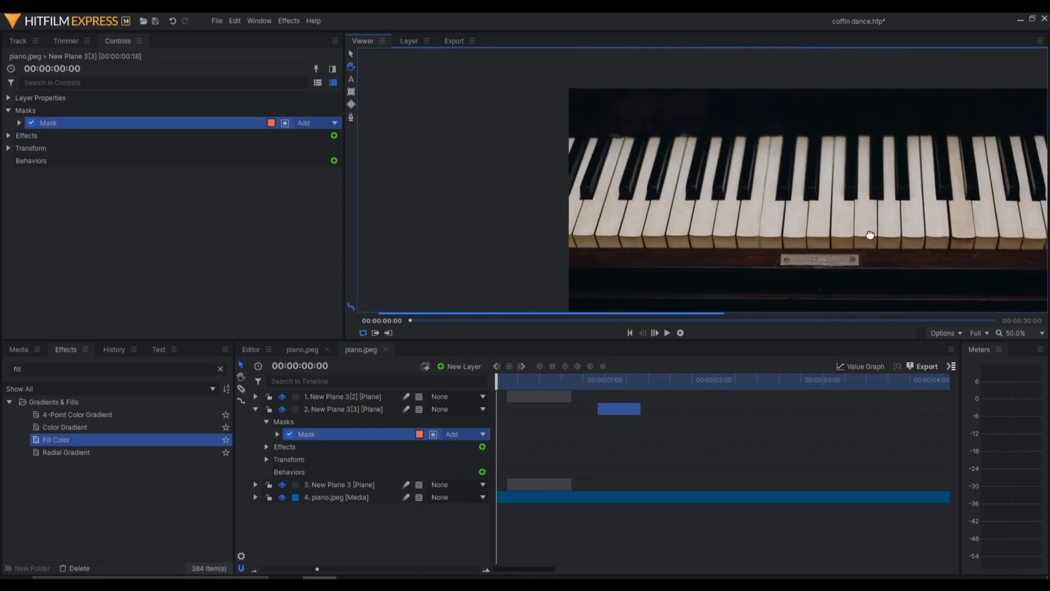
drag(802, 221, 691, 178)
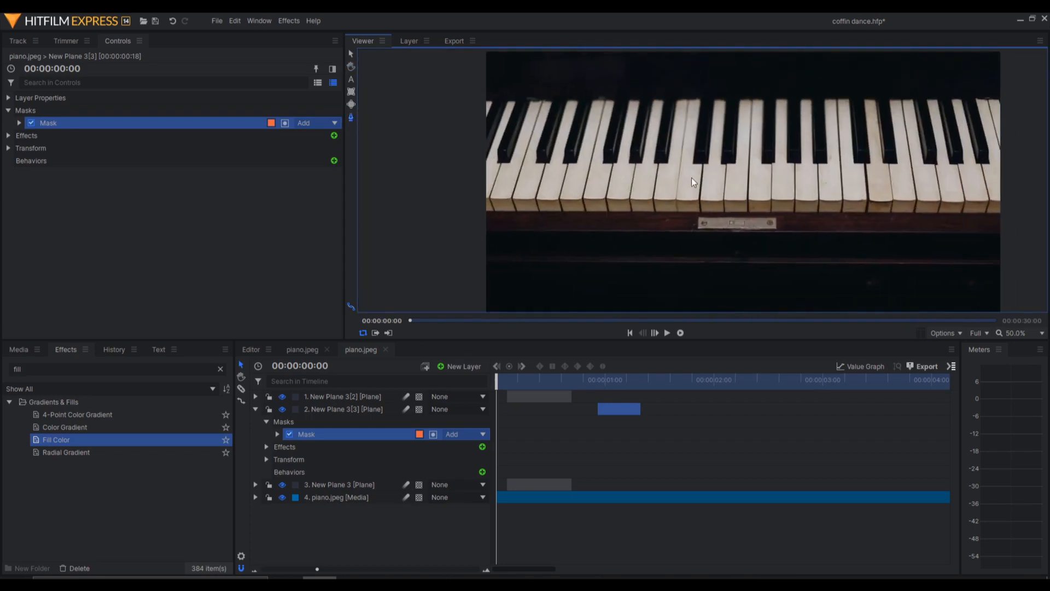
Try moving and rotating a duplicate of the green key plane onto a white key farther right, and delete the duplicate.
drag(580, 379, 622, 409)
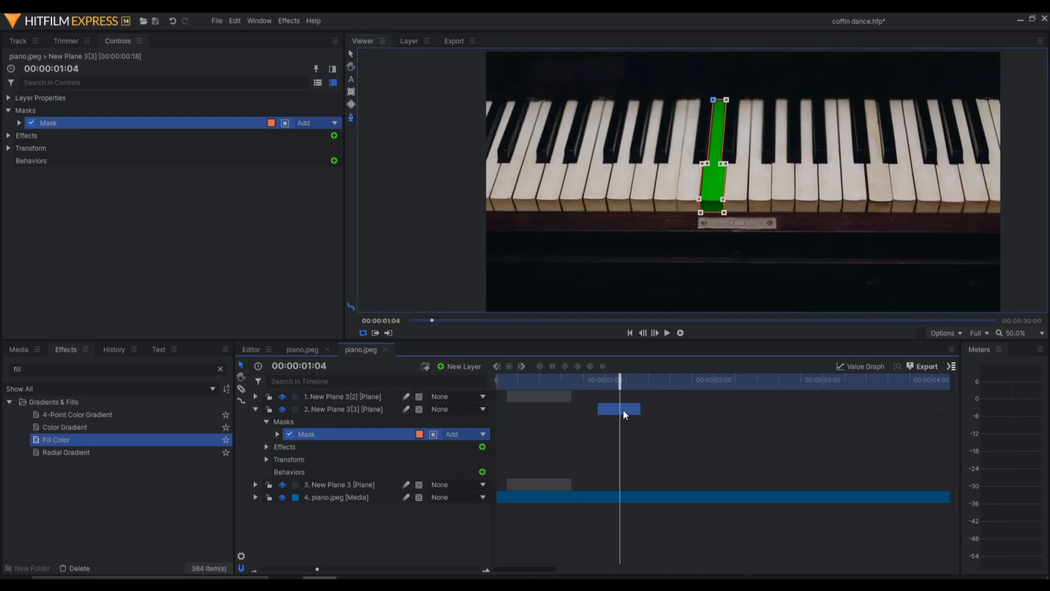
click(621, 411)
key(ctrl+d)
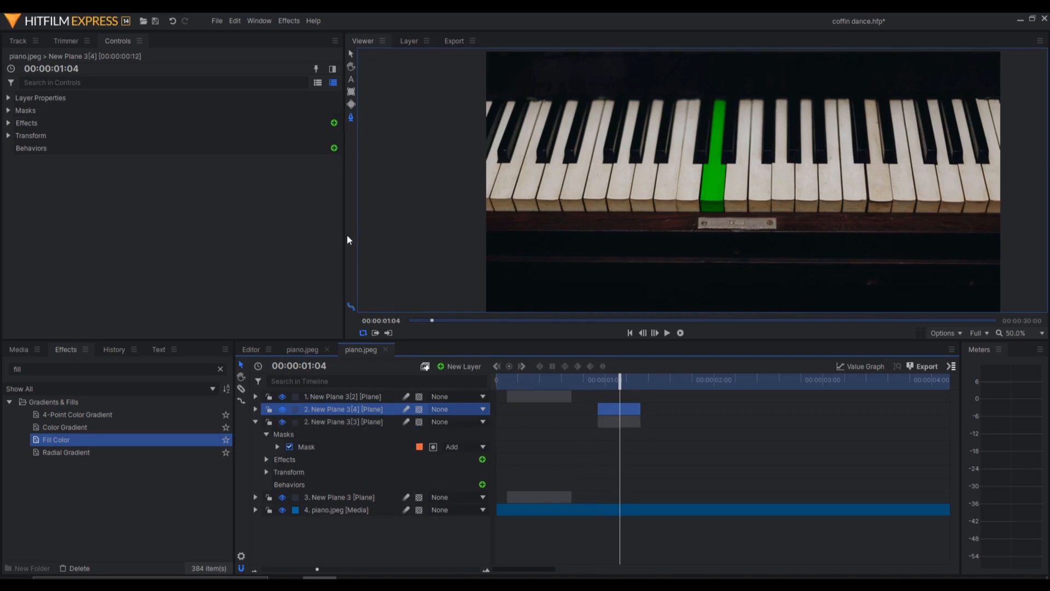
click(351, 52)
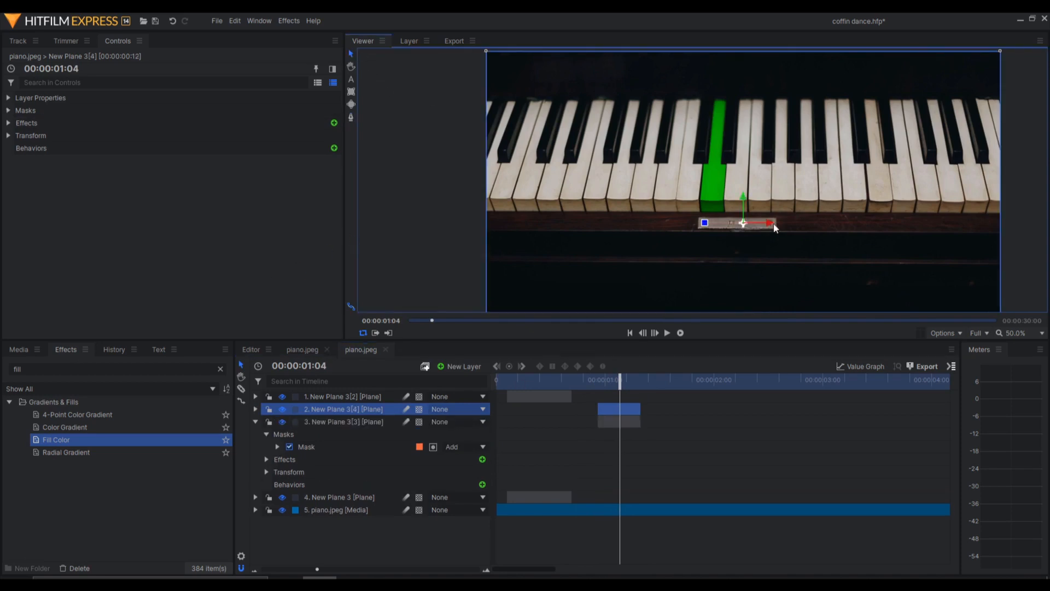
drag(772, 224, 933, 221)
drag(865, 222, 864, 228)
drag(928, 218, 910, 185)
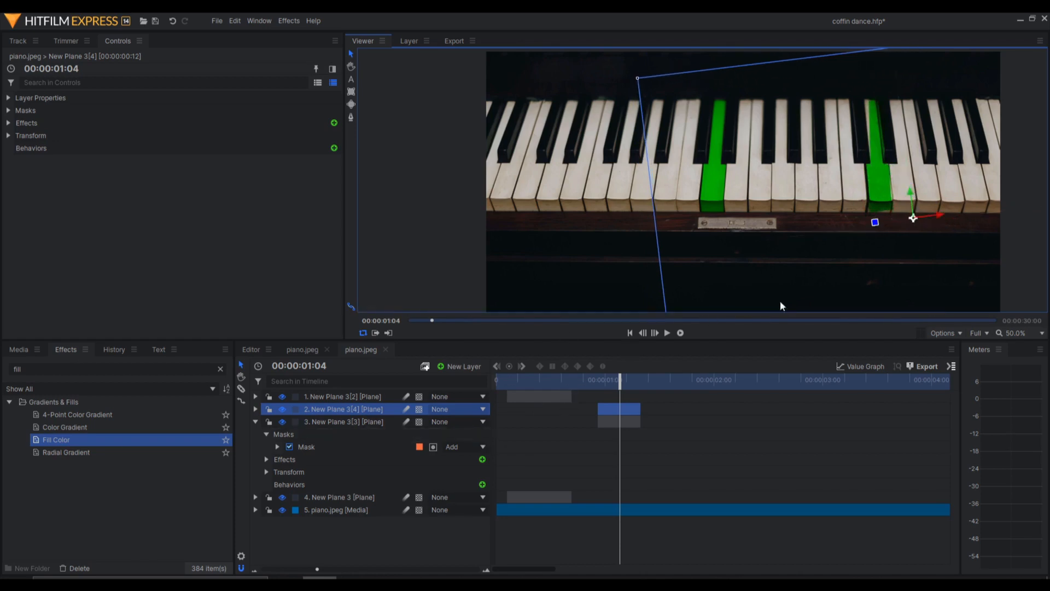
click(375, 408)
key(Delete)
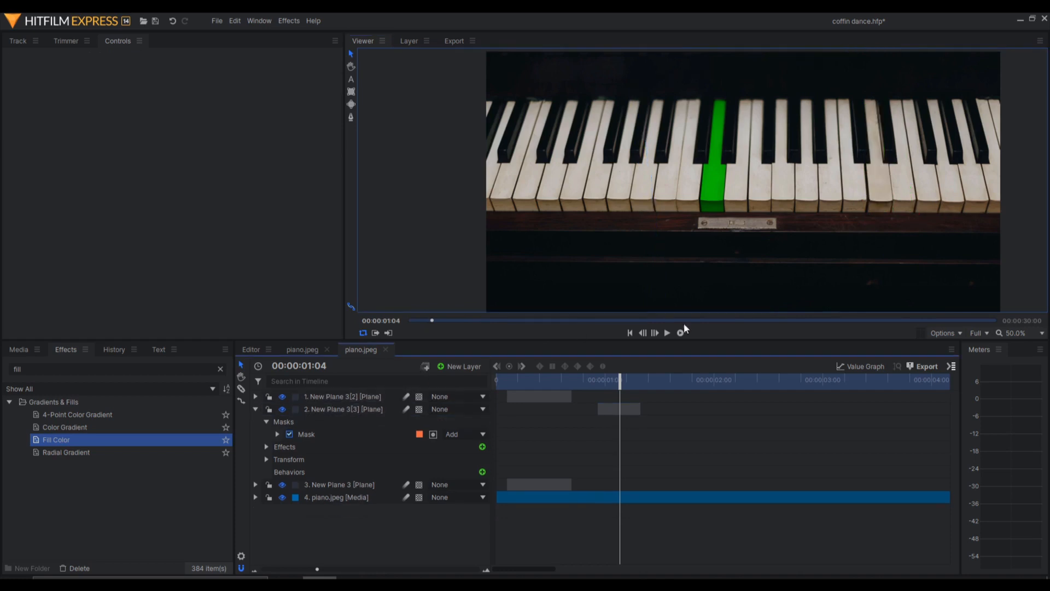
Switch to the other piano.jpeg composite containing the full set of key planes and play it back from the start.
click(302, 349)
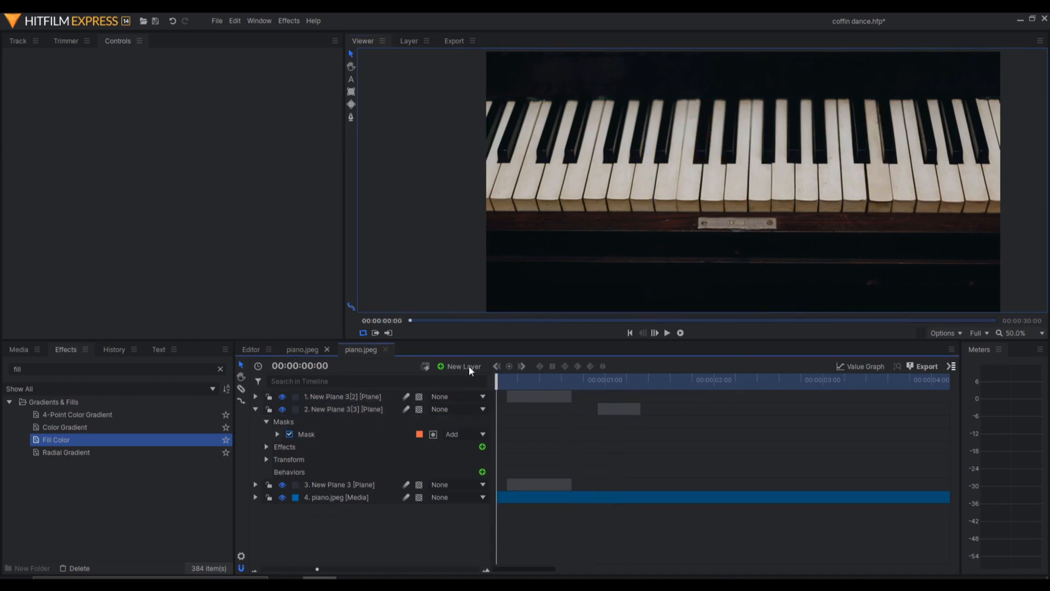
scroll(629, 412, down, 3)
key(Home)
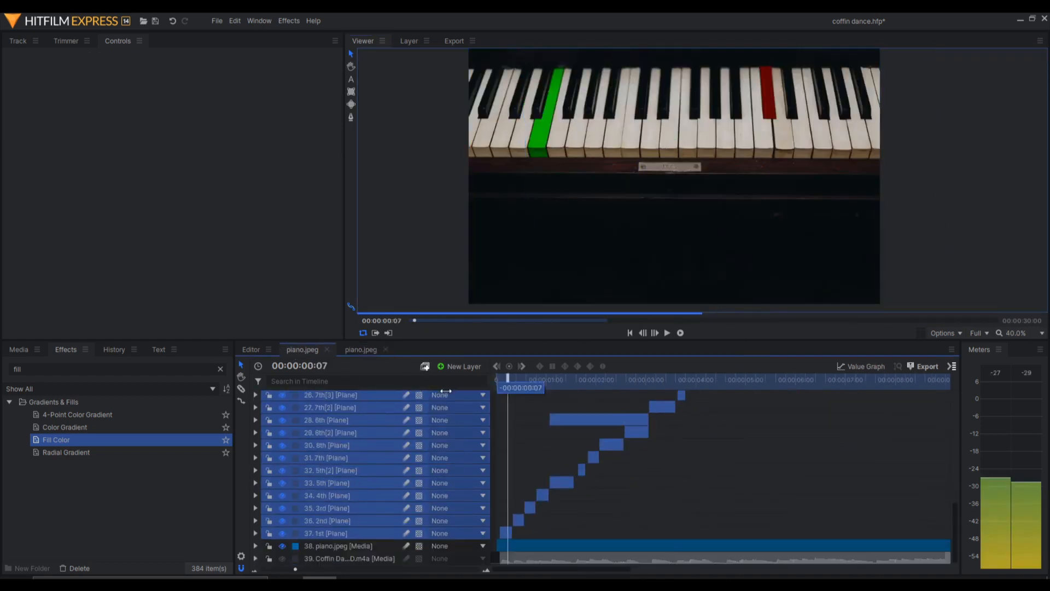
scroll(547, 426, up, 3)
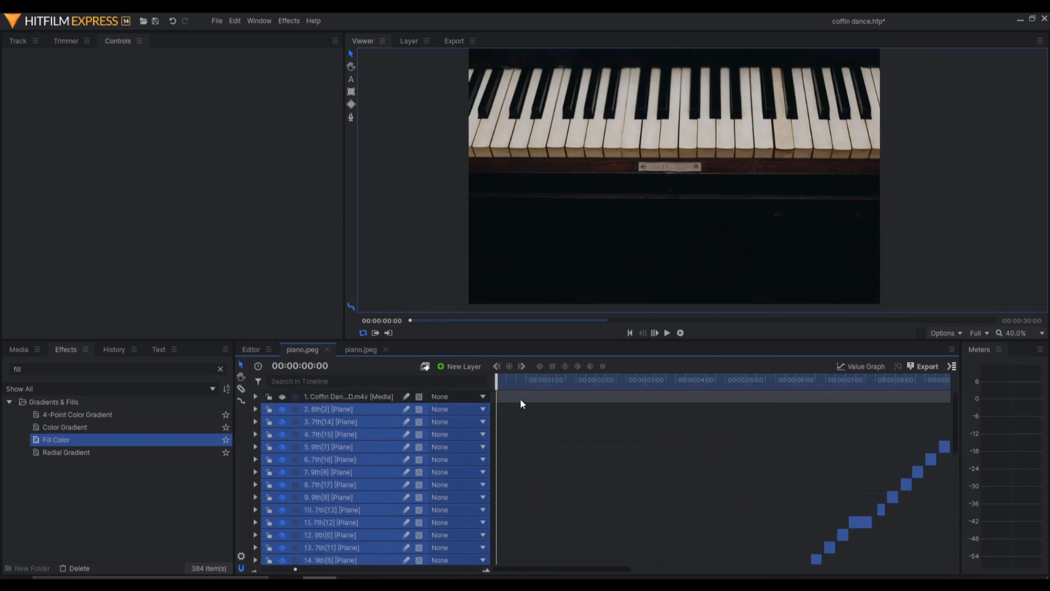
scroll(520, 404, down, 3)
key(space)
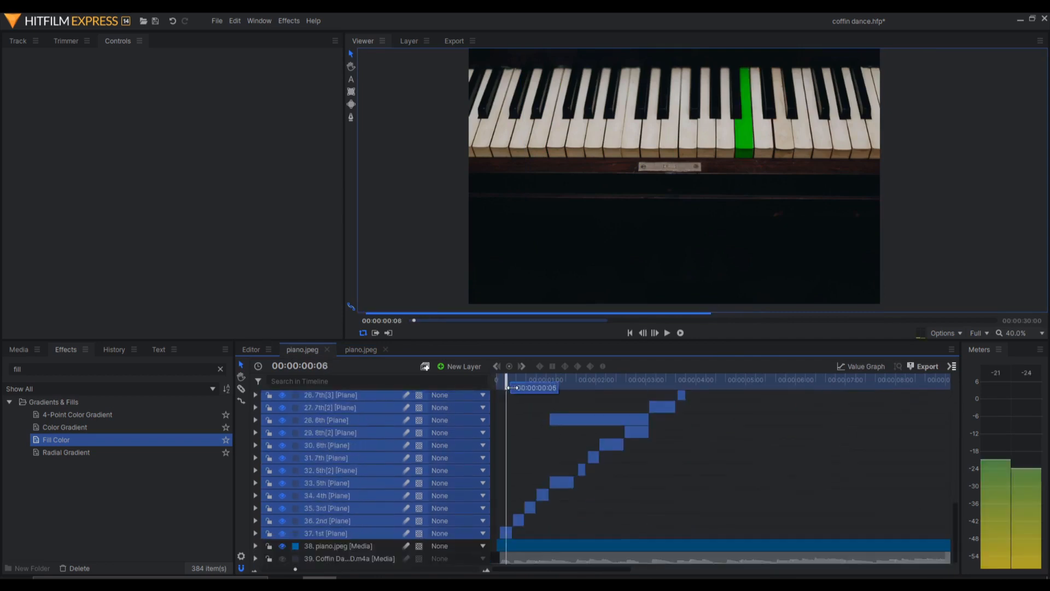
key(Home)
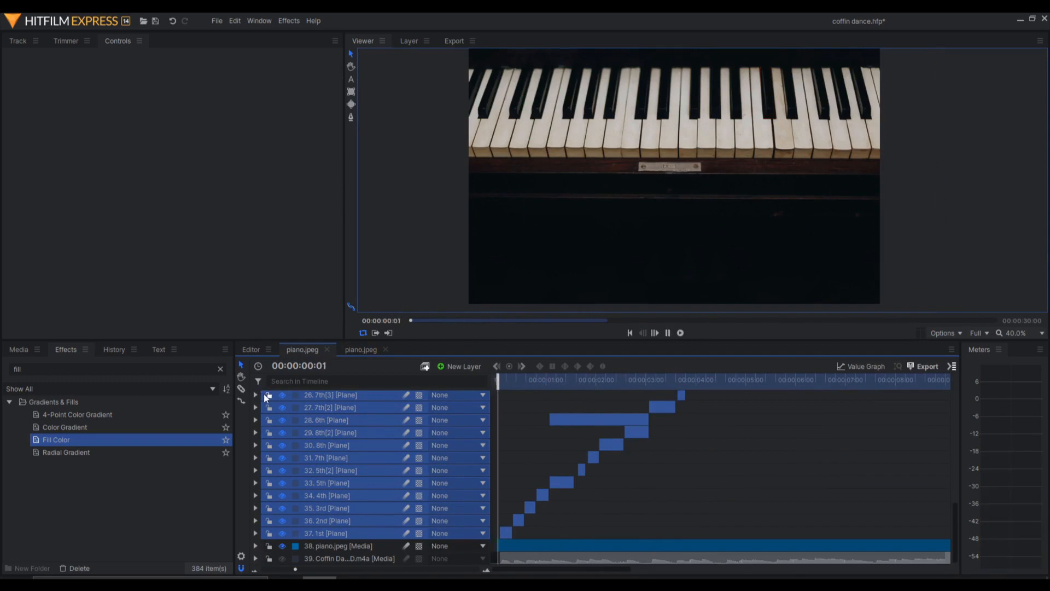
key(space)
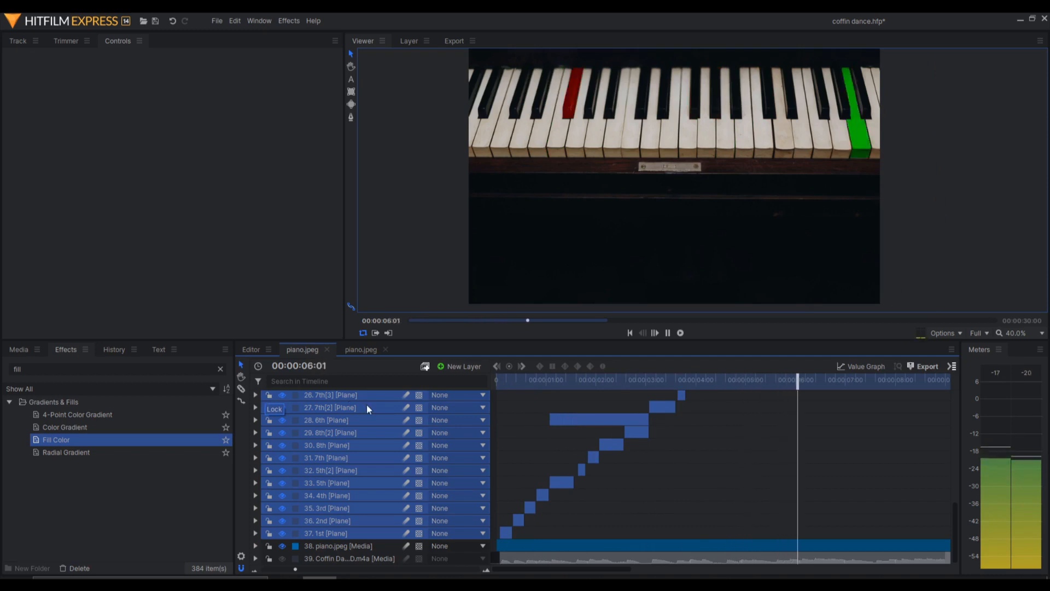
key(space)
Examine how the plane run 7th[7] to 7th[12] is timed around 00:00:06:08 by selecting its layers, and clear the selection.
scroll(825, 463, up, 8)
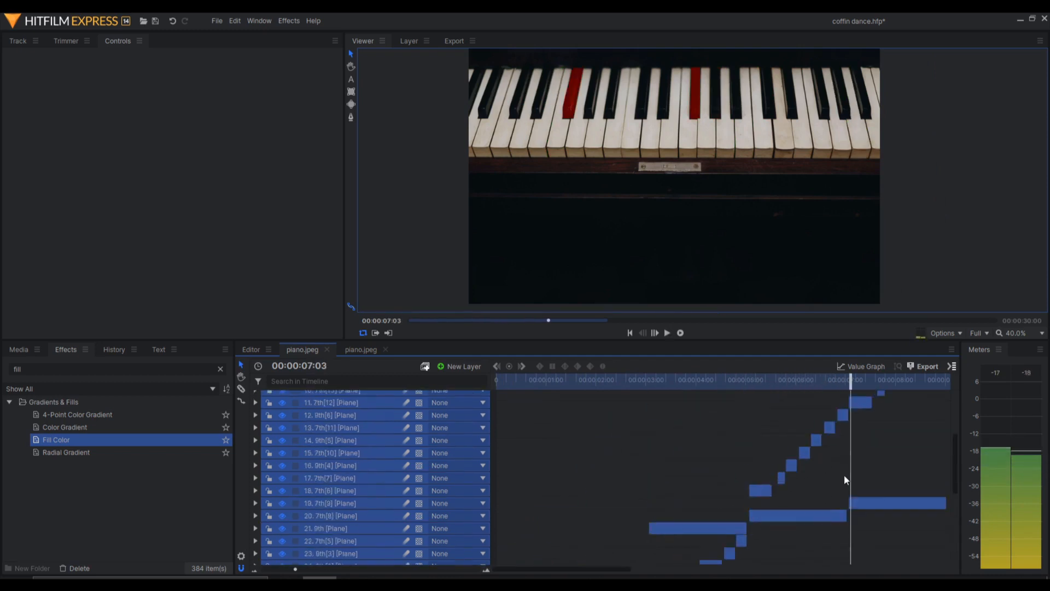
drag(884, 380, 773, 379)
scroll(823, 471, down, 5)
scroll(826, 472, up, 4)
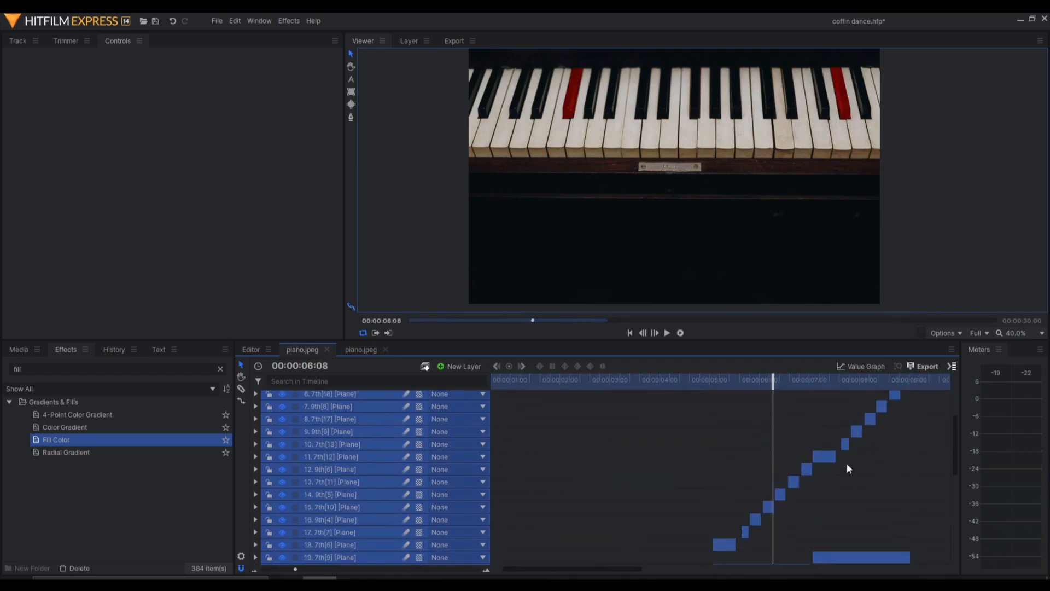
drag(736, 457, 830, 535)
scroll(856, 520, up, 2)
scroll(856, 515, down, 3)
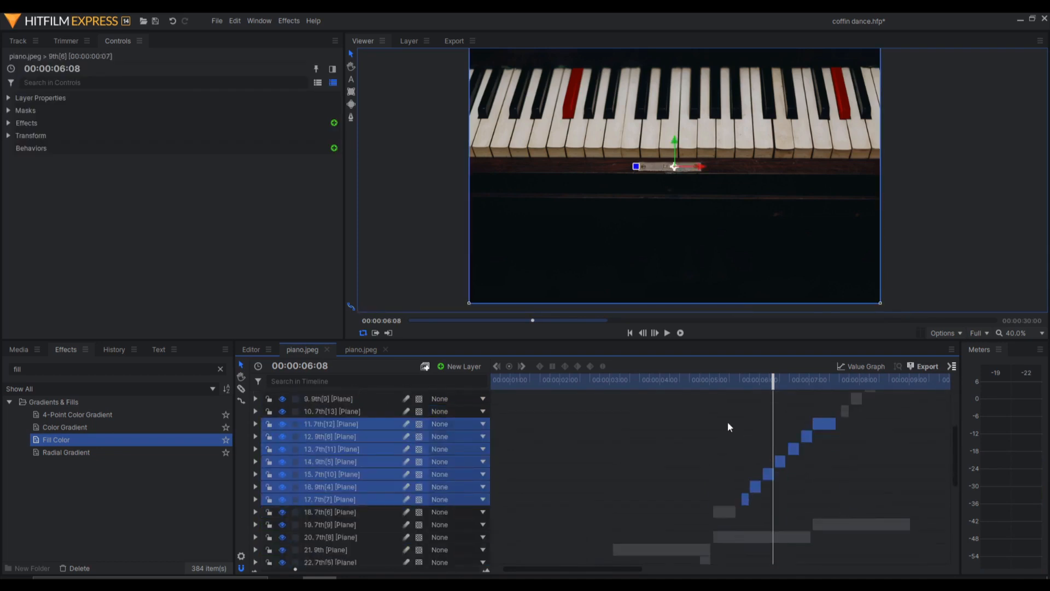
drag(728, 423, 847, 497)
scroll(885, 462, up, 3)
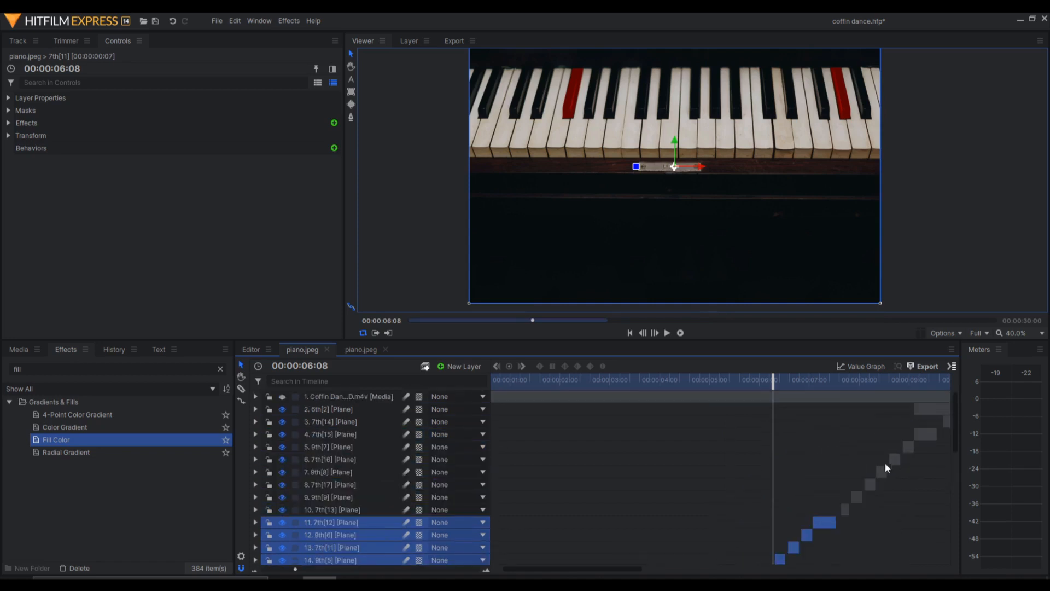
click(848, 385)
scroll(877, 460, down, 2)
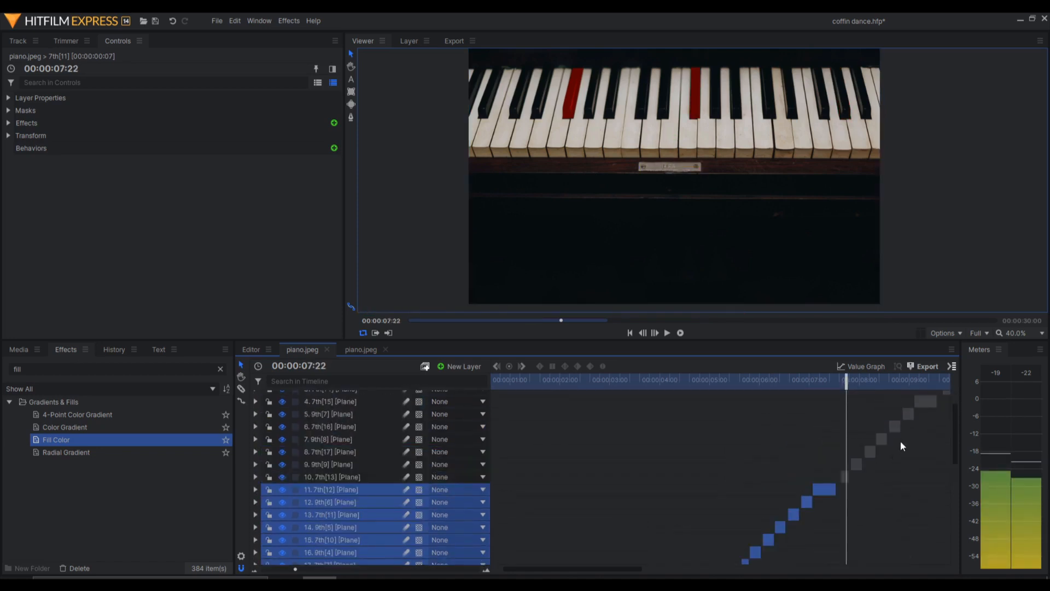
scroll(891, 454, down, 2)
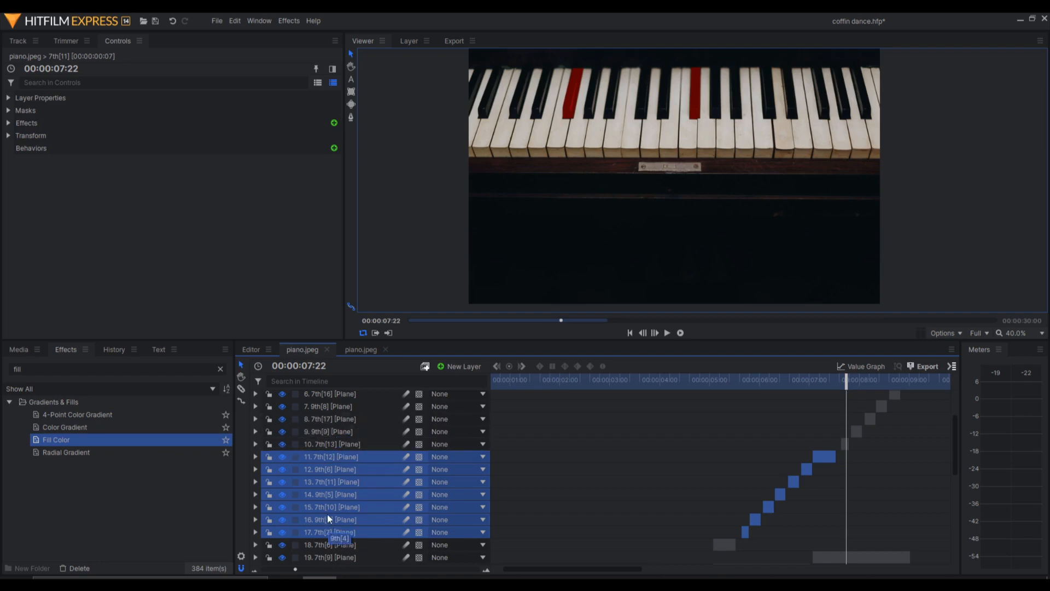
click(916, 449)
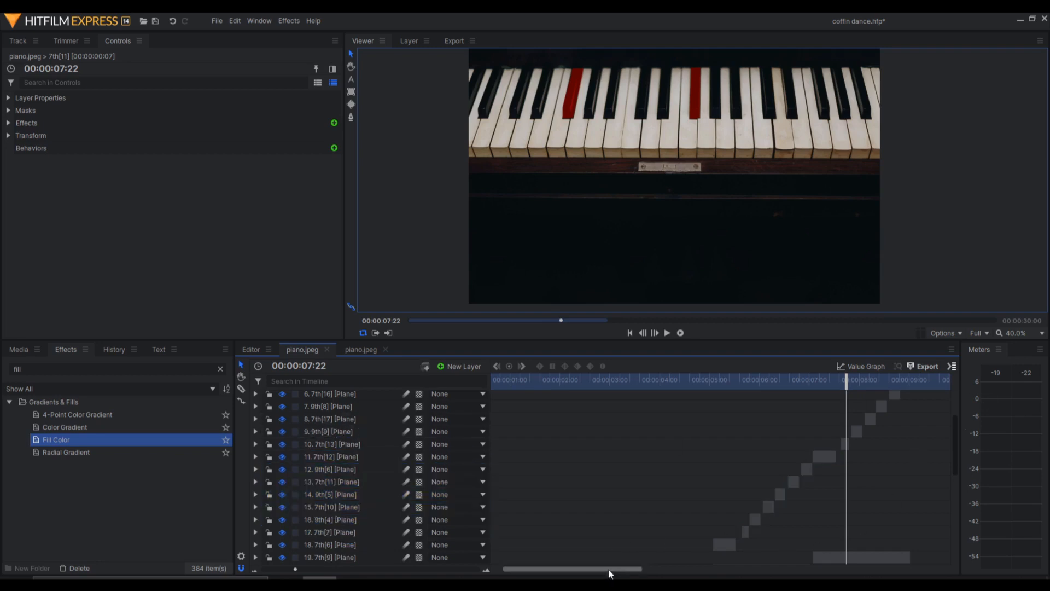
Select the following run of plane layers, 7th[13] to 7th[15], and scrub back to examine its timing against the previous run.
drag(609, 568, 663, 569)
scroll(708, 493, up, 1)
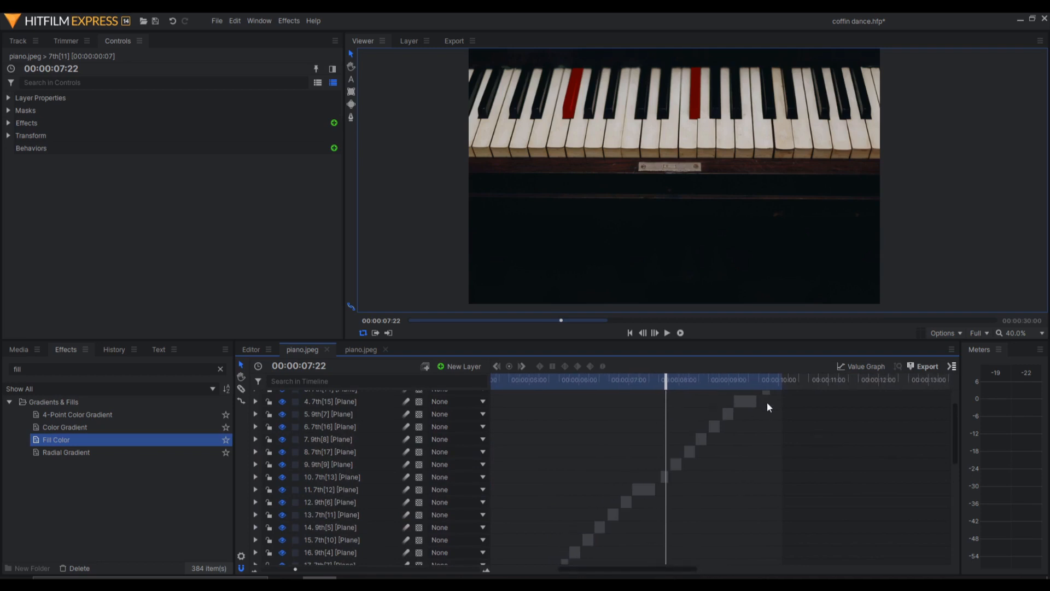
drag(767, 402, 664, 487)
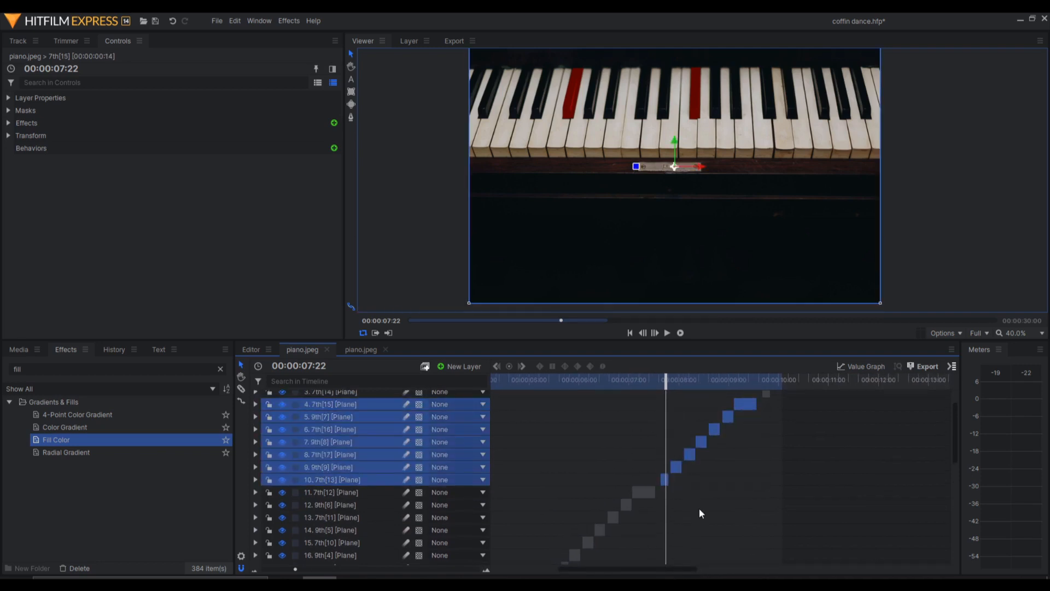
scroll(633, 417, down, 2)
scroll(611, 467, up, 2)
scroll(743, 450, up, 1)
drag(694, 382, 608, 405)
scroll(756, 441, down, 5)
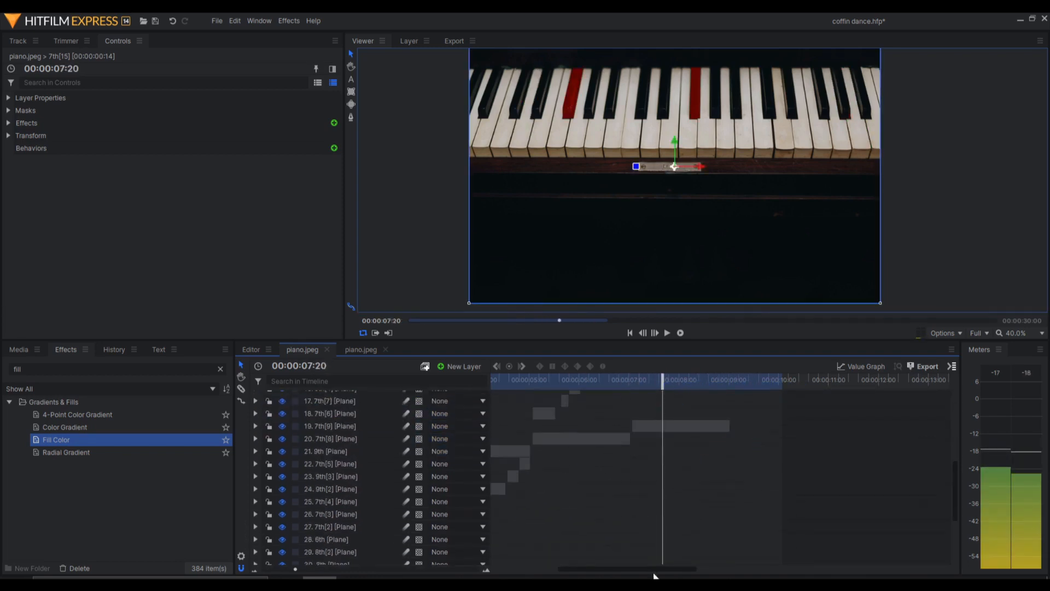
Rename the 1st plane layer at the start of the timeline as "ti 1".
drag(657, 568, 580, 496)
scroll(586, 492, down, 3)
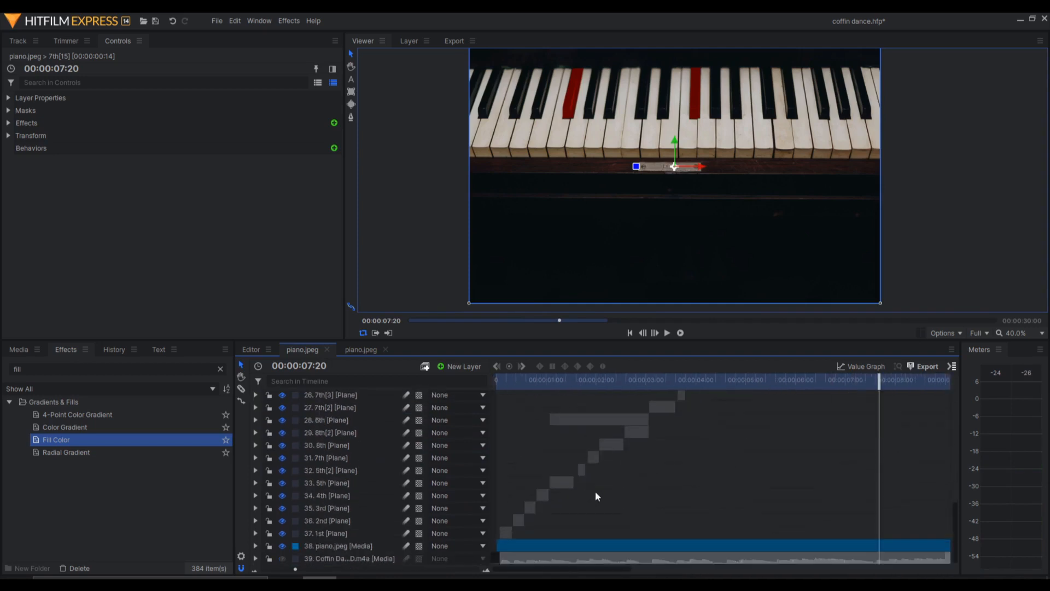
click(503, 381)
drag(502, 382, 504, 382)
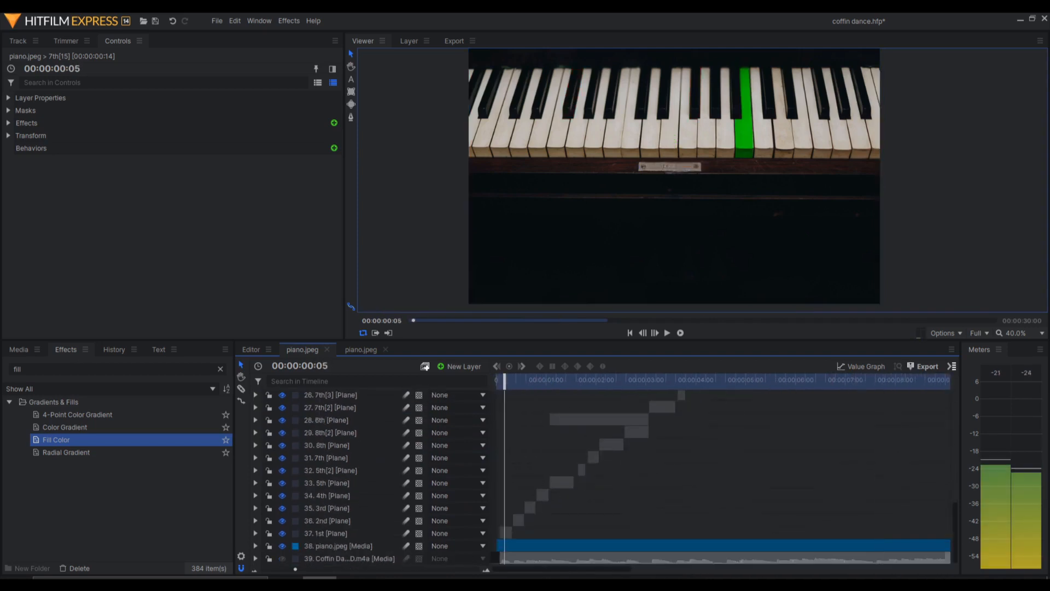
click(507, 532)
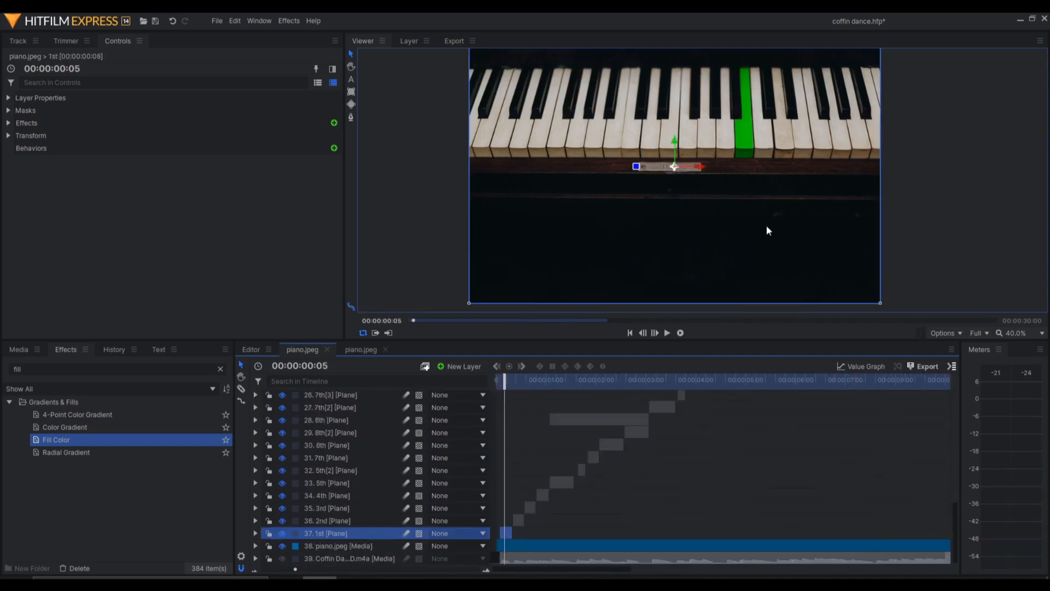
key(F2)
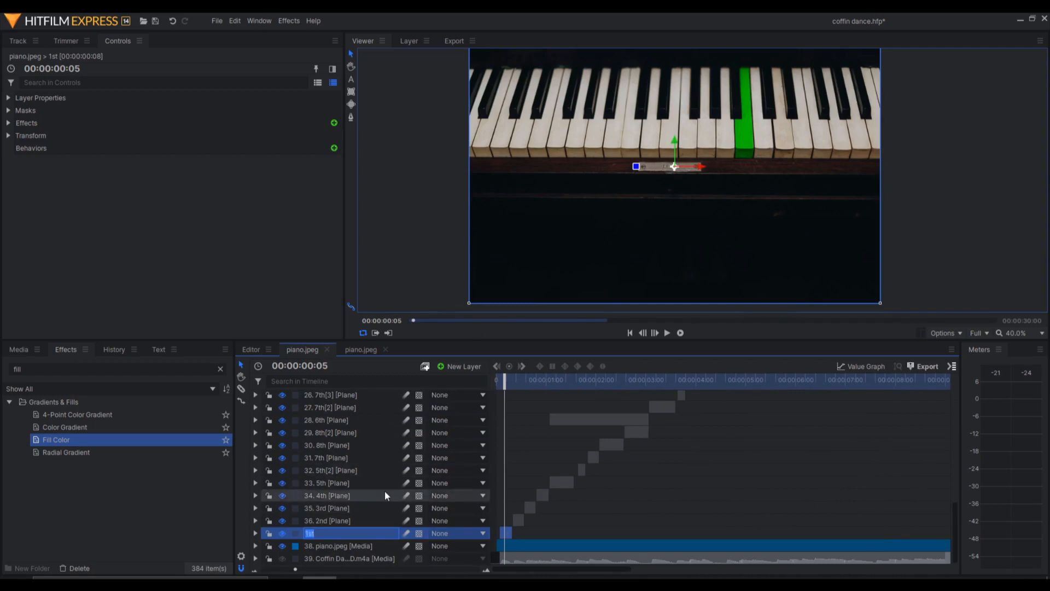
key(BackSpace)
text(ti 1)
key(Return)
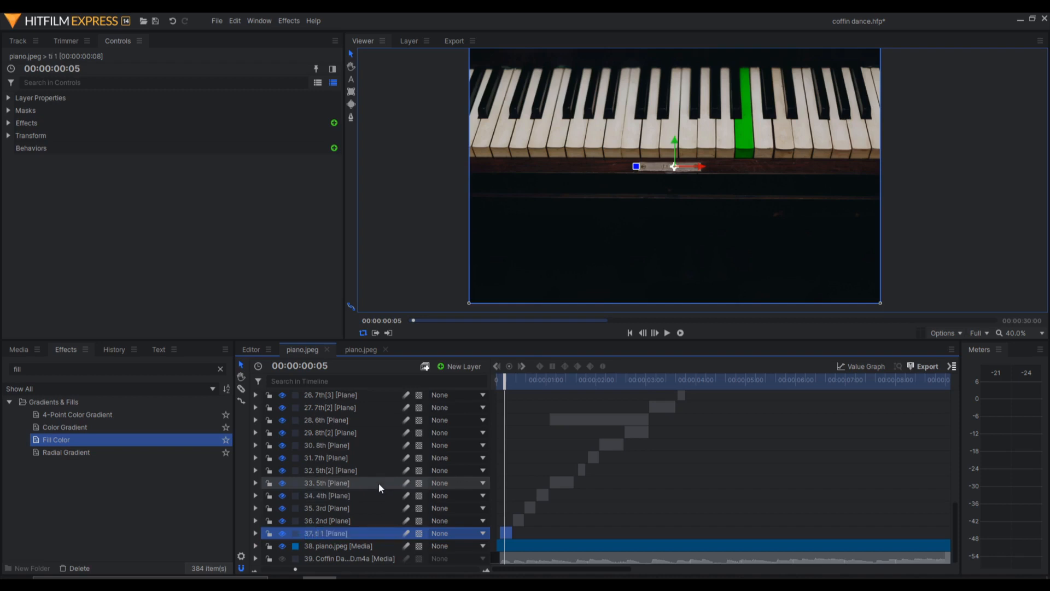
Return to frame 00:00:00:00 and rename the "ti 1" plane layer back to "1st".
drag(504, 379, 440, 390)
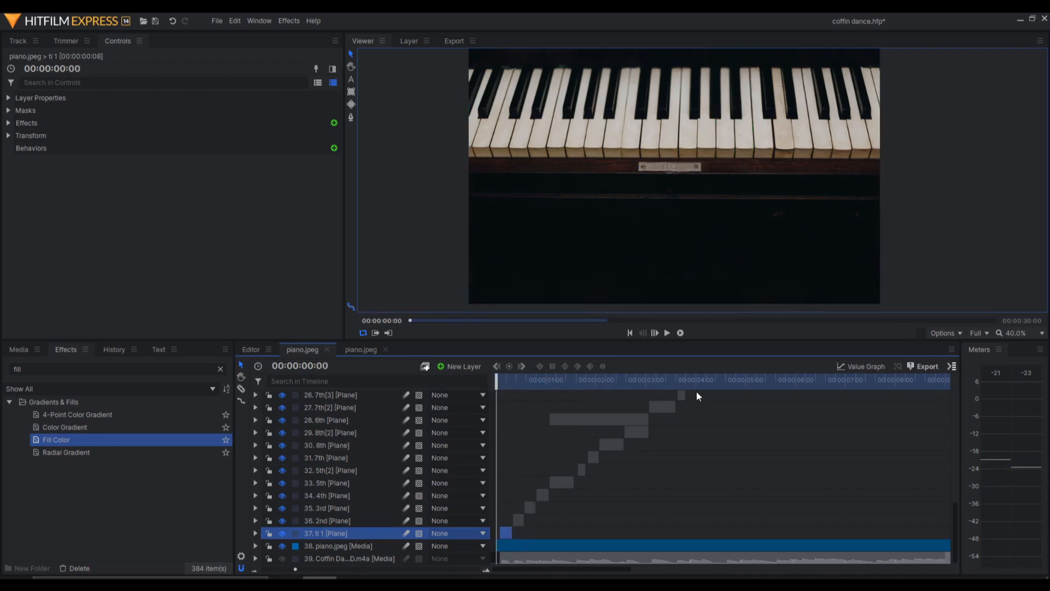
double_click(330, 531)
text(1st)
key(Return)
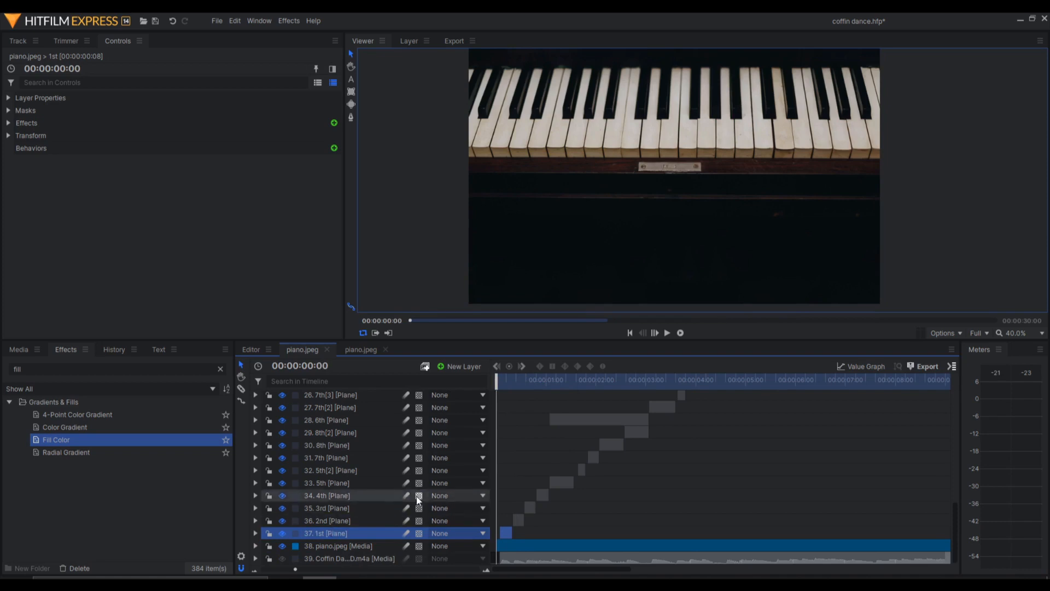
Review the key light-ups from 00:00:00:13 onward together with the timing of their plane layers.
click(518, 379)
scroll(526, 424, down, 2)
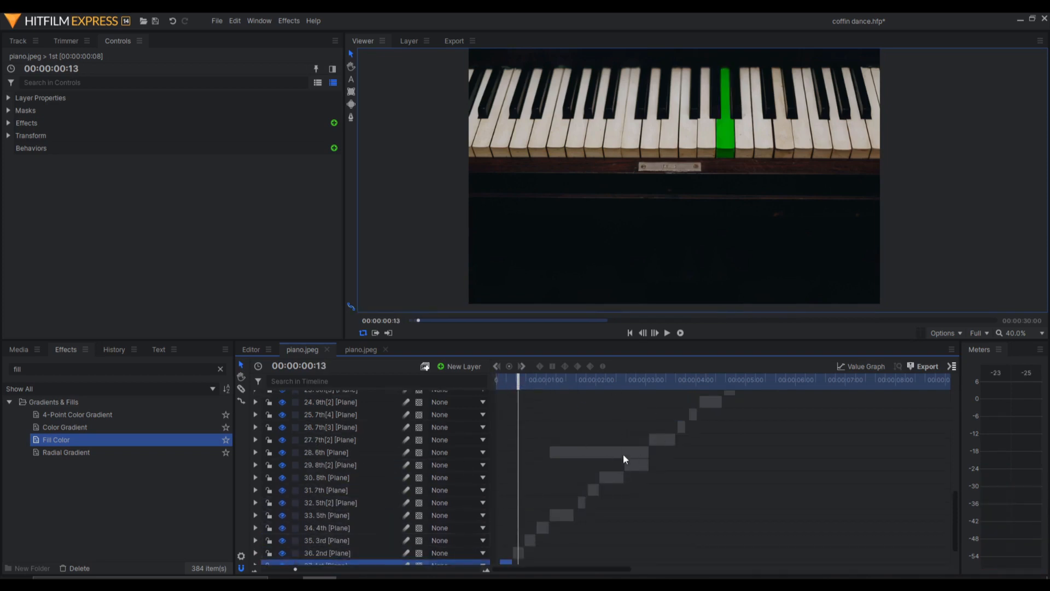
scroll(558, 525, down, 2)
key(space)
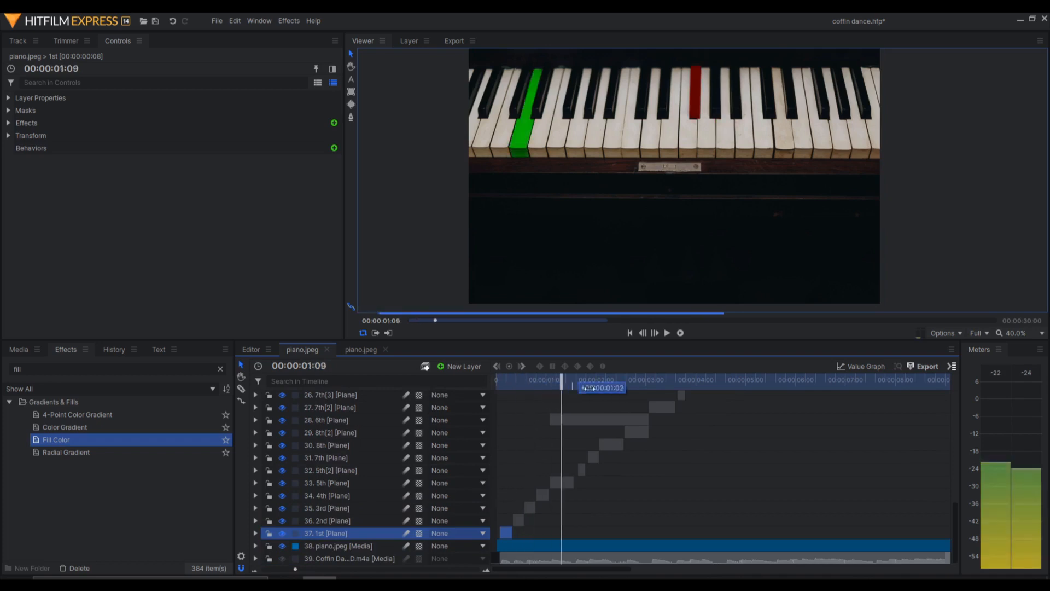
scroll(767, 476, up, 20)
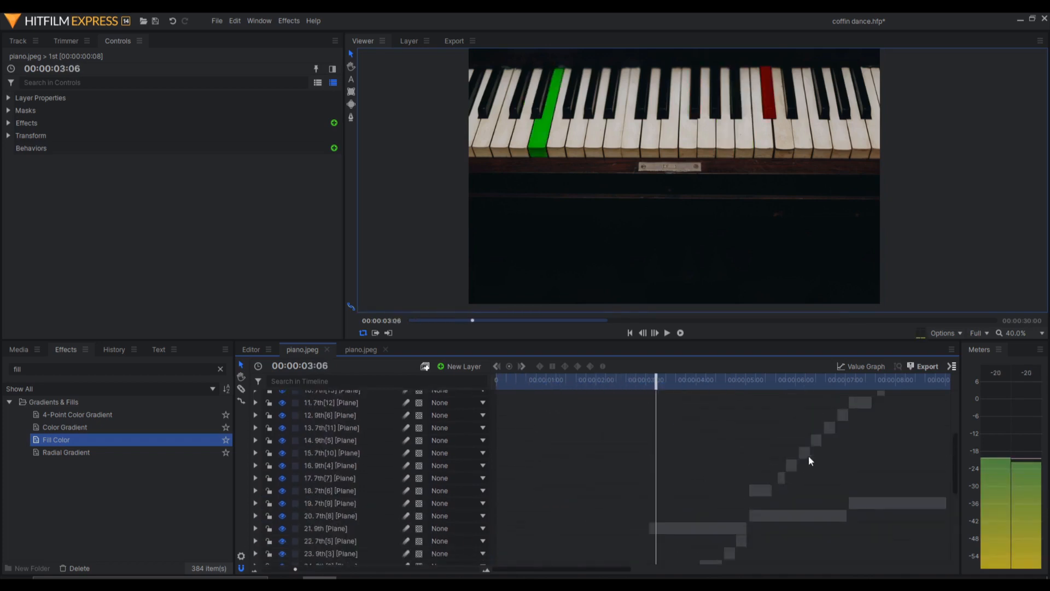
At 00:00:09:23, duplicate the 7th[14] plane layer and place the copy directly after the original on the timeline.
drag(578, 567, 697, 567)
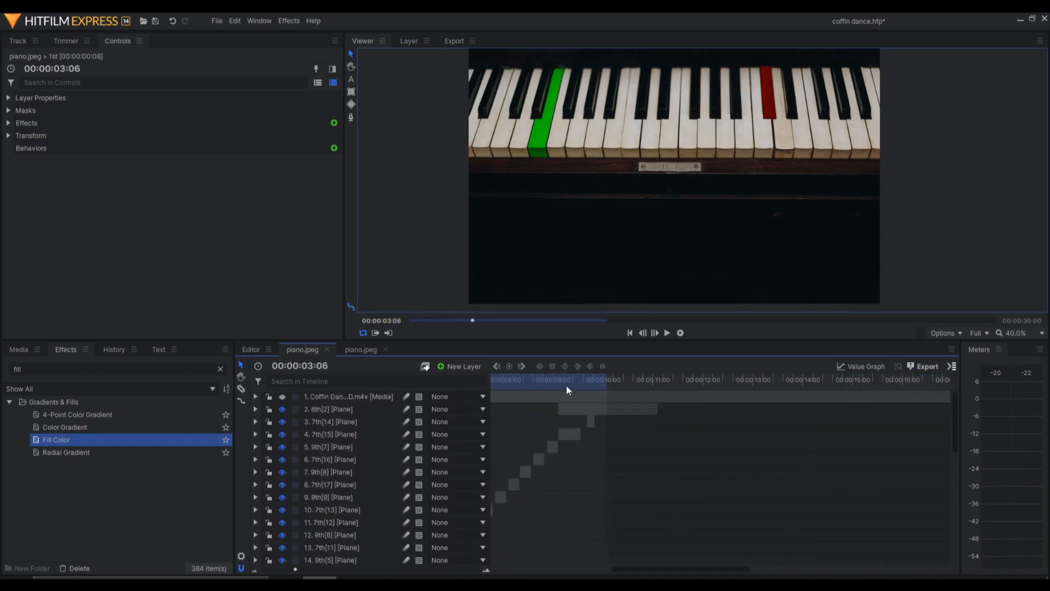
drag(547, 384, 591, 382)
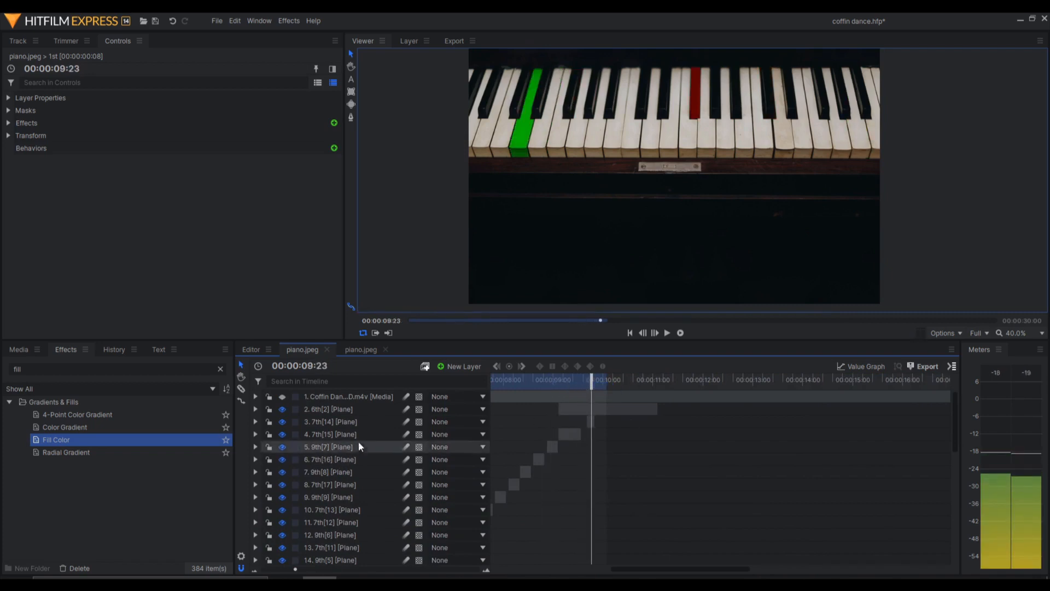
click(350, 422)
key(ctrl+d)
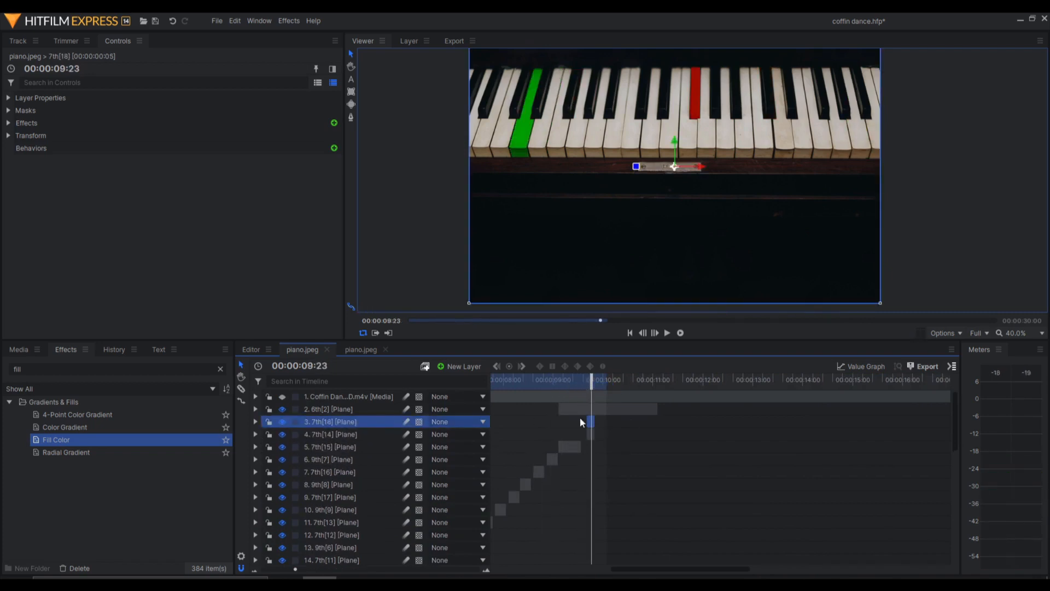
drag(592, 426, 600, 427)
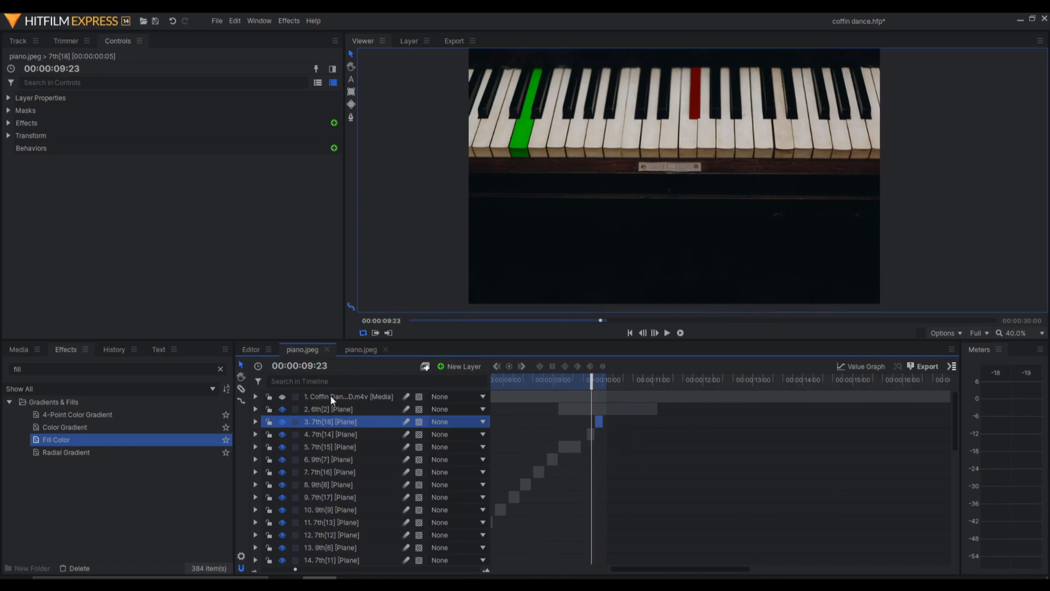
Move the duplicated plane down the layer stack to just above the 7th plane, and remove it again.
drag(317, 421, 350, 530)
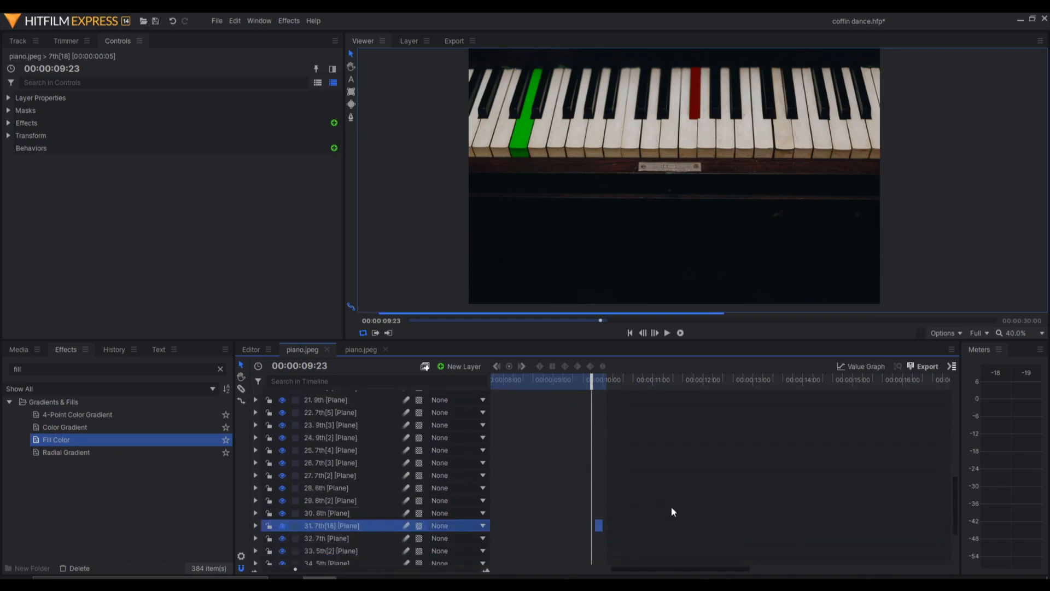
scroll(671, 509, down, 1)
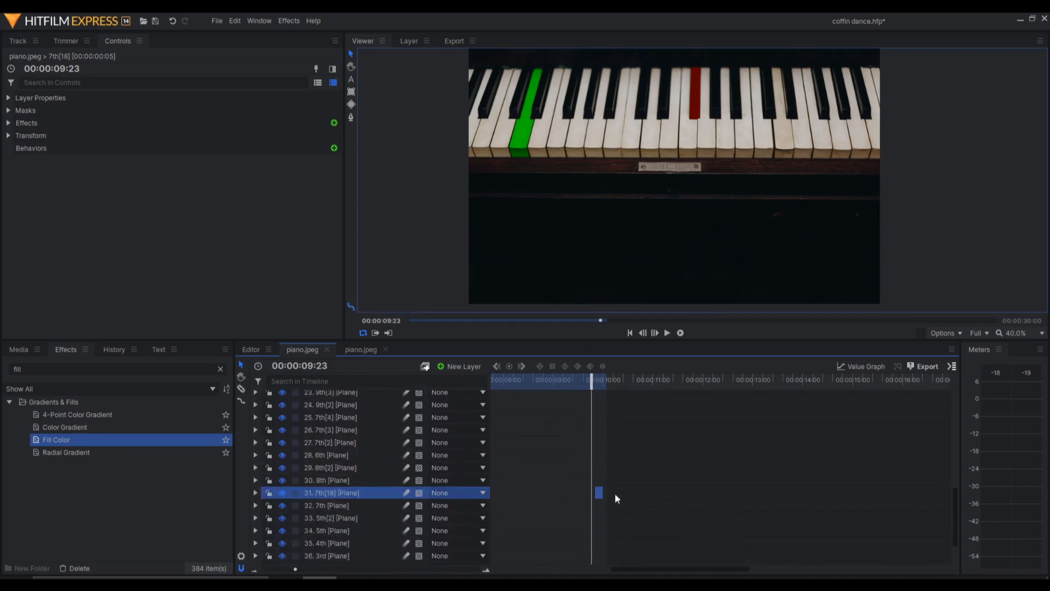
scroll(365, 487, up, 8)
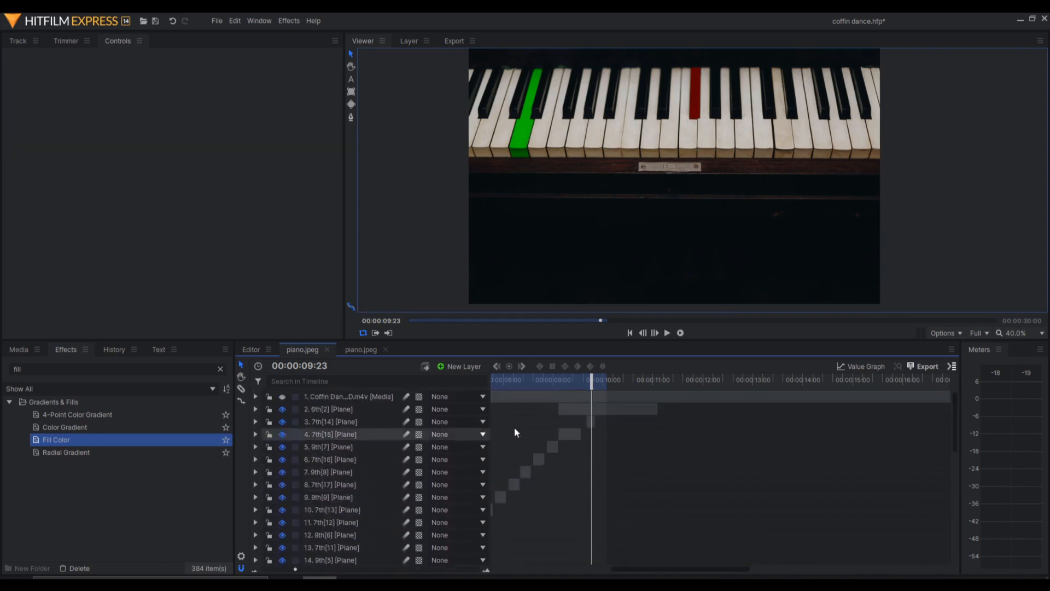
Duplicate the 7th[14] plane layer again and shift the copy back to the first second of the timeline.
click(590, 422)
key(ctrl+d)
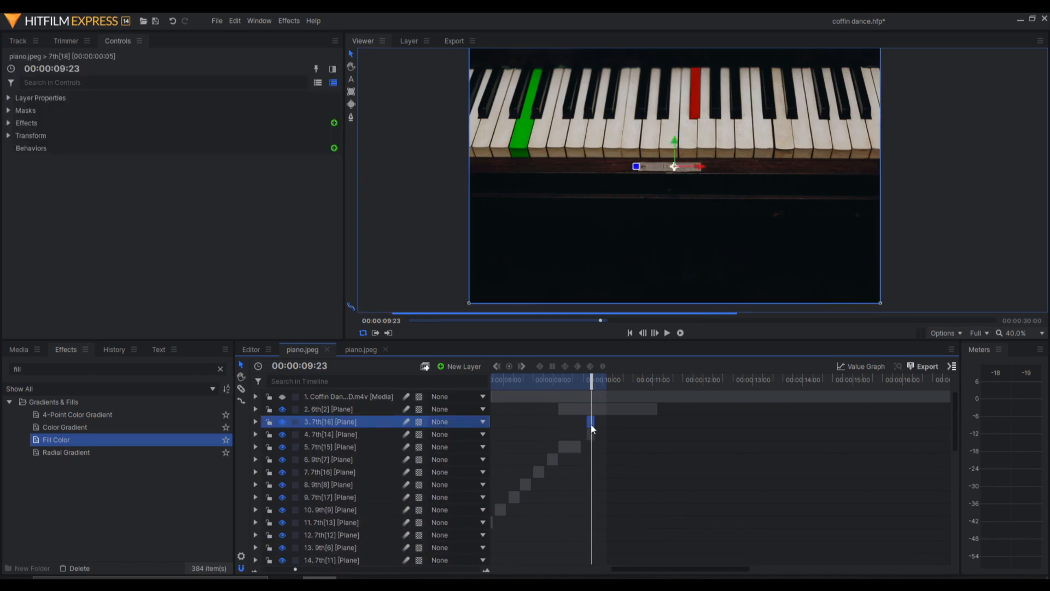
drag(591, 423, 521, 503)
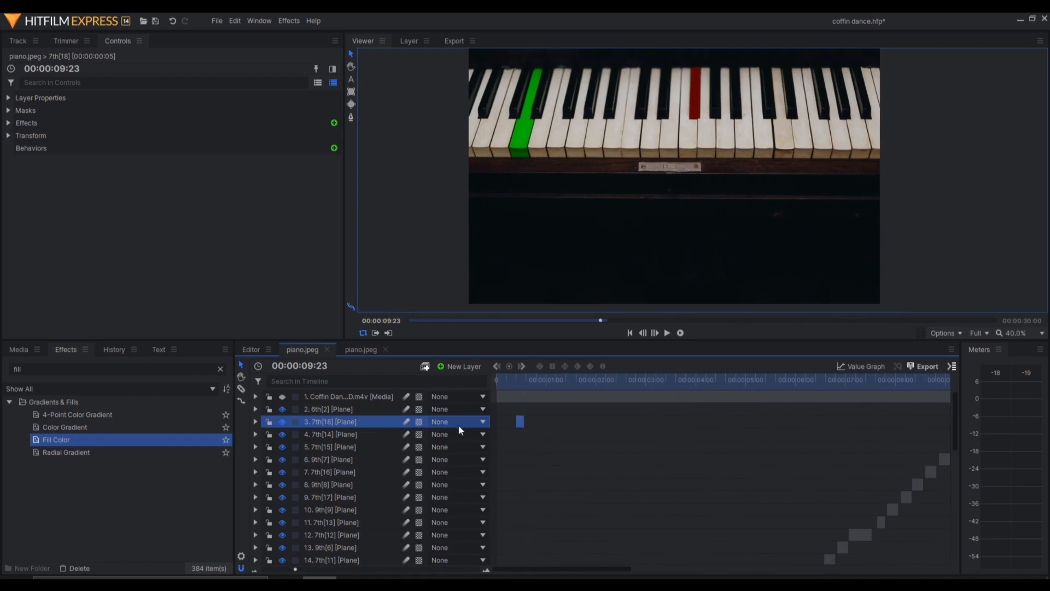
Move the 7th[18] copy down the layer stack to between the 3rd and 2nd plane layers.
scroll(458, 424, down, 2)
scroll(382, 424, up, 2)
drag(340, 422, 323, 539)
scroll(379, 408, down, 3)
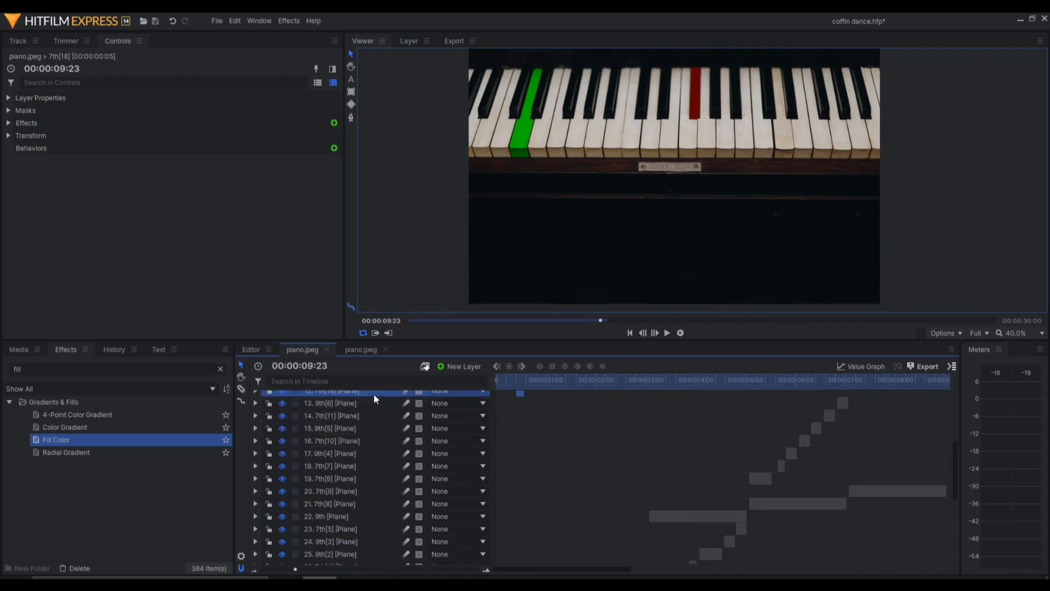
drag(374, 394, 375, 524)
scroll(588, 494, down, 2)
drag(377, 454, 379, 539)
scroll(558, 473, down, 3)
drag(375, 446, 359, 513)
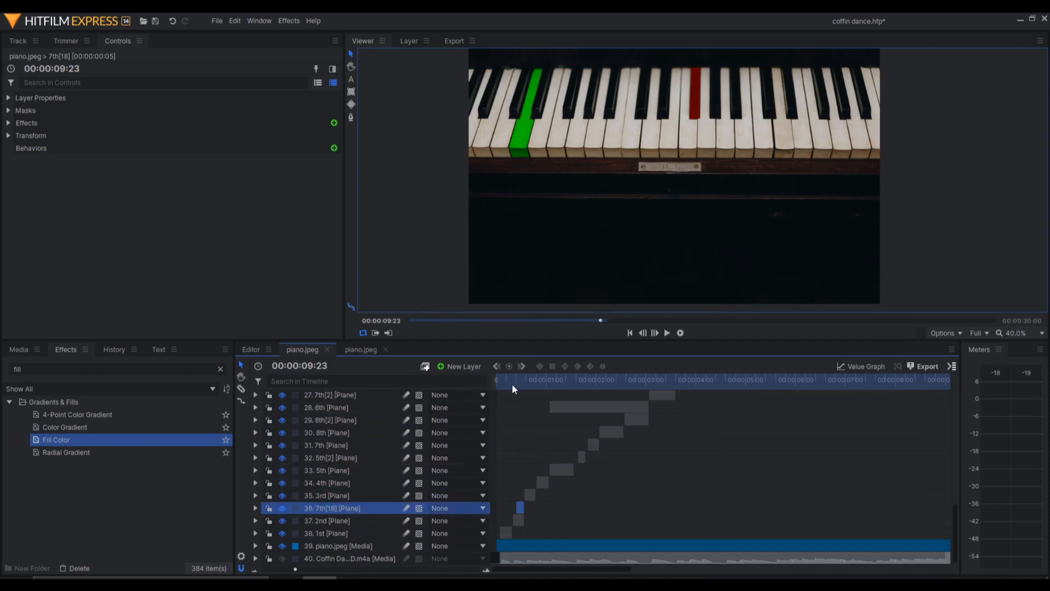
Scrub to 00:00:00:23, try shifting the 4th plane layer along the timeline, and undo the shift.
drag(512, 388, 541, 386)
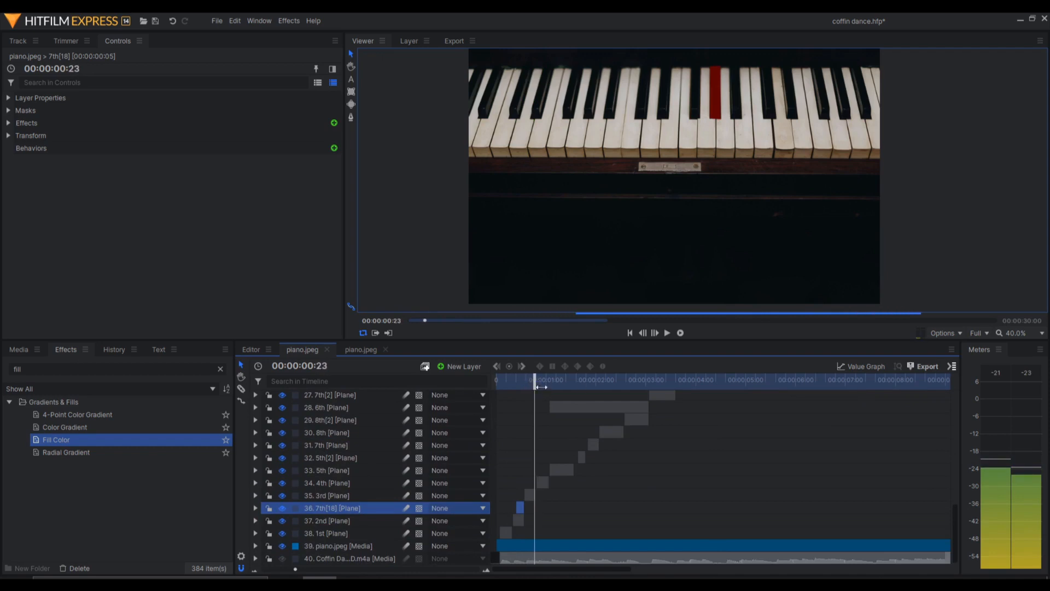
drag(547, 482, 771, 485)
key(ctrl+z)
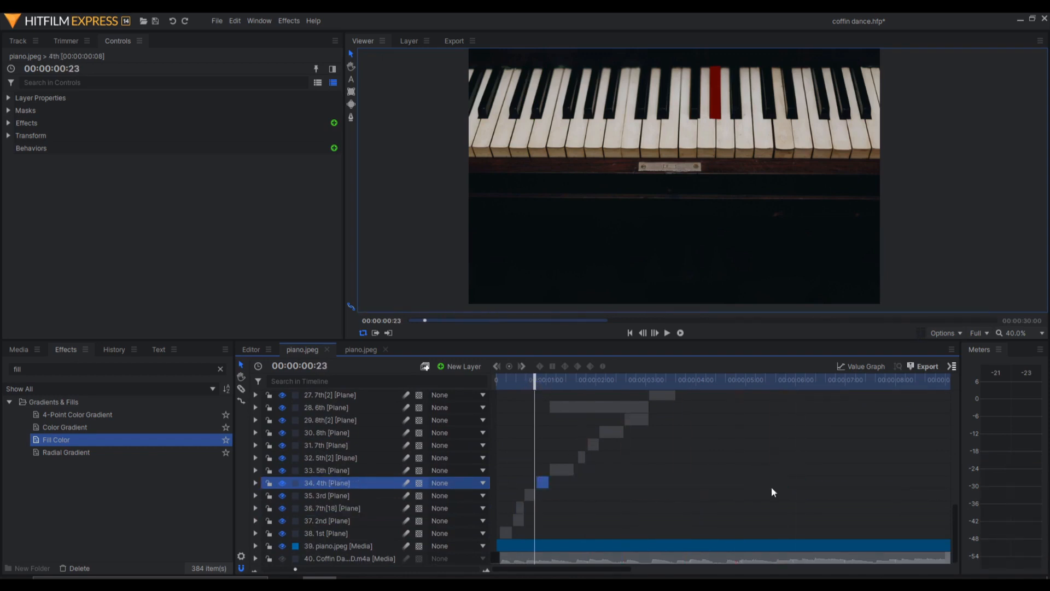
Delete the 7th[18] plane copy between the 2nd and 3rd plane layers.
drag(502, 516, 524, 509)
click(533, 508)
click(521, 507)
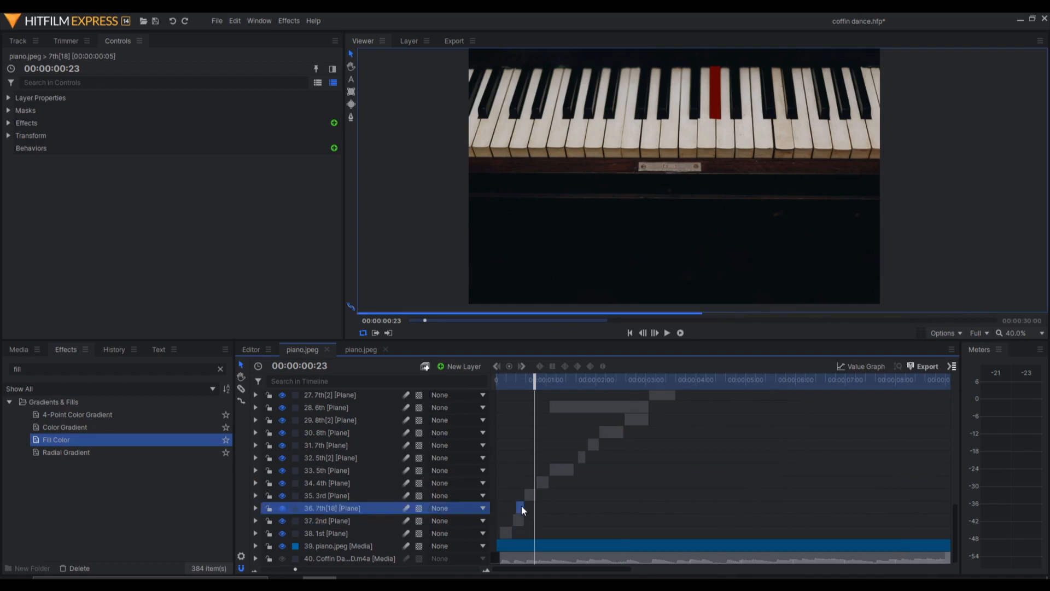
key(Delete)
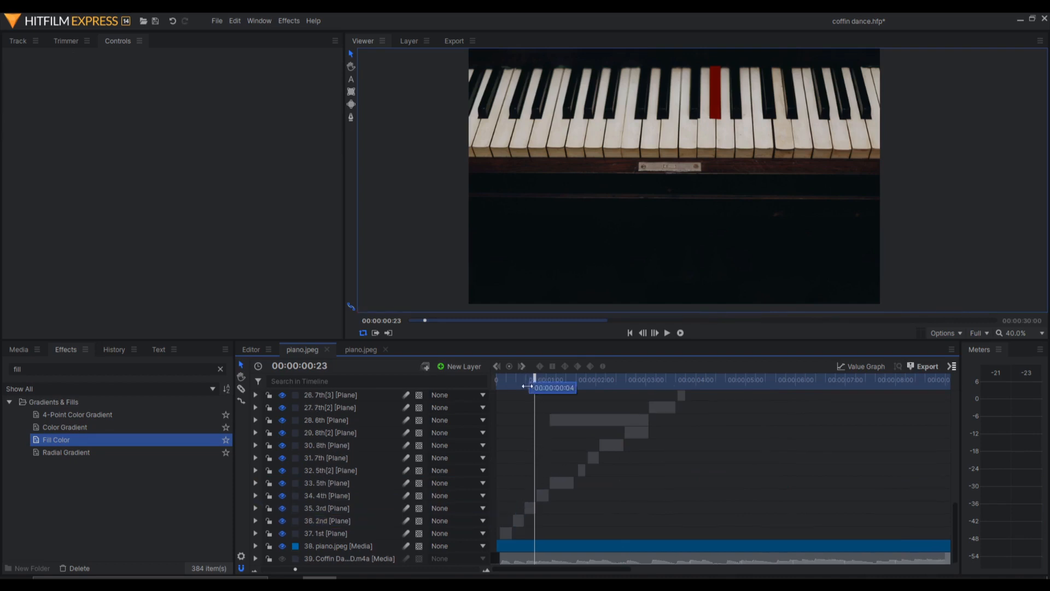
Scrub the opening planes up to 00:00:01:17 to check how the key light-ups follow one another.
drag(527, 387, 575, 392)
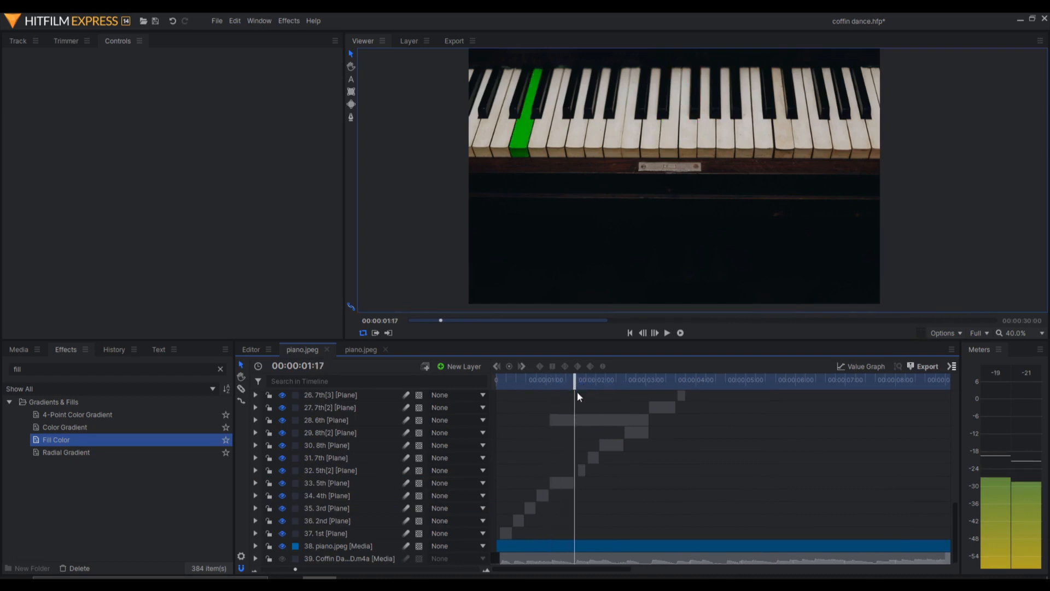